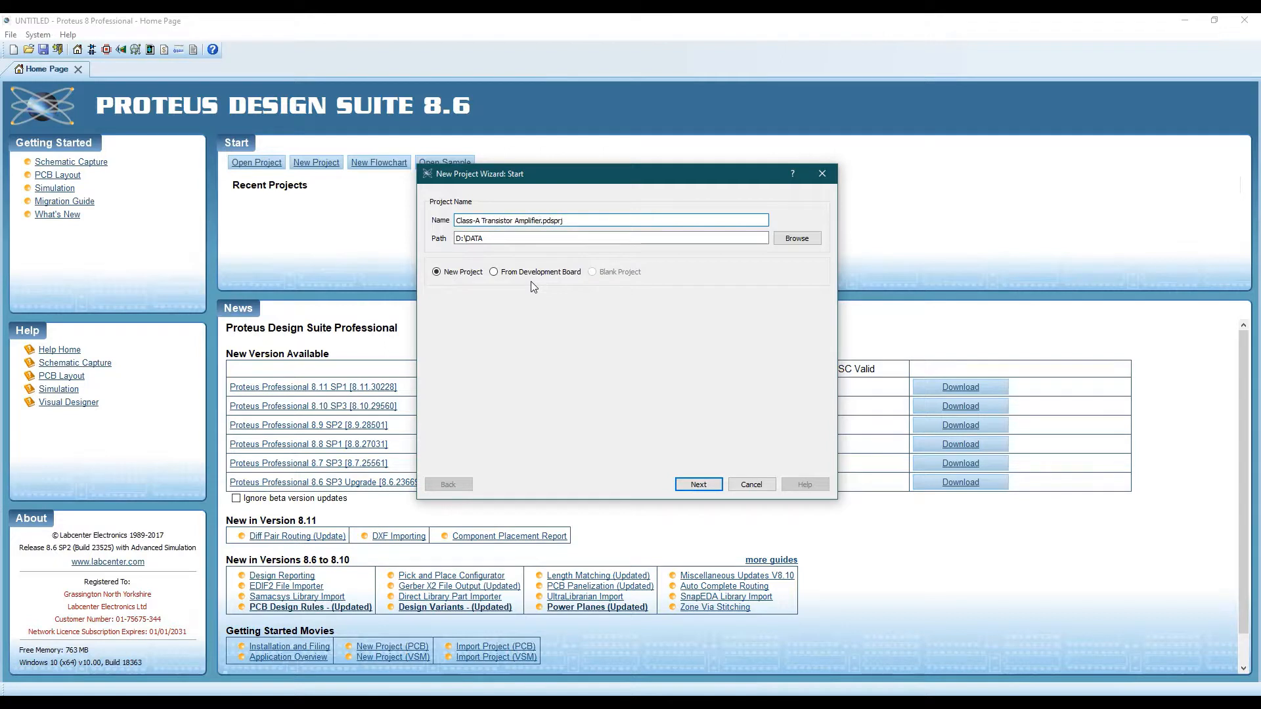
# Step: Create the new project Class-A Transistor Amplifier.pdsprj in D:\DATA with no firmware
pyautogui.click(716, 486)
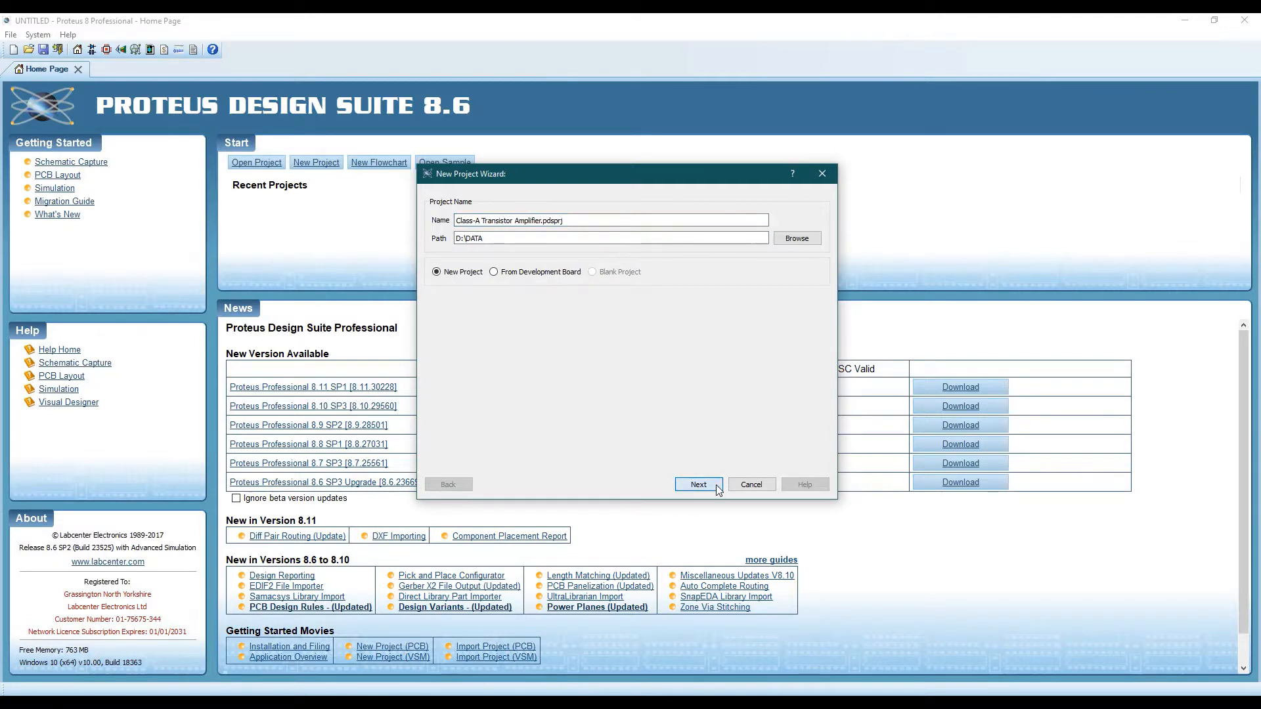
pyautogui.click(716, 485)
pyautogui.click(715, 485)
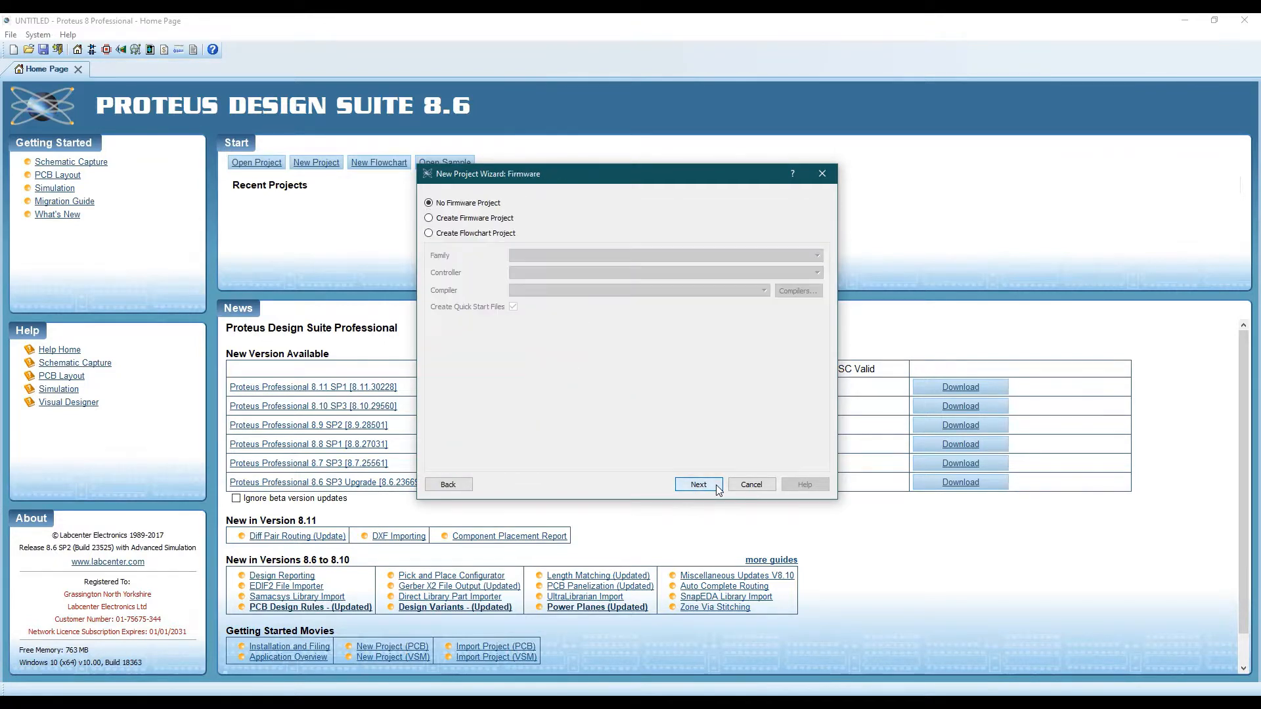
pyautogui.click(716, 485)
pyautogui.click(699, 485)
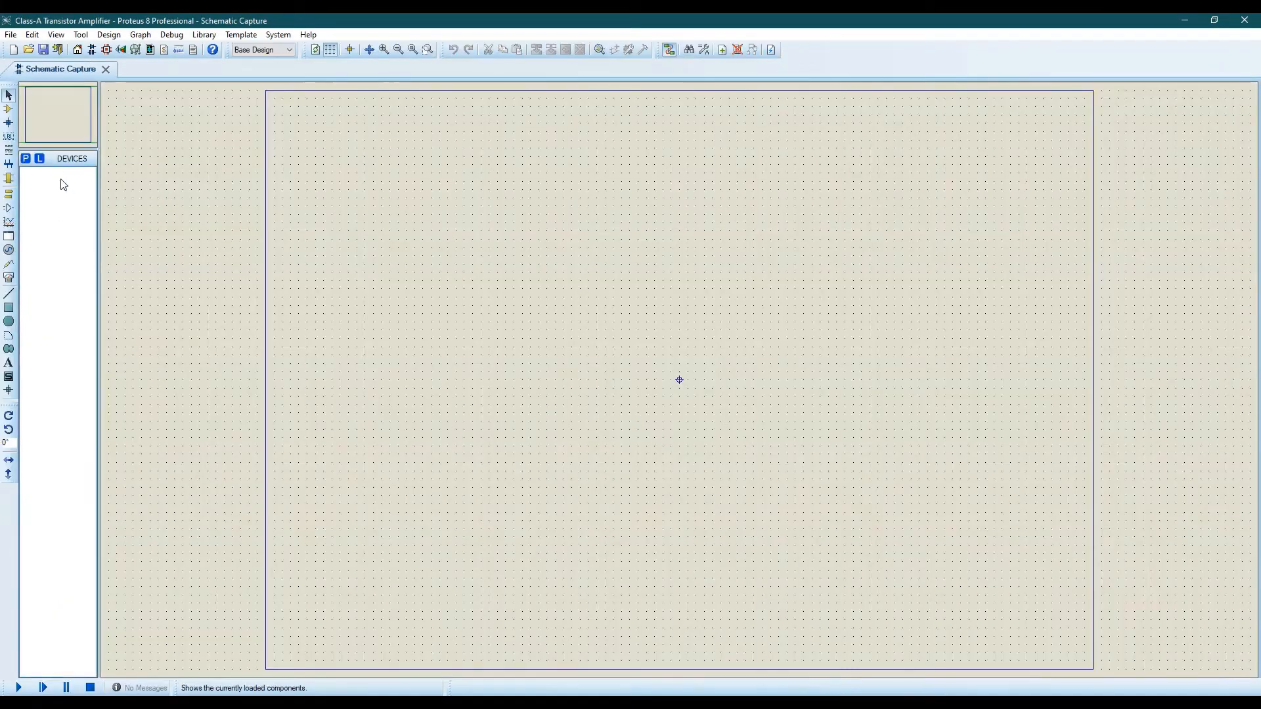
# Step: Find the 2N3019 transistor in the parts library and add it to the project's device list
pyautogui.click(26, 158)
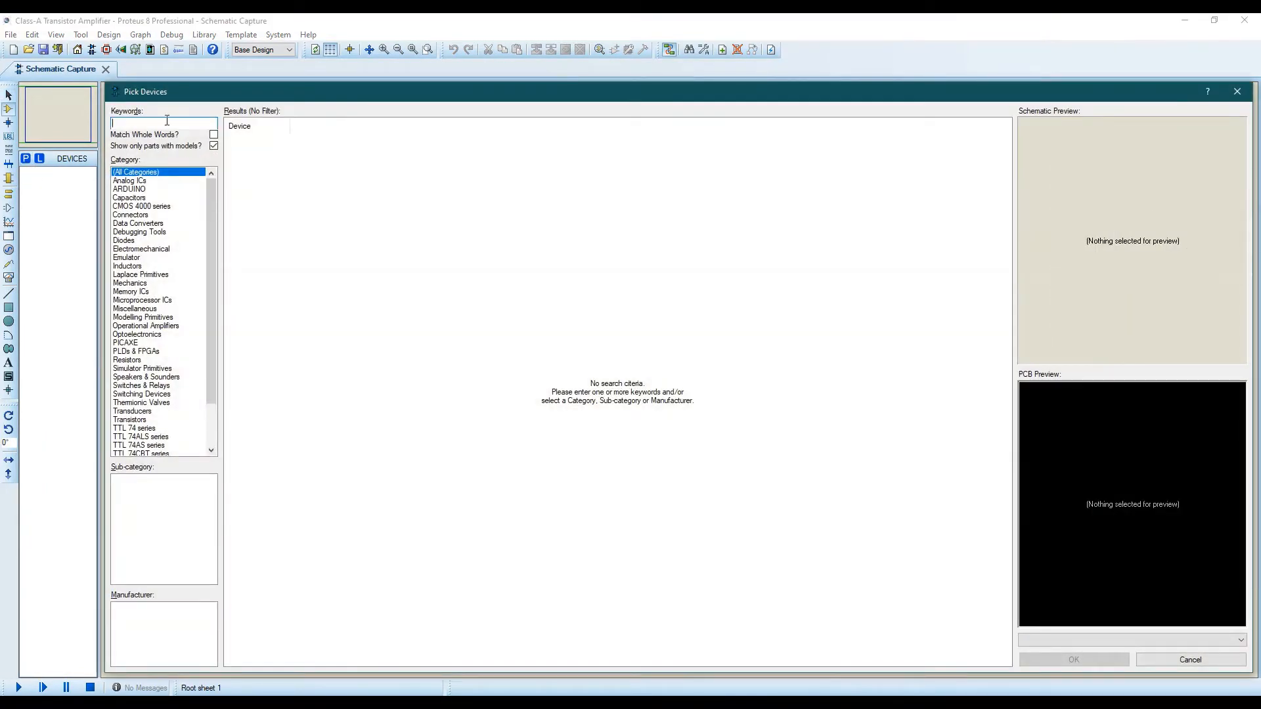
pyautogui.write('2n3019')
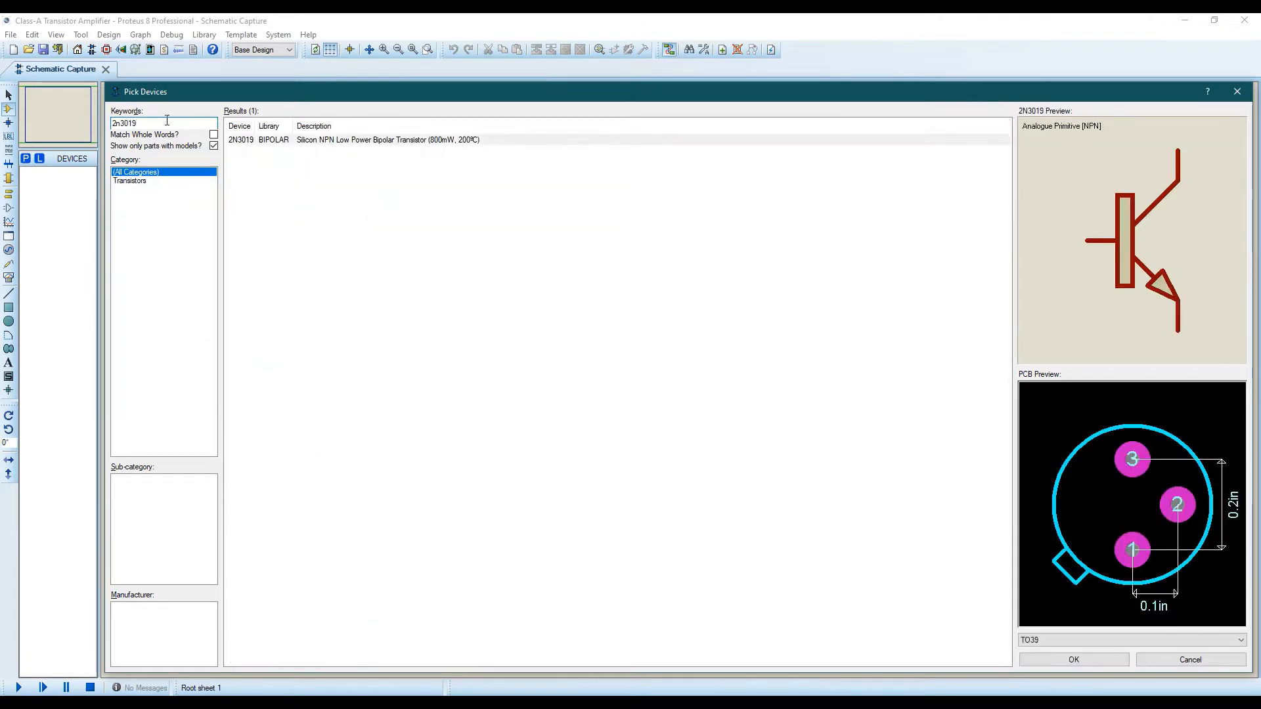
pyautogui.doubleClick(272, 140)
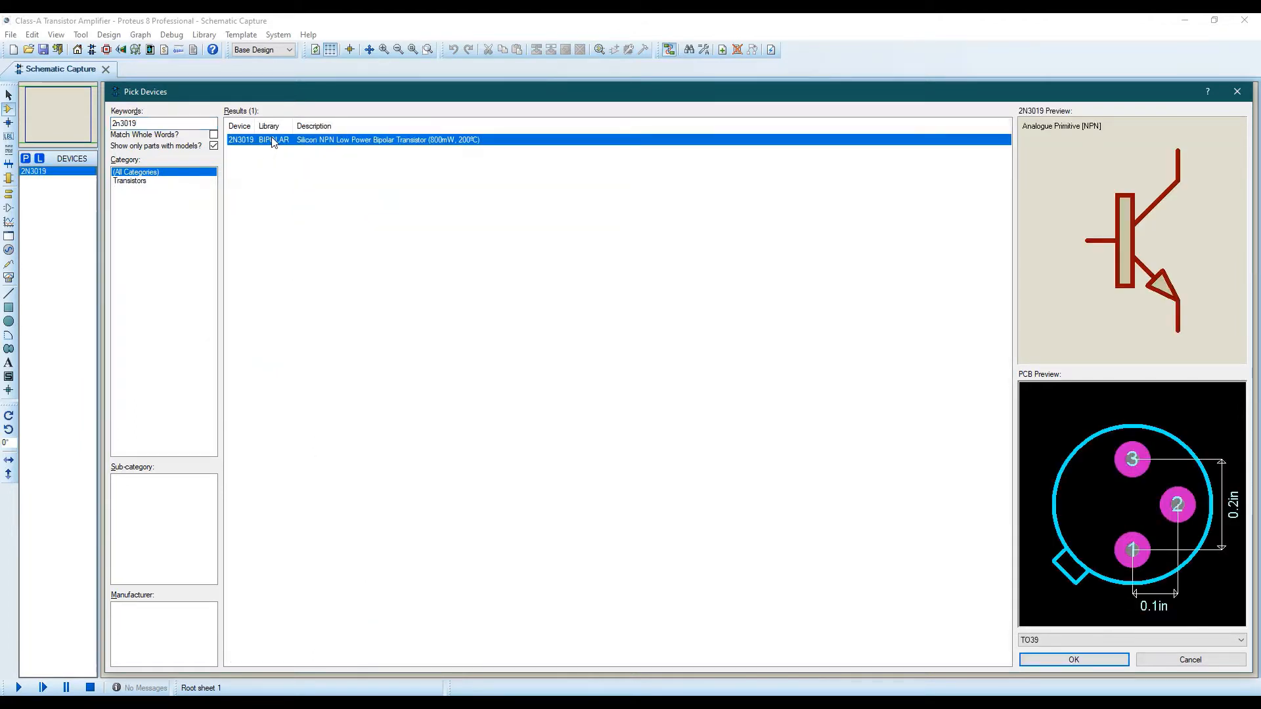
# Step: Search the parts library for "resistor" and add the RESISTOR analog primitive from the 74ALS library to the device list
pyautogui.click(166, 124)
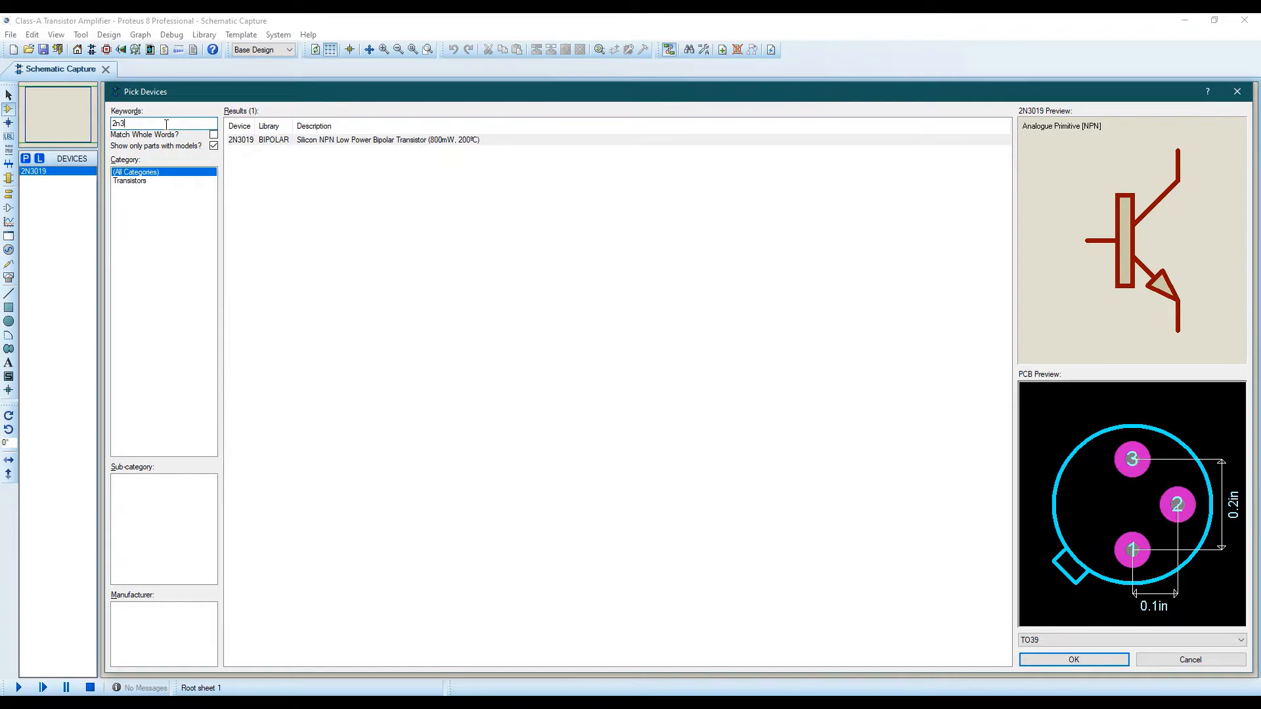
pyautogui.write('re')
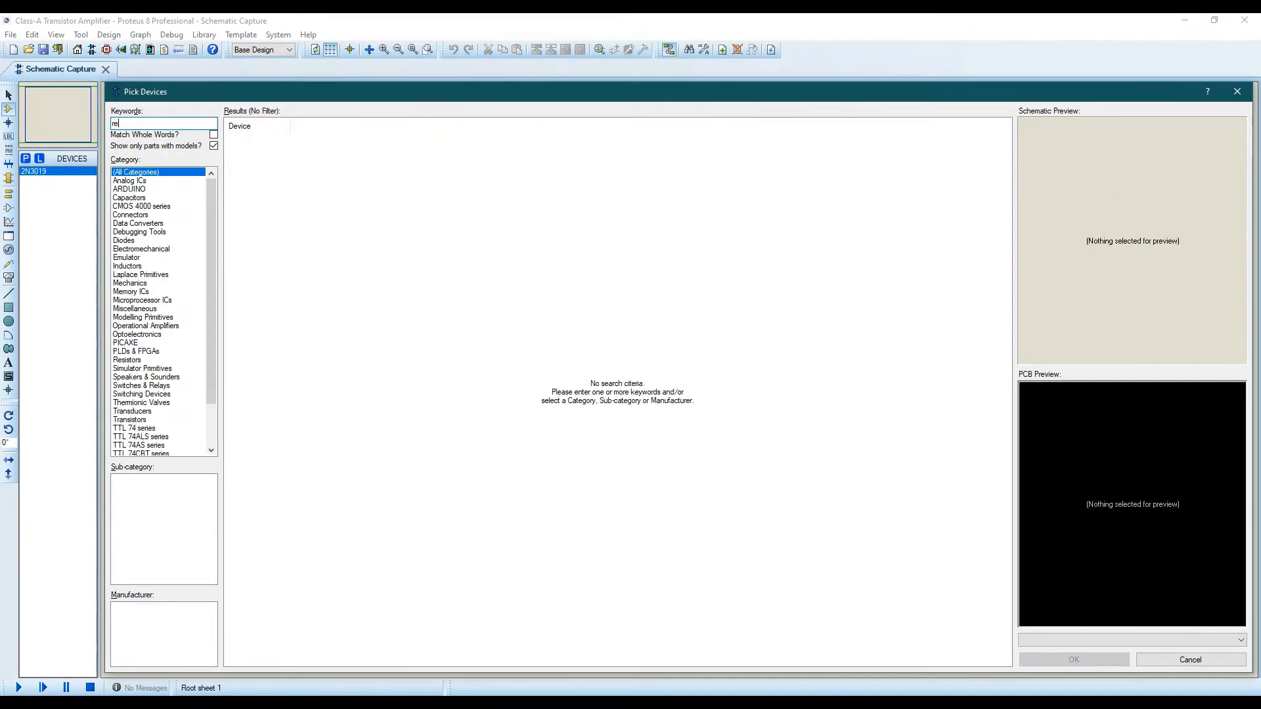
pyautogui.write('sistor')
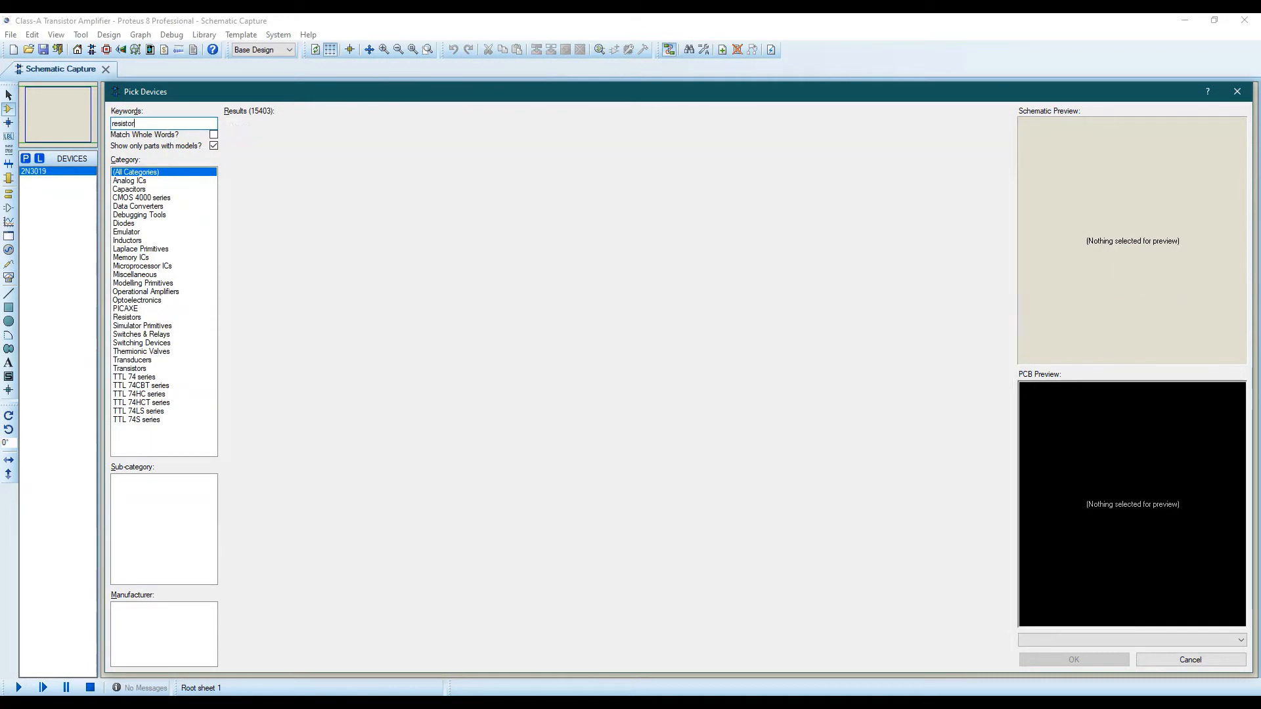
pyautogui.scroll(-1, 393, 398)
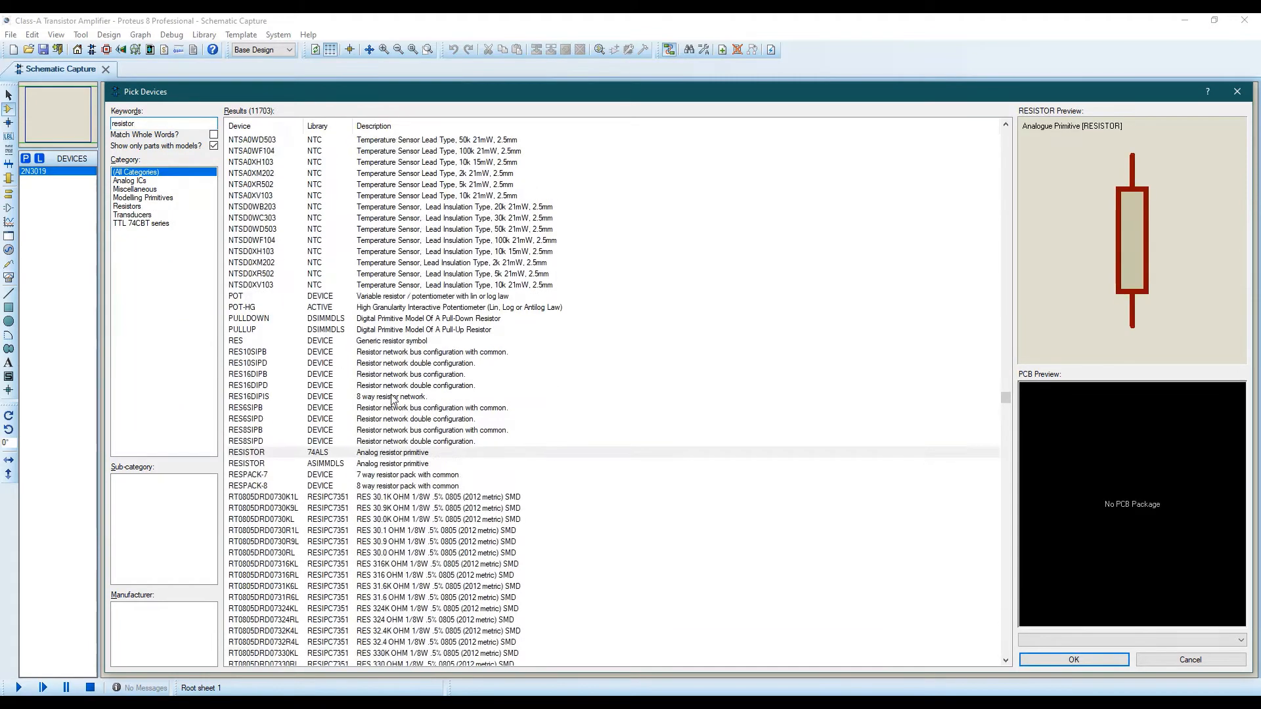
pyautogui.doubleClick(419, 453)
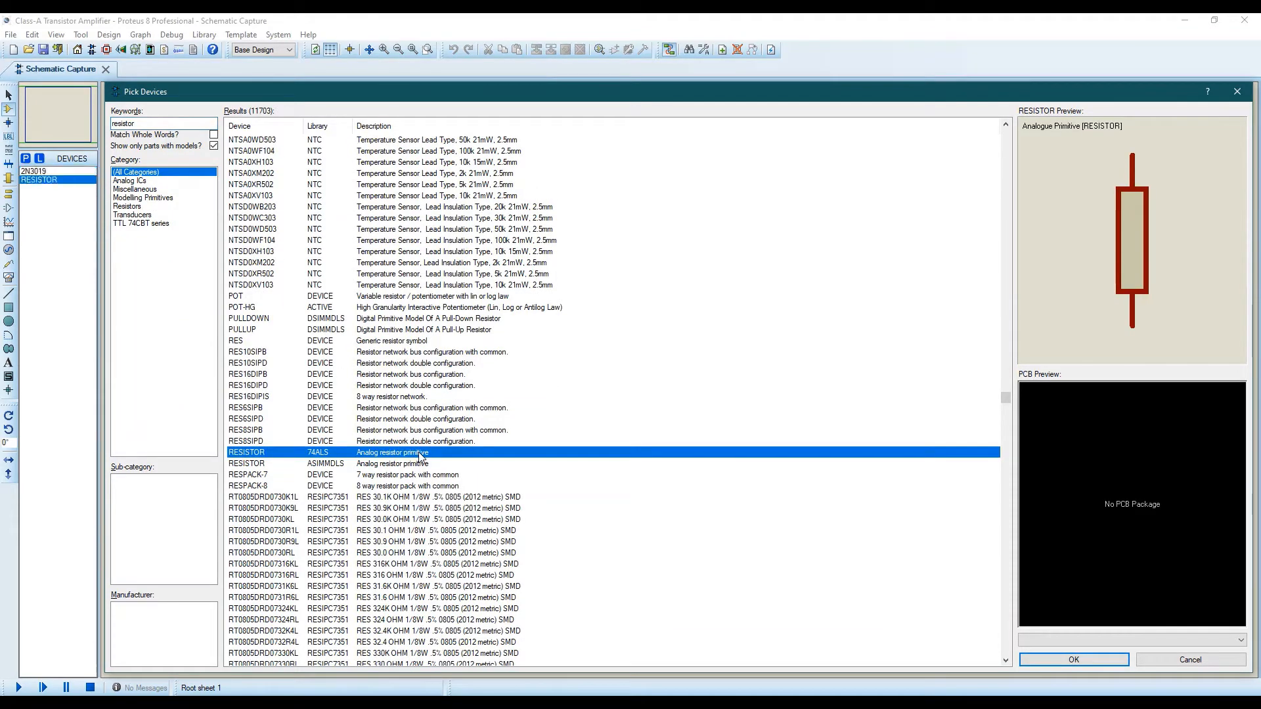
# Step: Search for "capacitor", add the CAPACITOR primitive from the ASIMMDLS library to the device list, and close the device picker
pyautogui.click(143, 124)
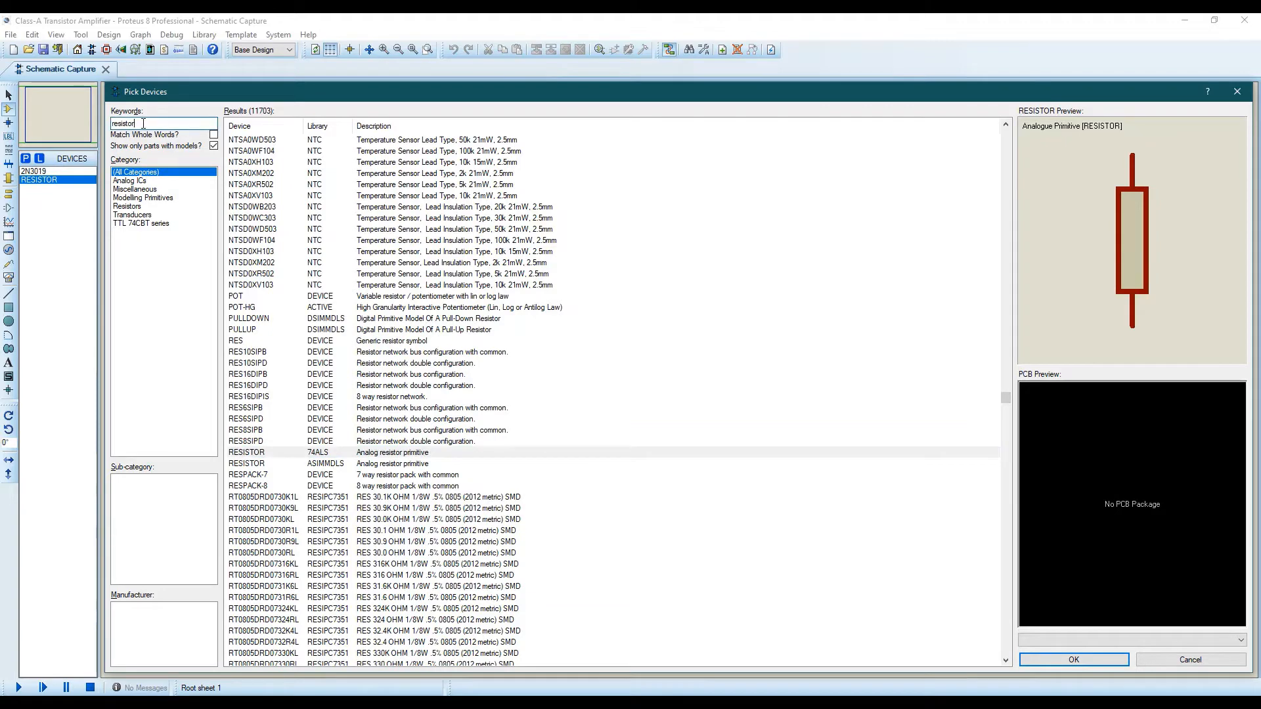
pyautogui.press('BackSpace')
pyautogui.press('BackSpace')
pyautogui.press('BackSpace')
pyautogui.press('BackSpace')
pyautogui.press('BackSpace')
pyautogui.press('BackSpace')
pyautogui.press('BackSpace')
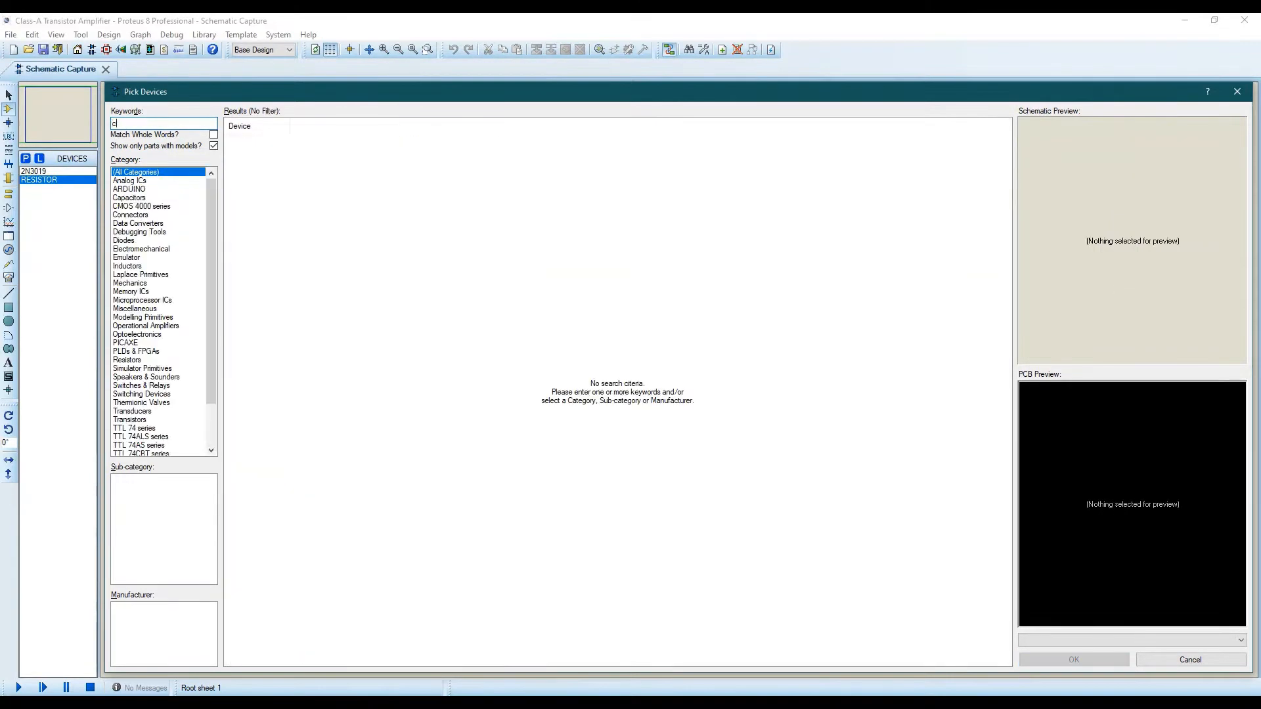
pyautogui.write('capacitor')
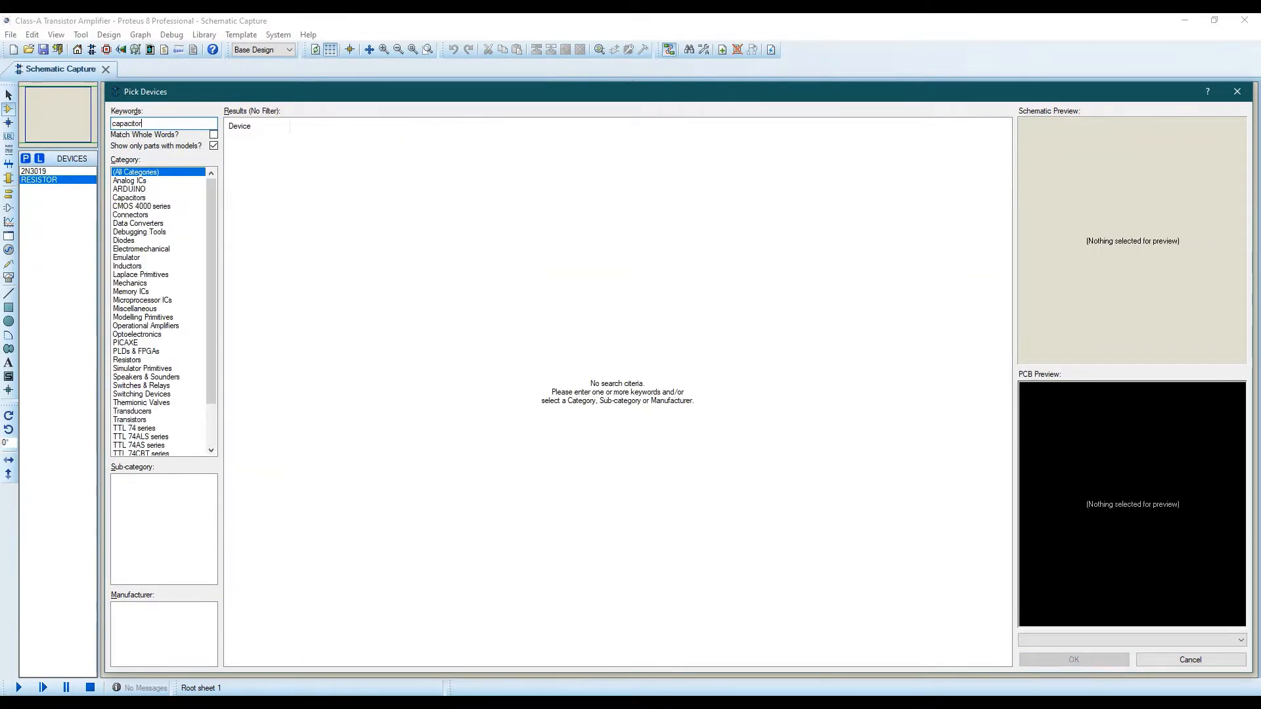
pyautogui.scroll(-6, 361, 365)
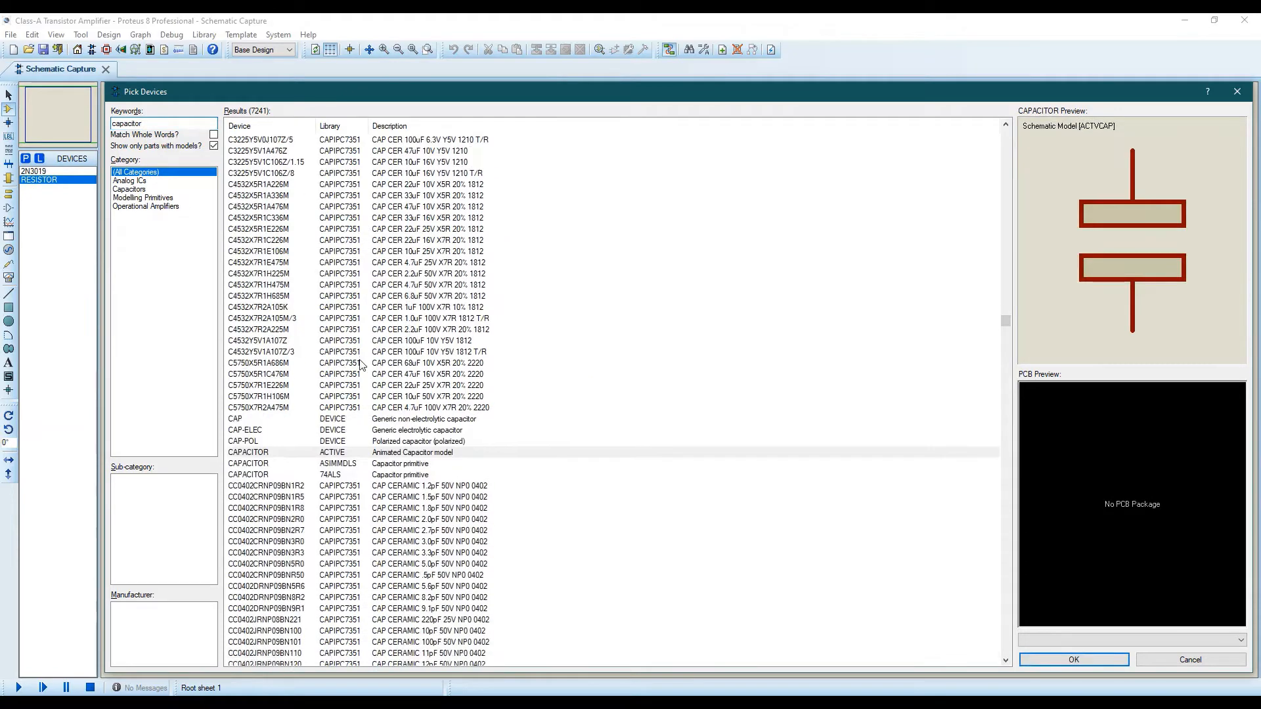
pyautogui.click(403, 463)
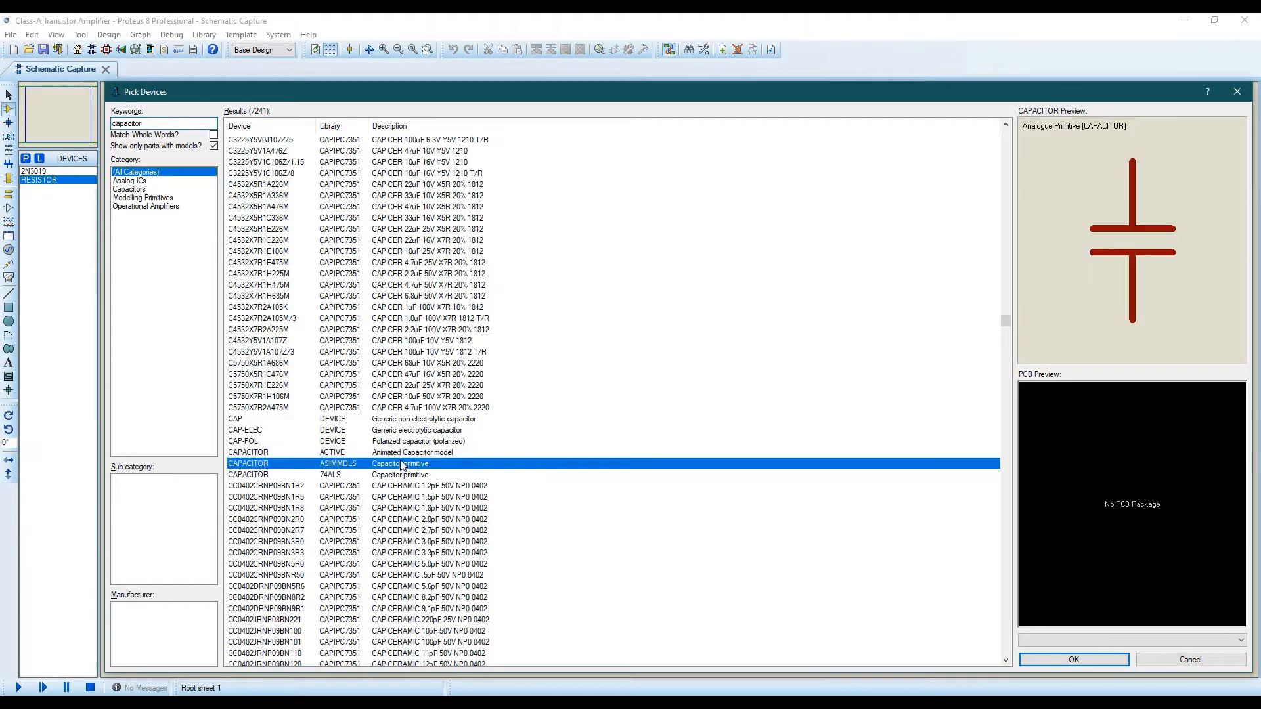
pyautogui.doubleClick(403, 463)
pyautogui.click(1085, 659)
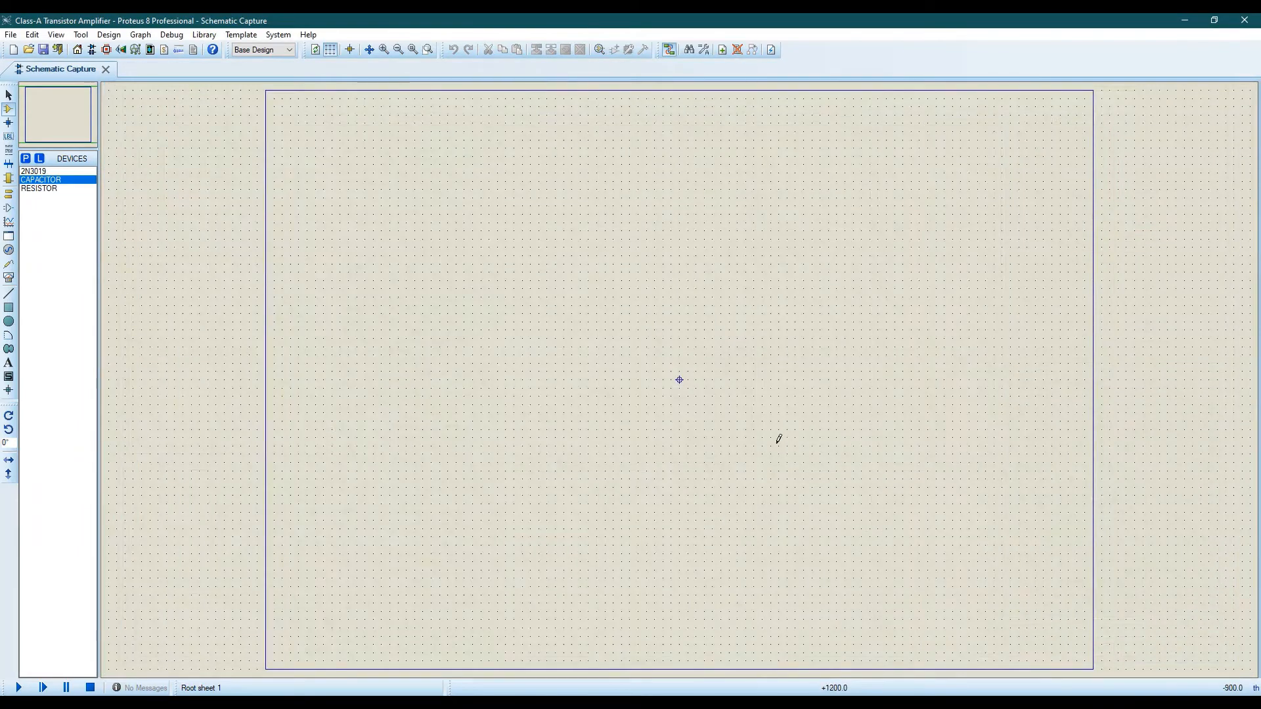
# Step: Place one capacitor on the schematic, up and to the left of the sheet origin
pyautogui.scroll(1, 681, 378)
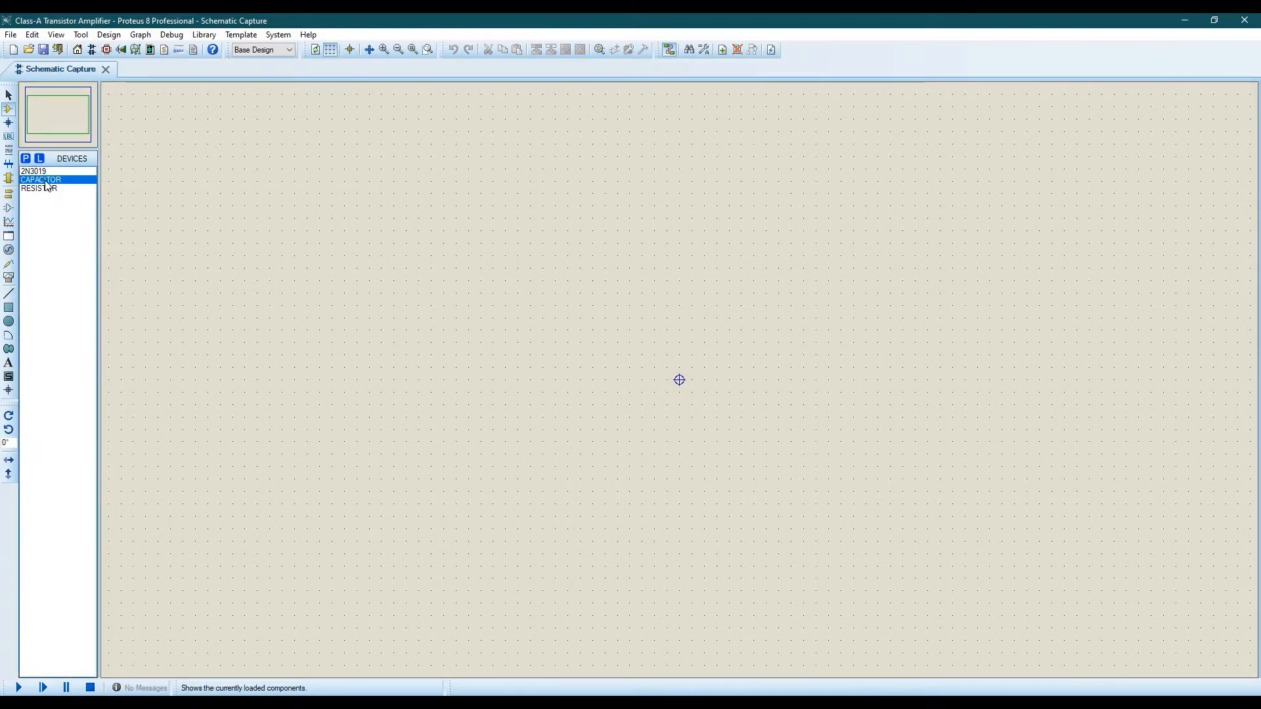
pyautogui.click(306, 309)
pyautogui.click(306, 308)
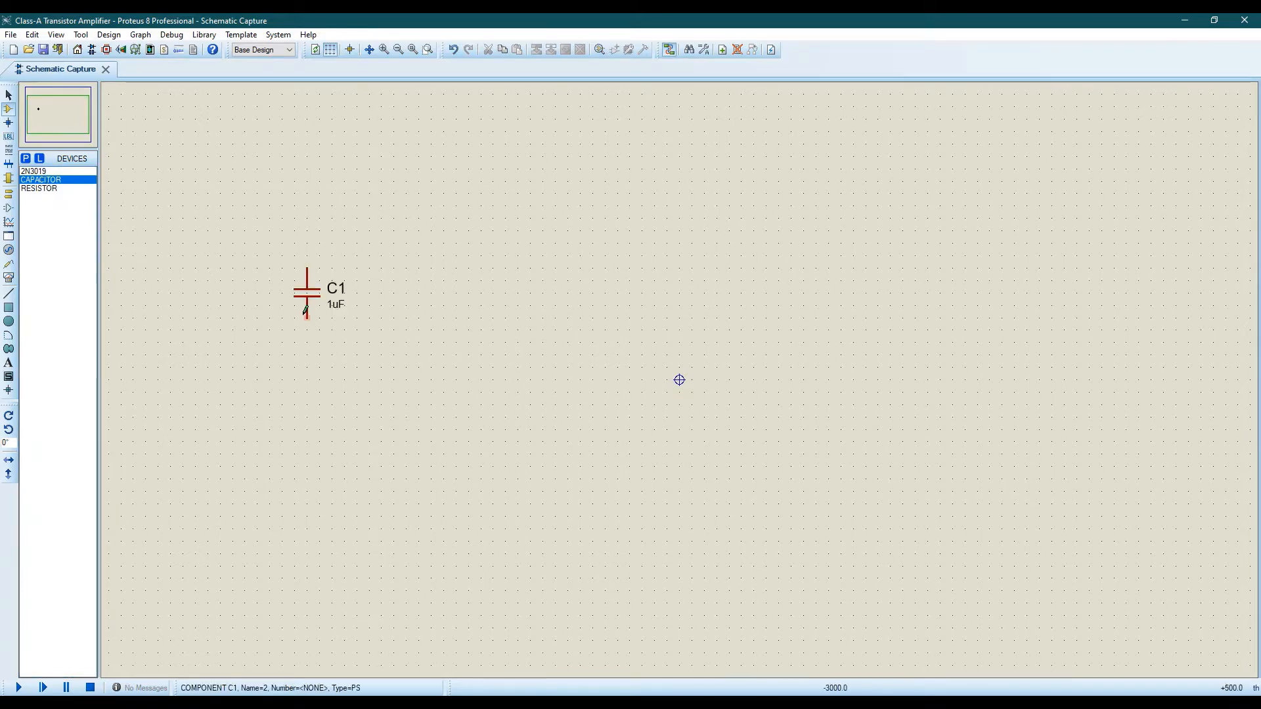
# Step: Move capacitor C1 down and slightly right, about level with the sheet origin, and rotate it clockwise to lie horizontally
pyautogui.click(306, 309)
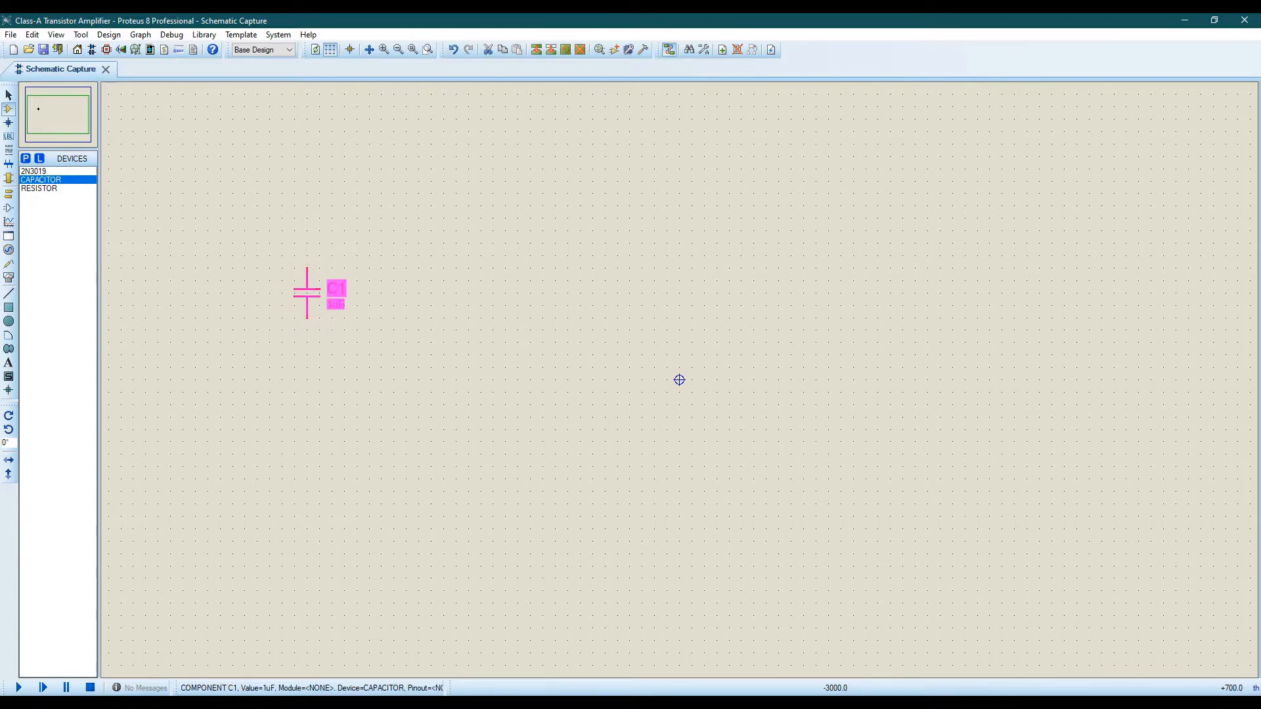
pyautogui.moveTo(354, 308); pyautogui.dragTo(404, 382)
pyautogui.rightClick(464, 377)
pyautogui.click(394, 373)
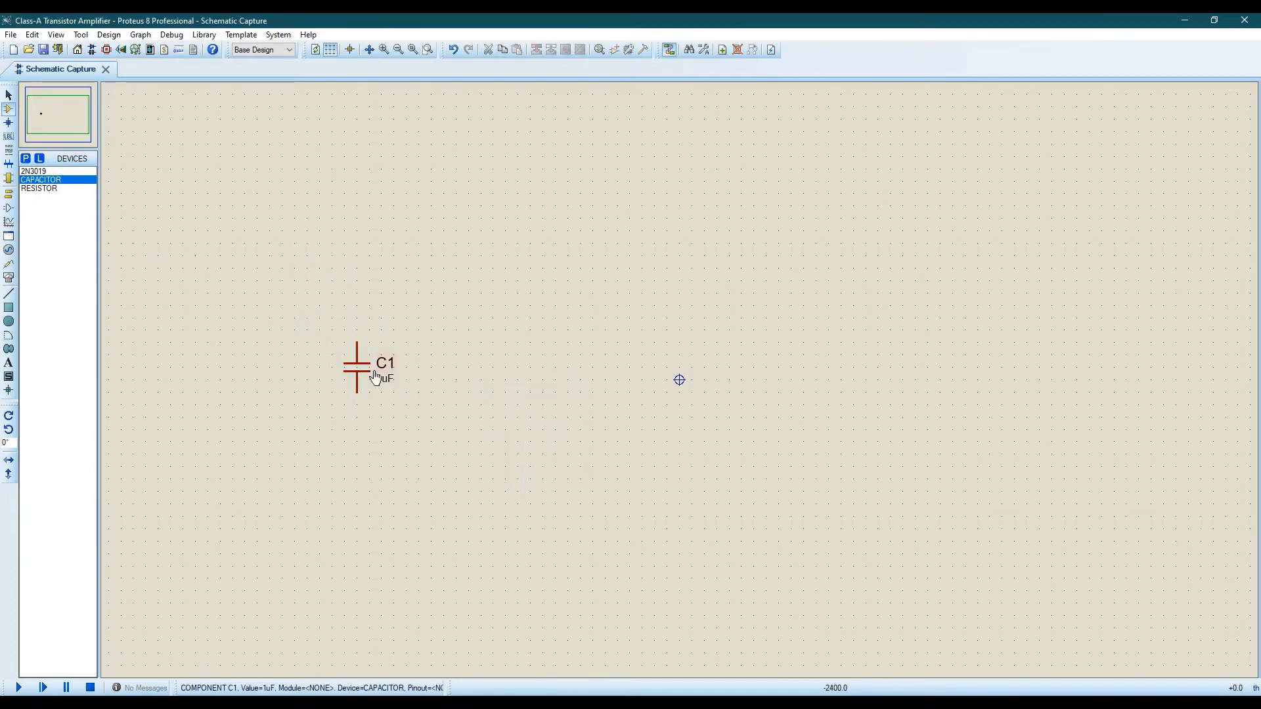
pyautogui.rightClick(368, 359)
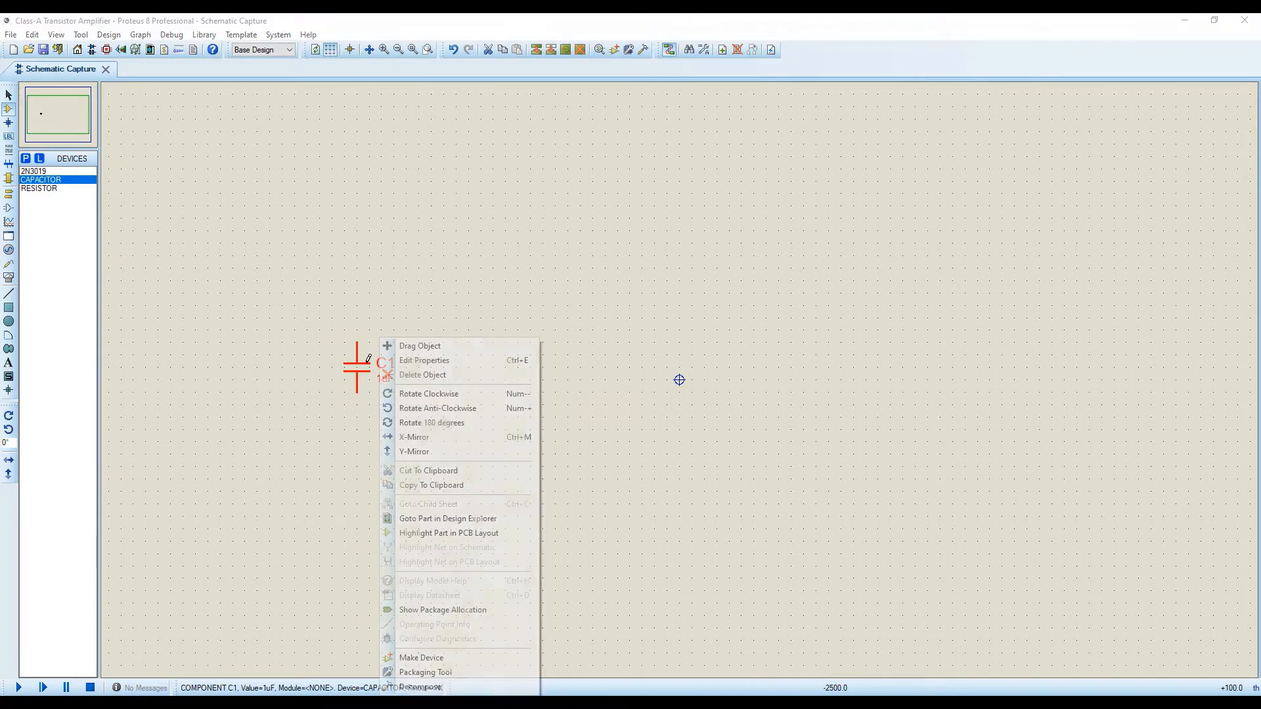
pyautogui.click(421, 394)
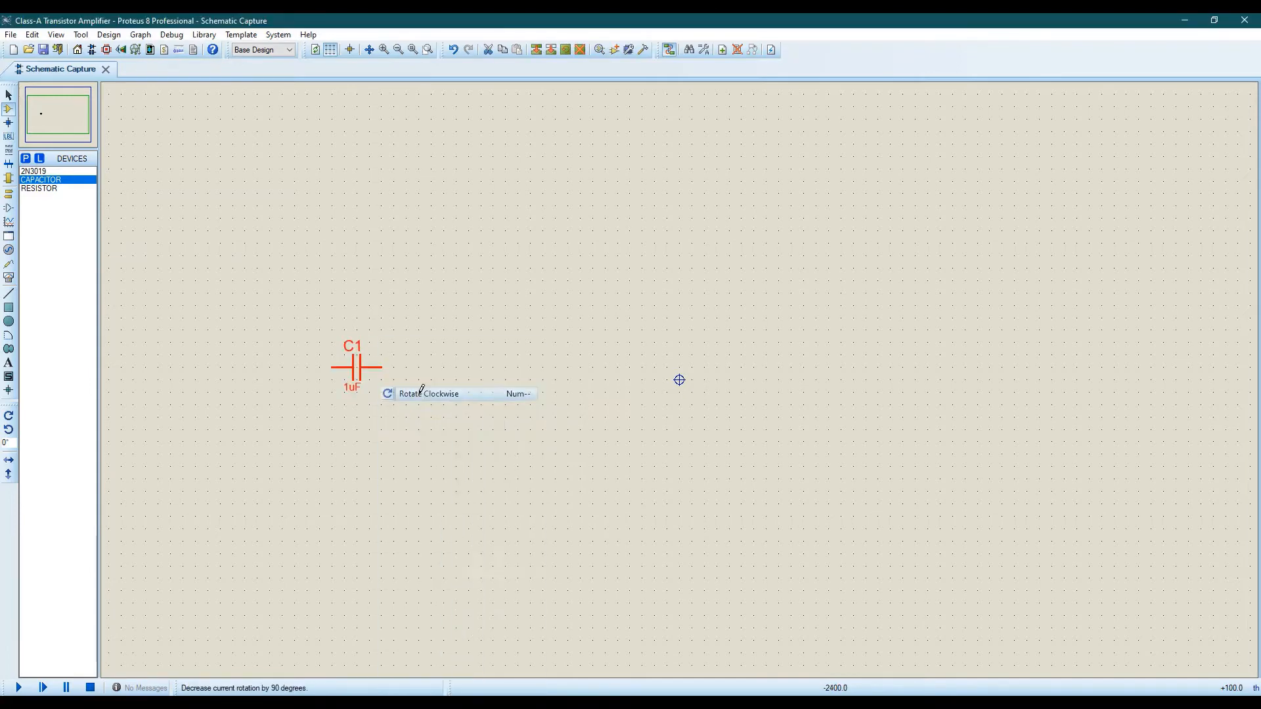
# Step: Place four resistors between C1 and the sheet origin in a two-by-two arrangement, one above the other in two aligned columns
pyautogui.click(40, 189)
pyautogui.click(476, 263)
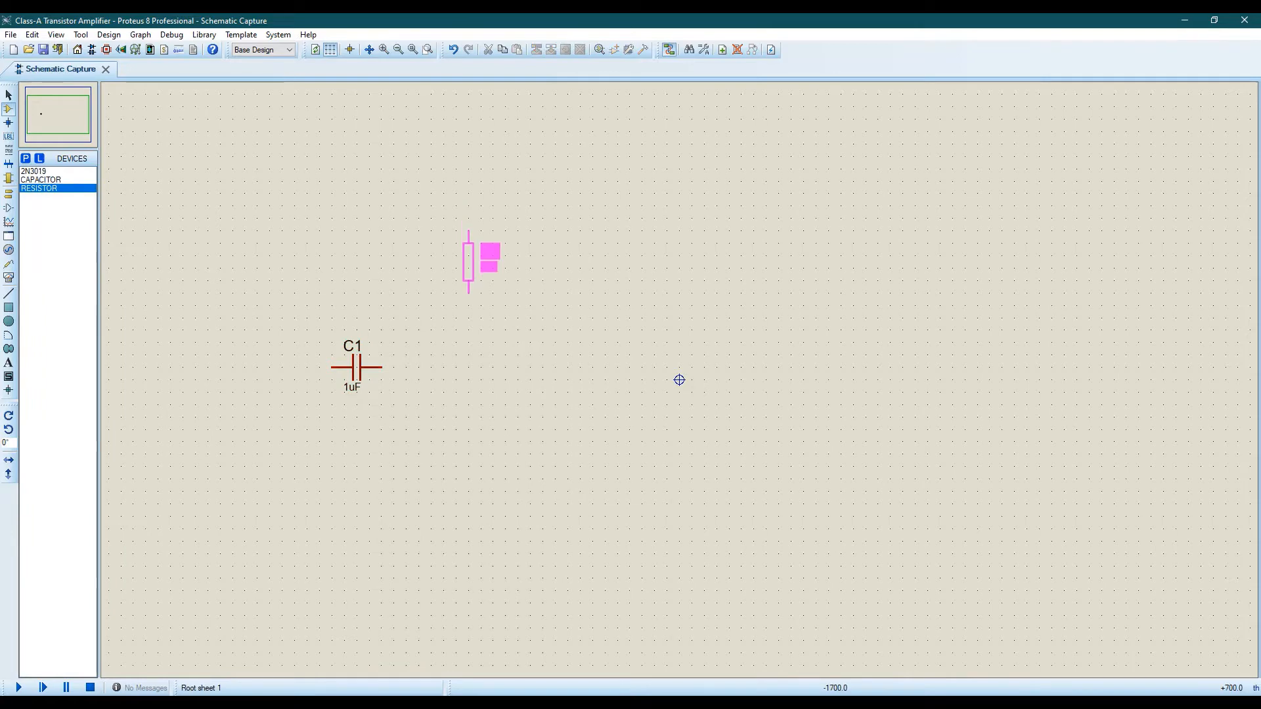
pyautogui.click(480, 274)
pyautogui.click(479, 436)
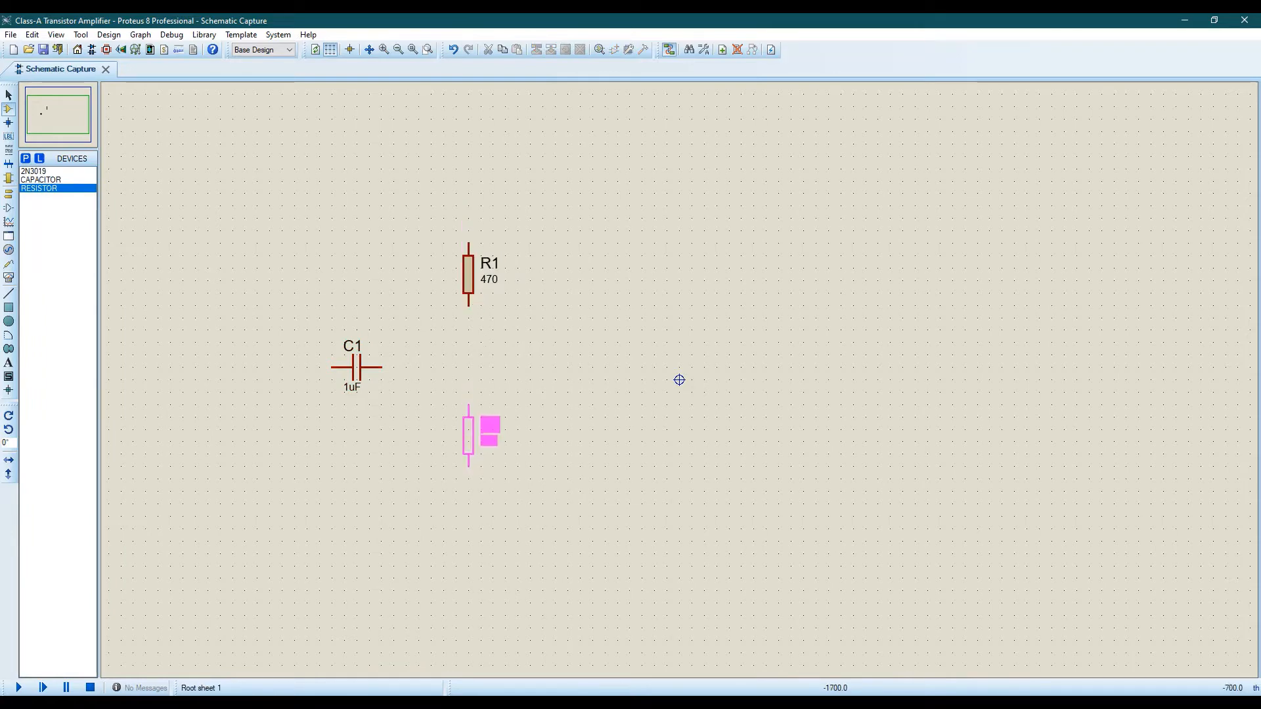
pyautogui.click(477, 474)
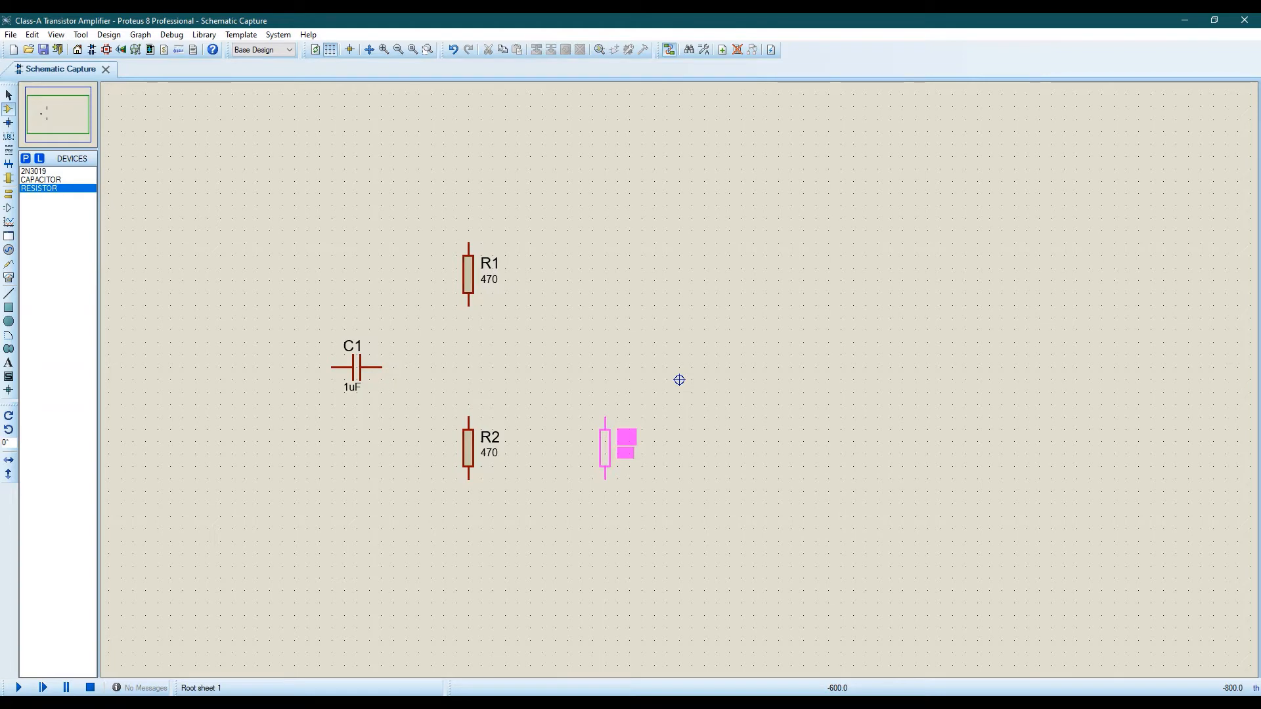
pyautogui.click(609, 471)
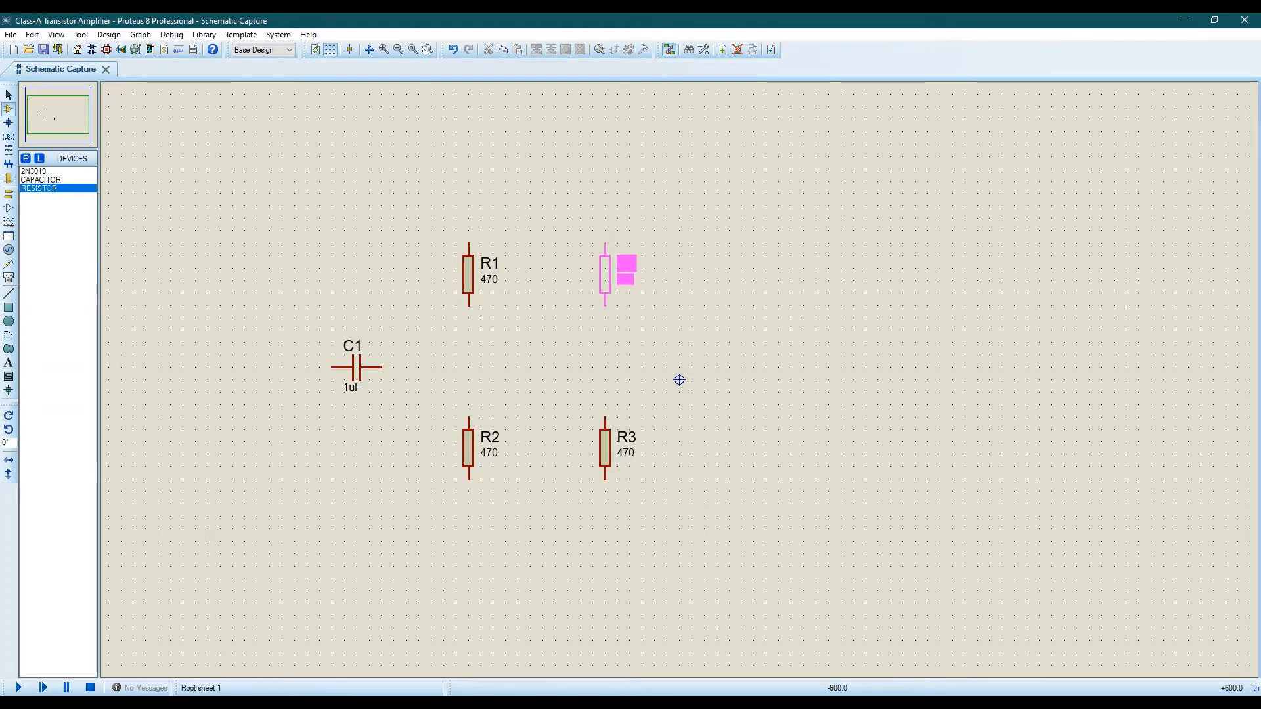
pyautogui.click(609, 298)
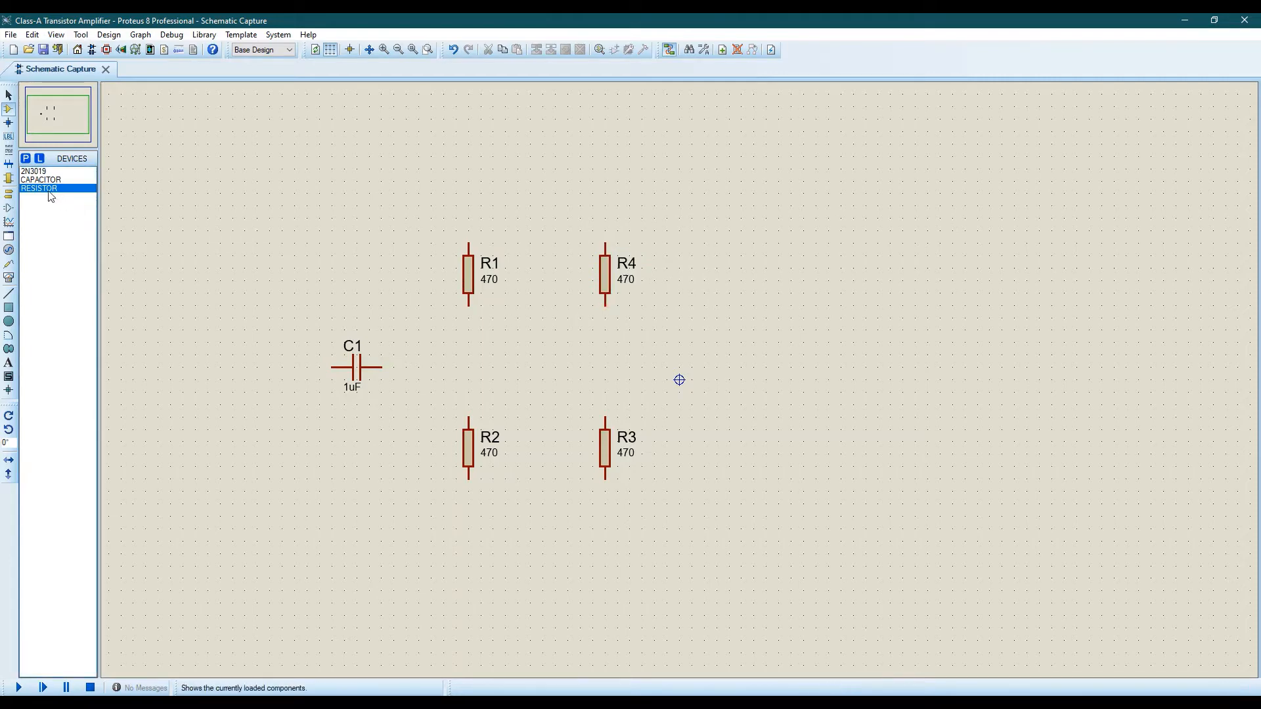
# Step: Place a 2N3019 transistor between R4 and R3, with its collector and emitter aligned with the two resistors
pyautogui.click(38, 171)
pyautogui.click(576, 360)
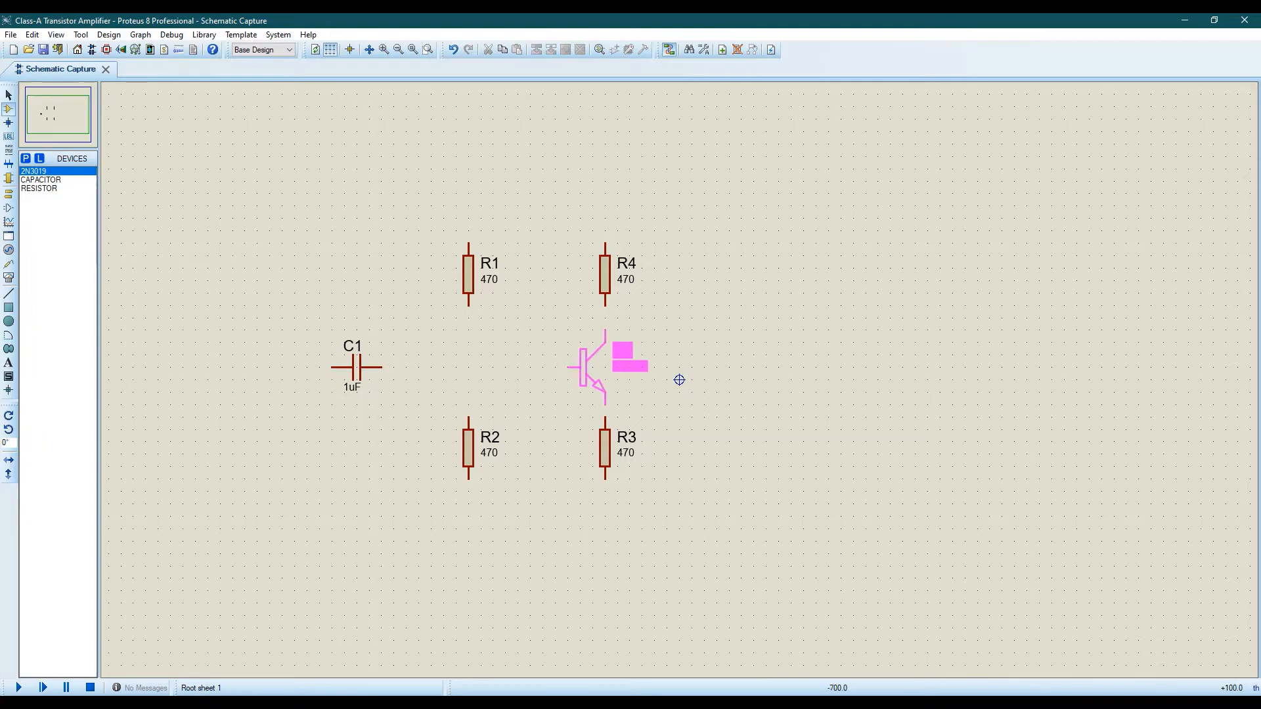
pyautogui.click(595, 362)
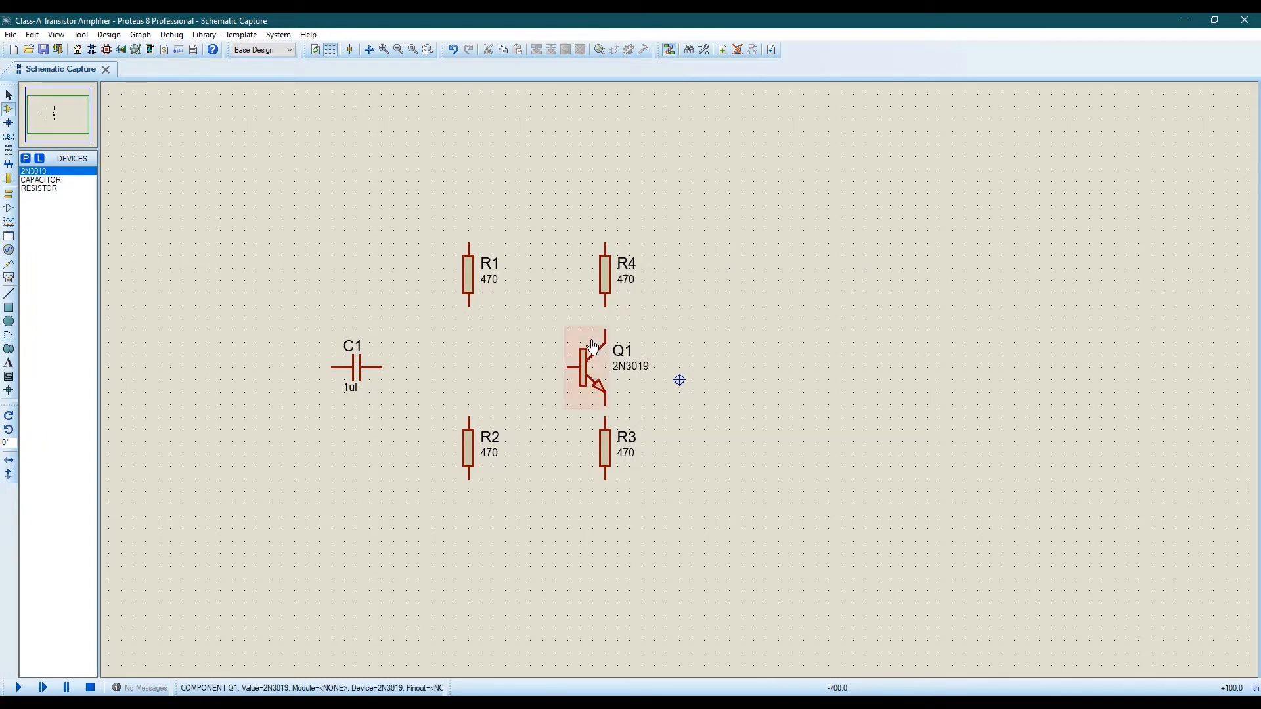
# Step: Wire the upper end of R4 to the upper end of R1, and R1's lower end to R2's upper end
pyautogui.click(605, 243)
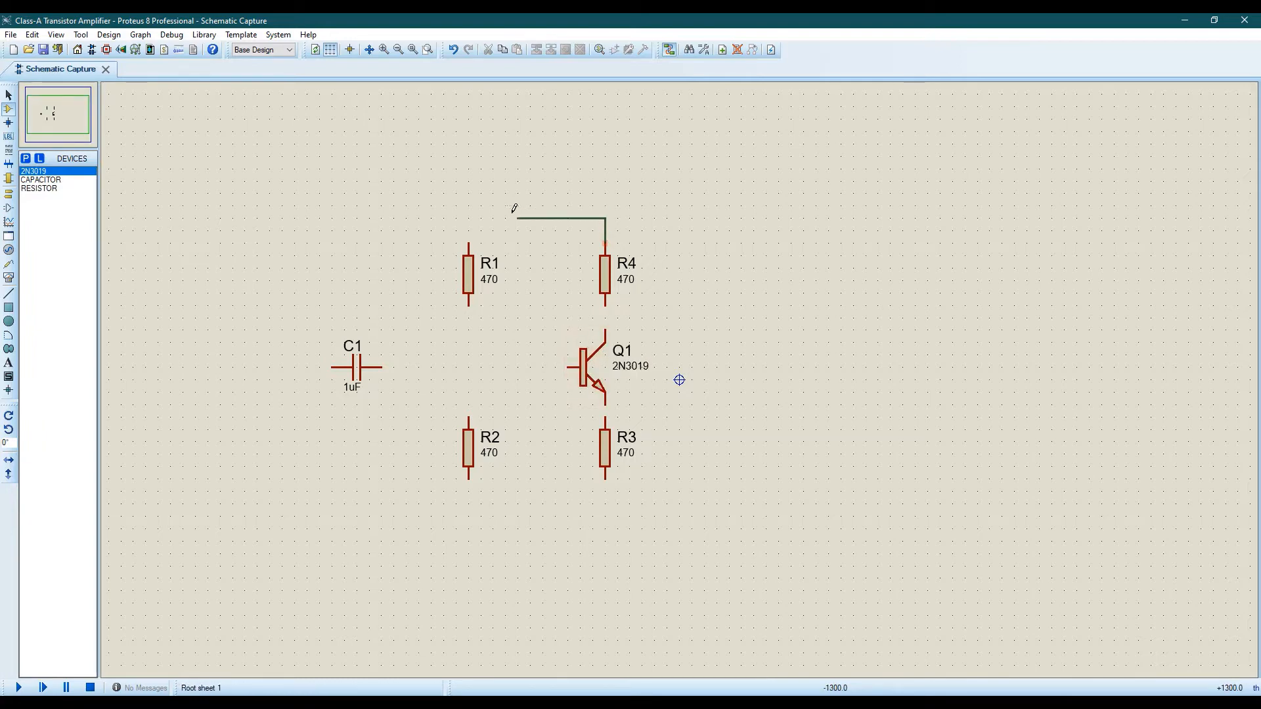
pyautogui.click(468, 243)
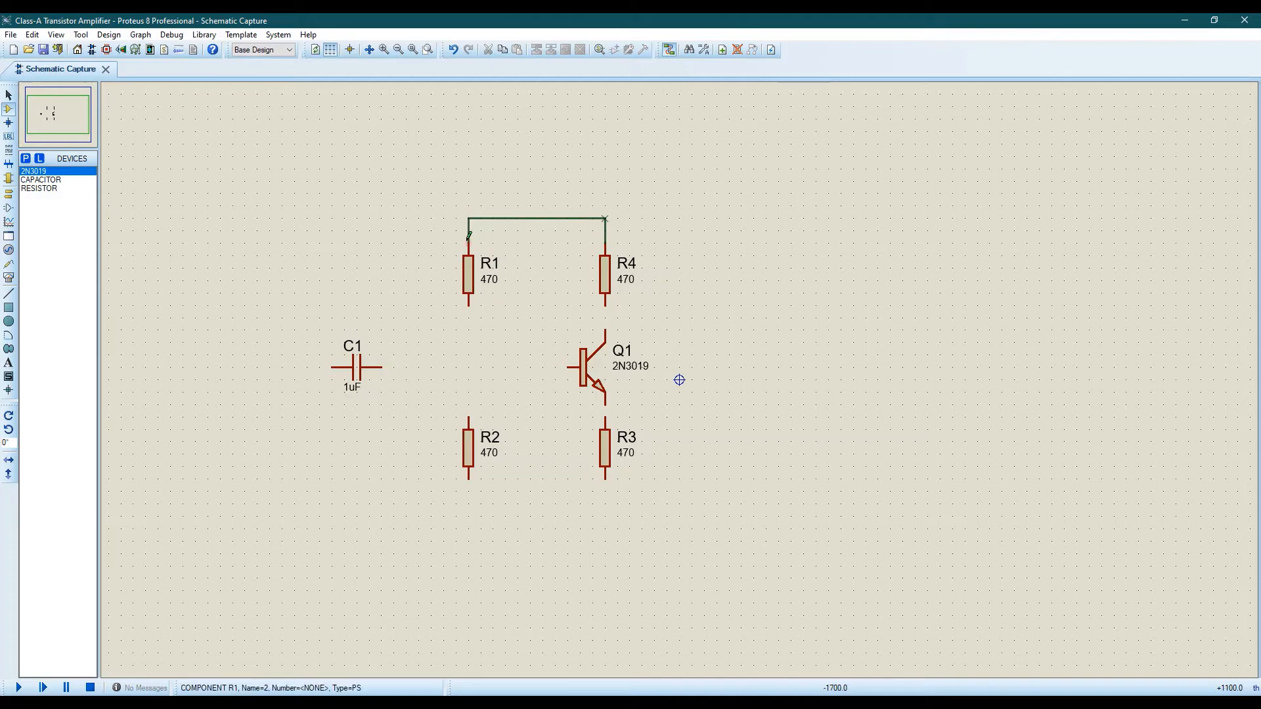
pyautogui.click(468, 304)
pyautogui.click(469, 418)
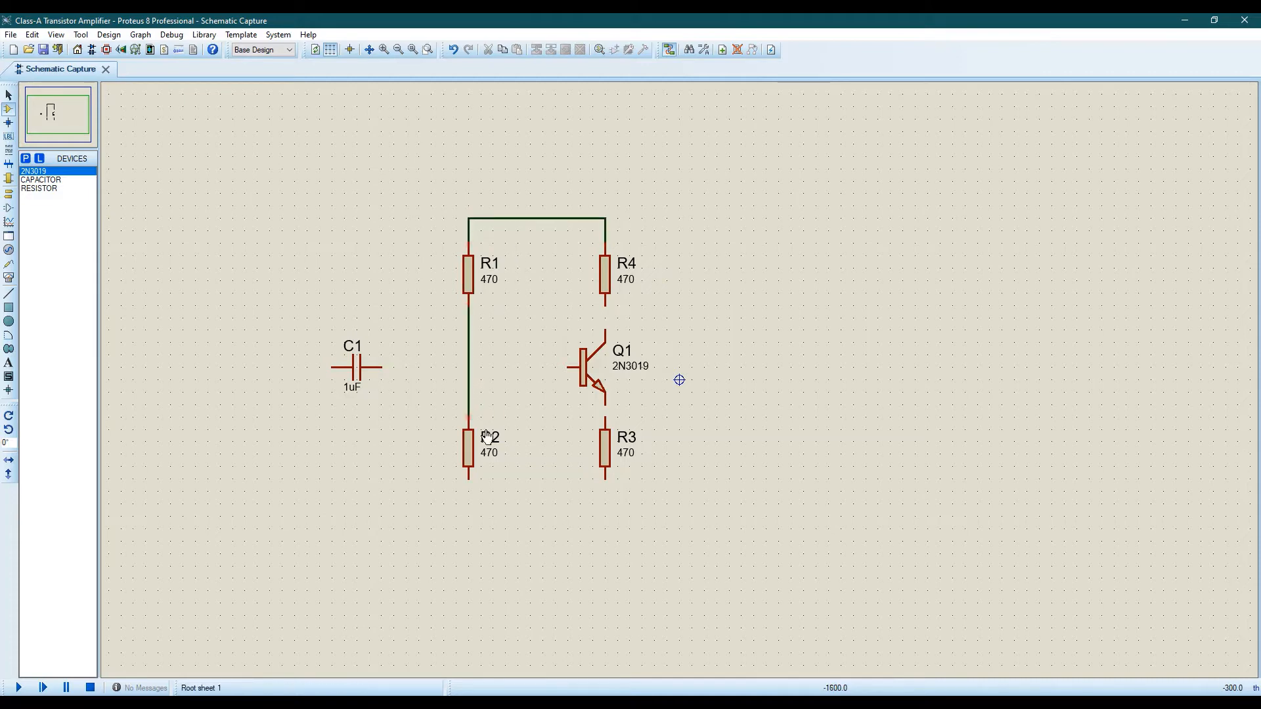
# Step: Wire the lower end of R2 to the lower end of R3, and connect Q1's base to the R1–R2 wire
pyautogui.click(470, 479)
pyautogui.click(605, 480)
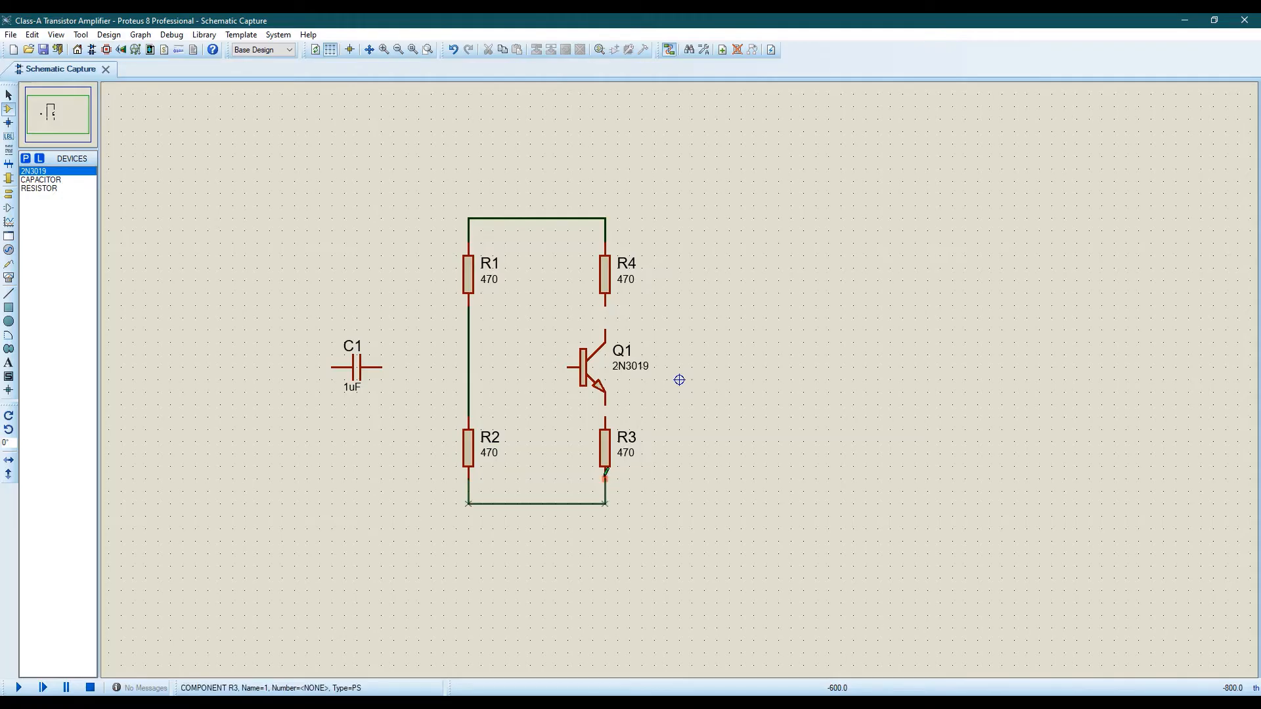
pyautogui.click(570, 366)
pyautogui.click(469, 367)
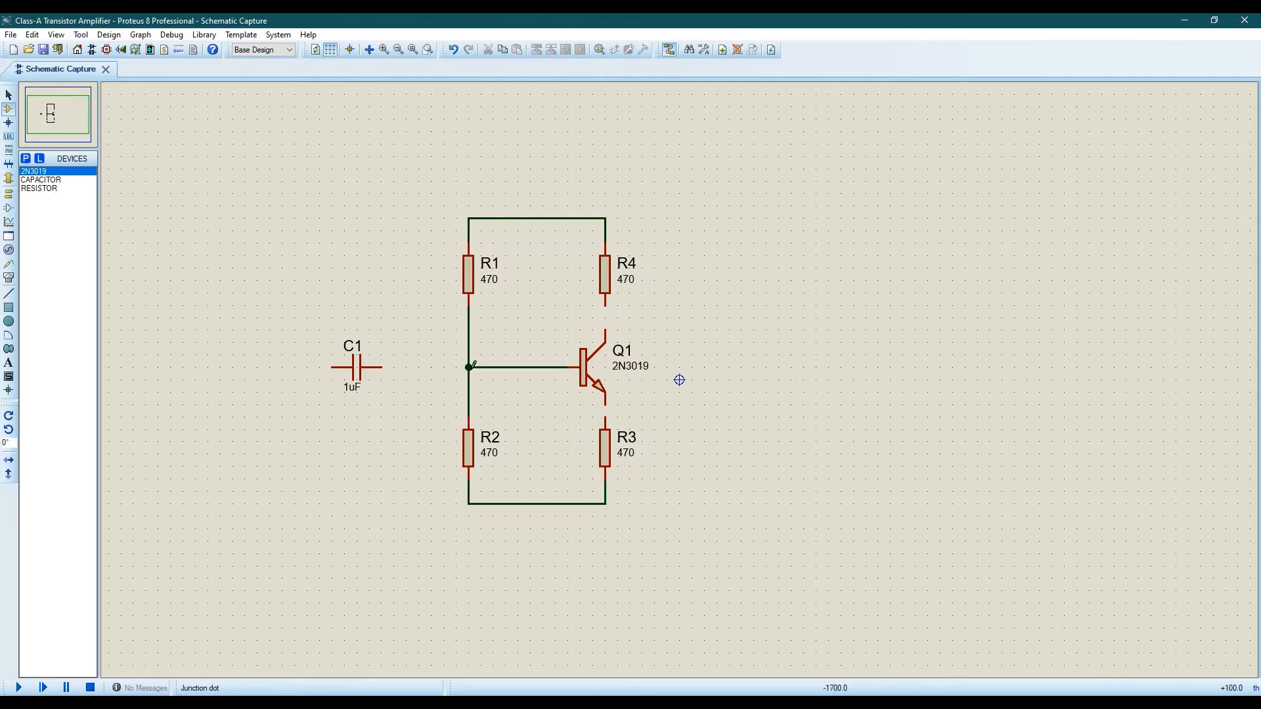
# Step: Wire C1 to the R1–R2 base junction, and connect Q1's collector to R4 and its emitter to R3
pyautogui.click(469, 367)
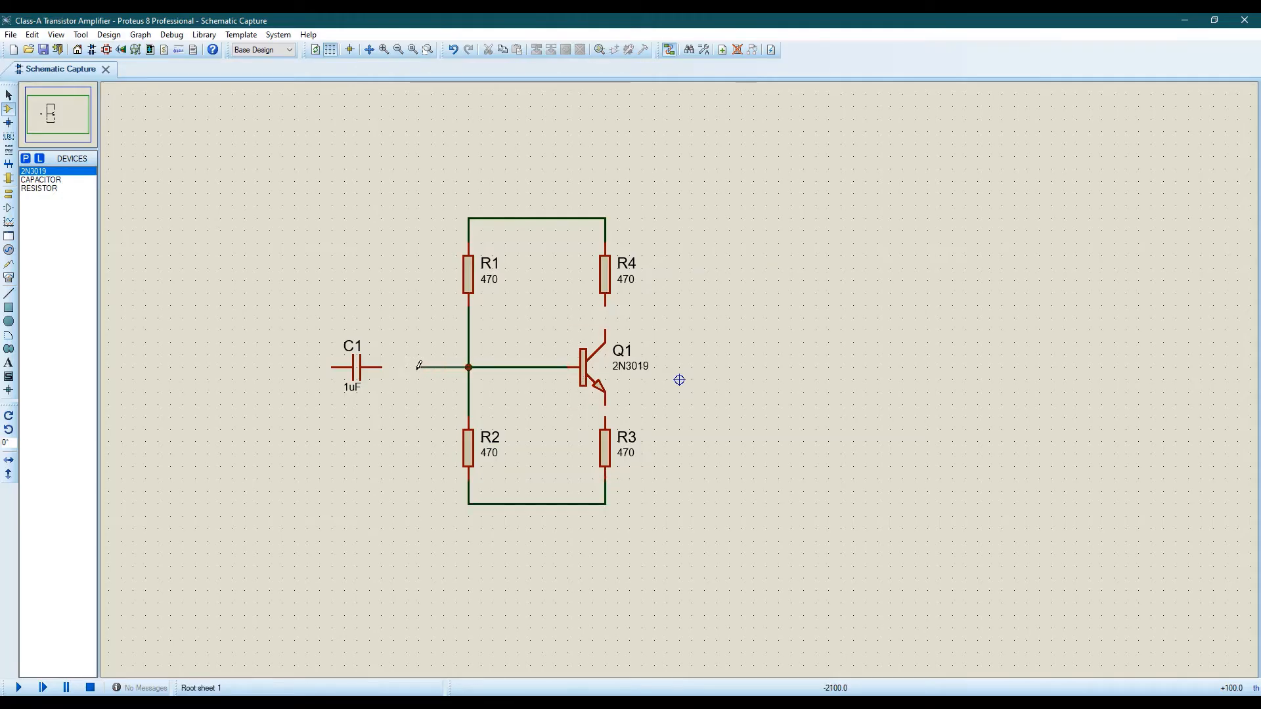
pyautogui.click(380, 367)
pyautogui.click(605, 306)
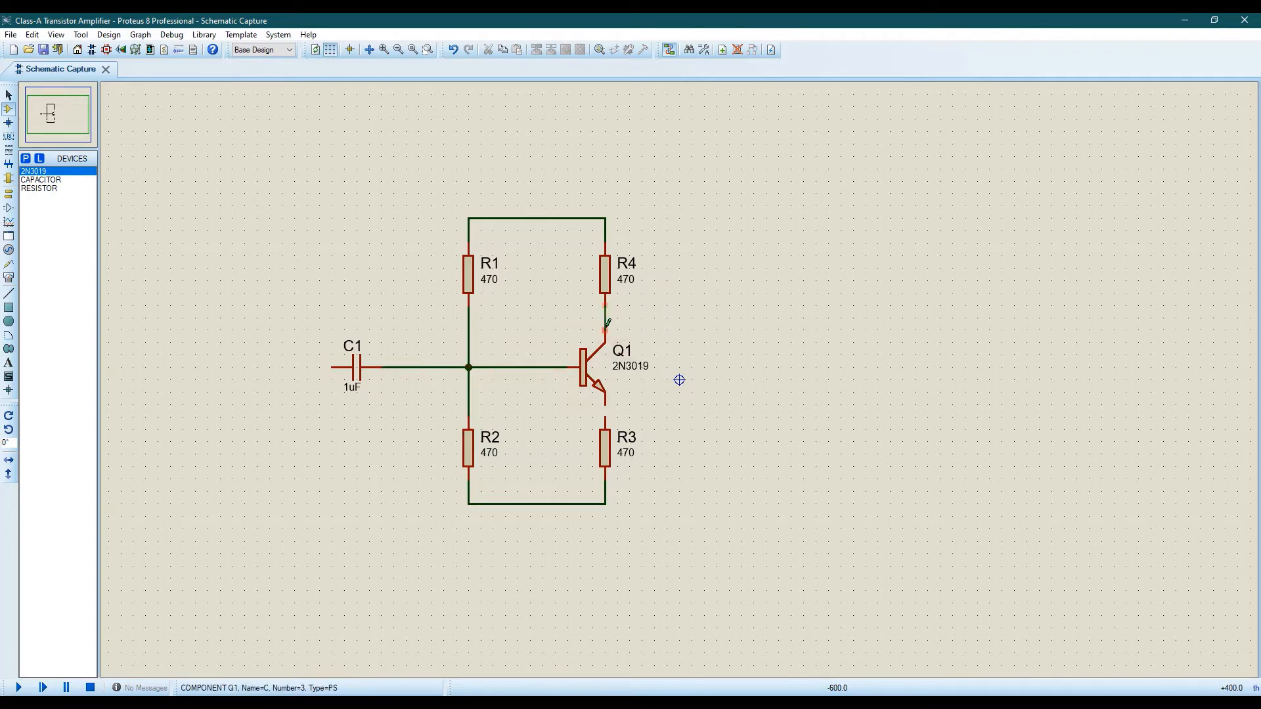
pyautogui.click(605, 331)
pyautogui.click(605, 404)
pyautogui.click(605, 418)
# Step: Place a second capacitor to the right of R4 and Q1 and rotate it clockwise so it lies horizontally
pyautogui.click(35, 181)
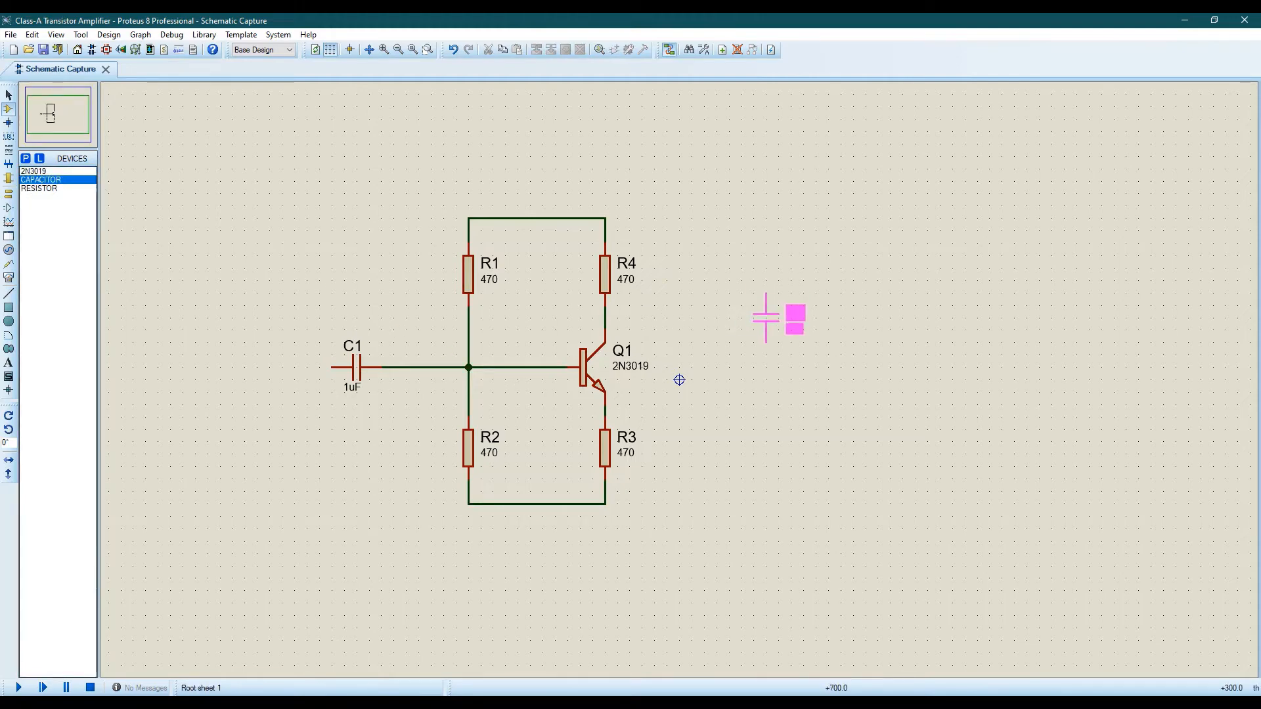
pyautogui.click(785, 305)
pyautogui.rightClick(781, 320)
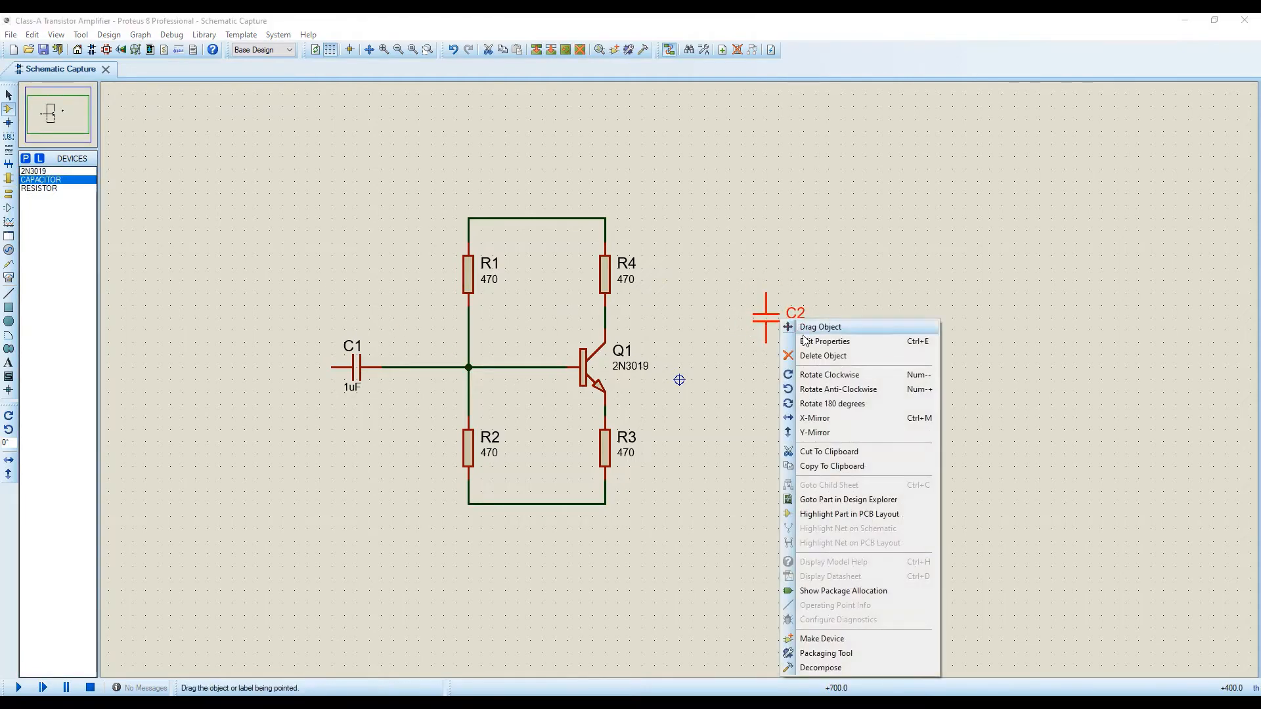
pyautogui.click(829, 375)
# Step: Wire C2's left end to the R4–Q1 collector wire and end a short output wire from its right end with a junction dot
pyautogui.click(741, 318)
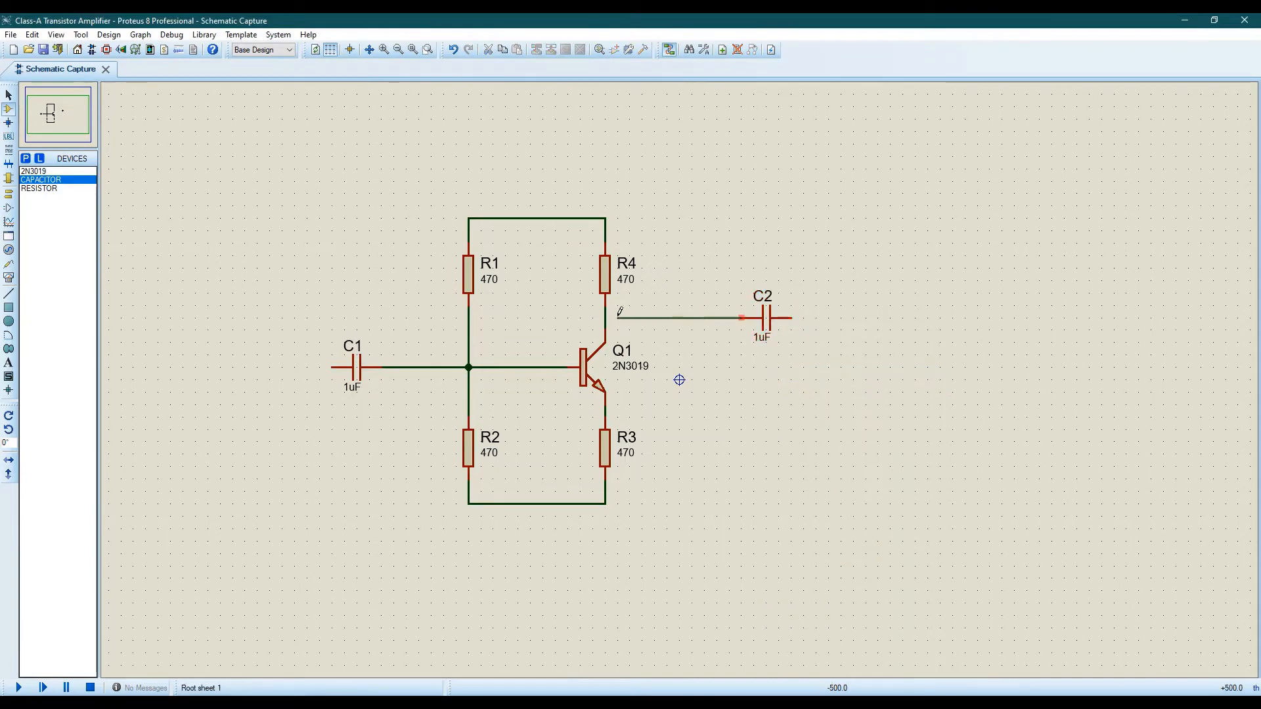
pyautogui.click(605, 318)
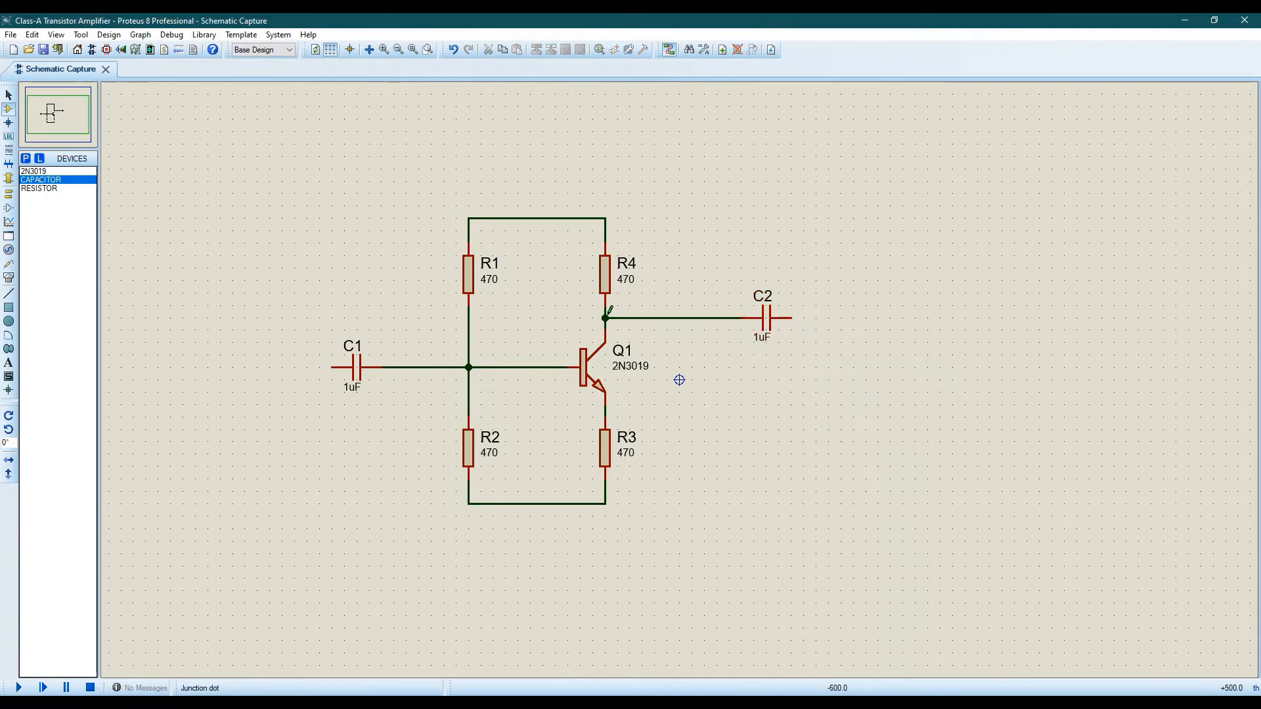
pyautogui.click(794, 318)
pyautogui.doubleClick(818, 318)
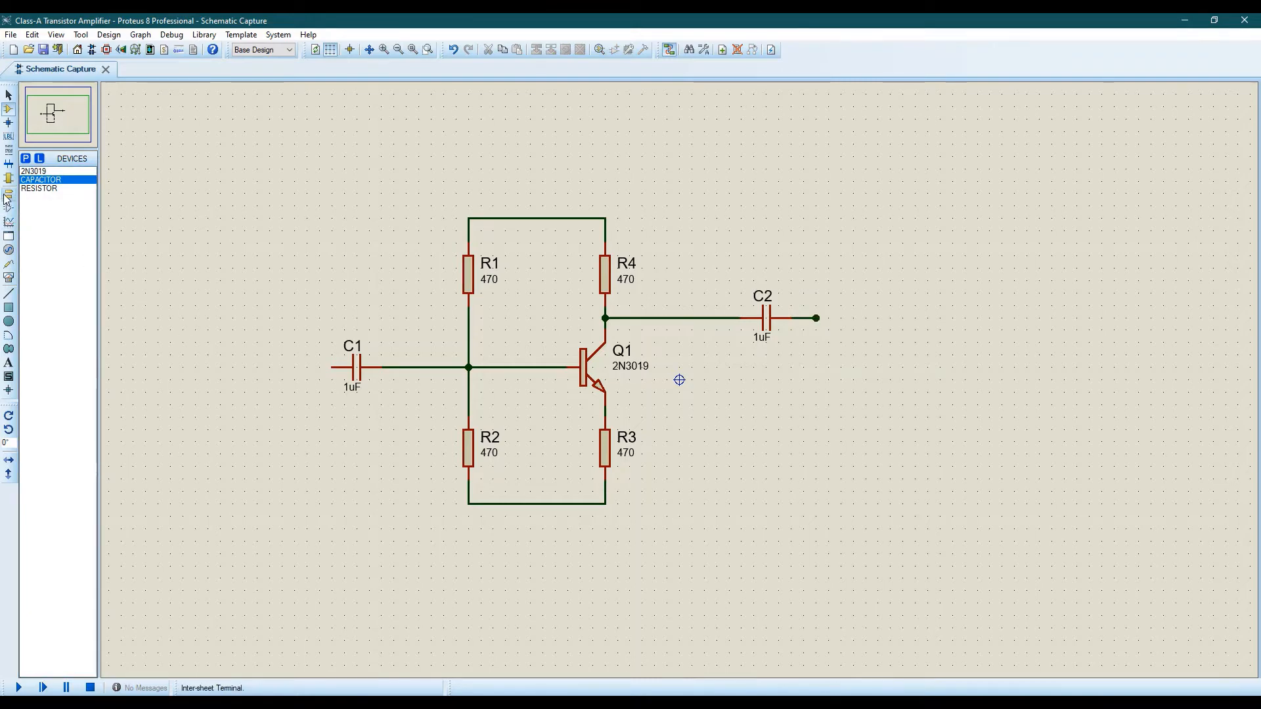
# Step: Place a SINE generator to the left of C1 and wire it to C1's free end
pyautogui.click(9, 251)
pyautogui.click(38, 180)
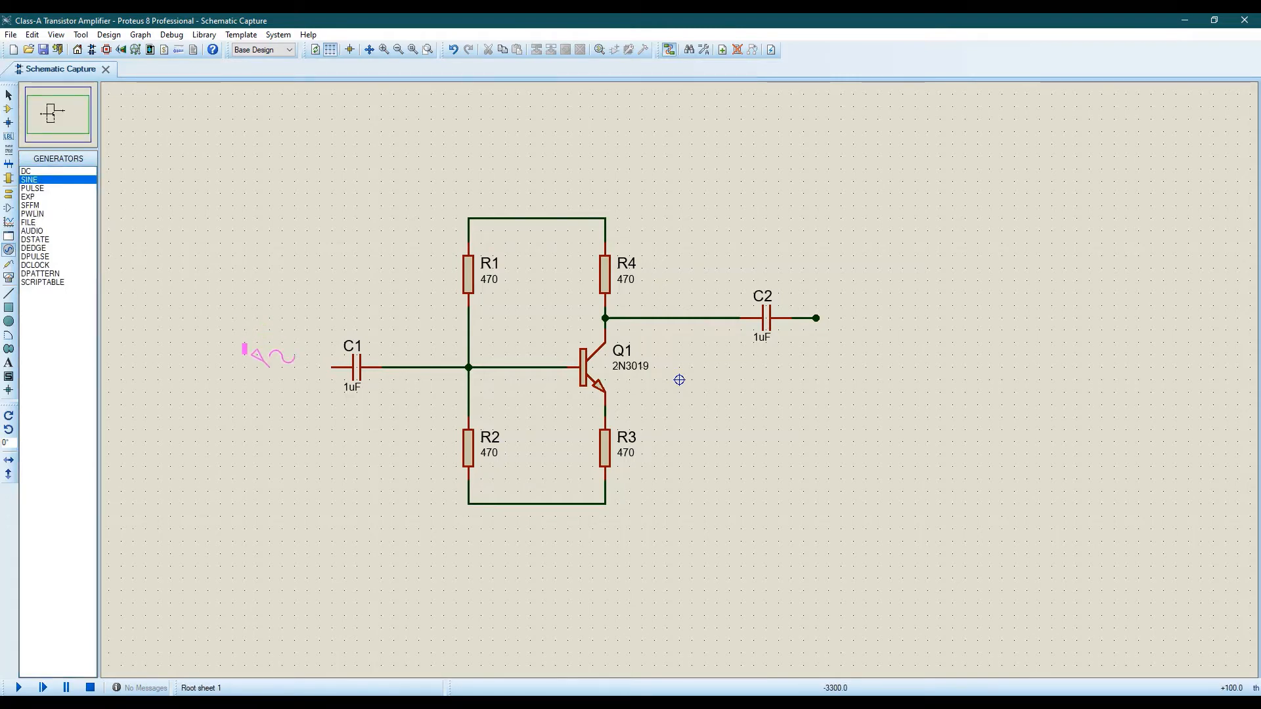
pyautogui.click(273, 361)
pyautogui.click(270, 368)
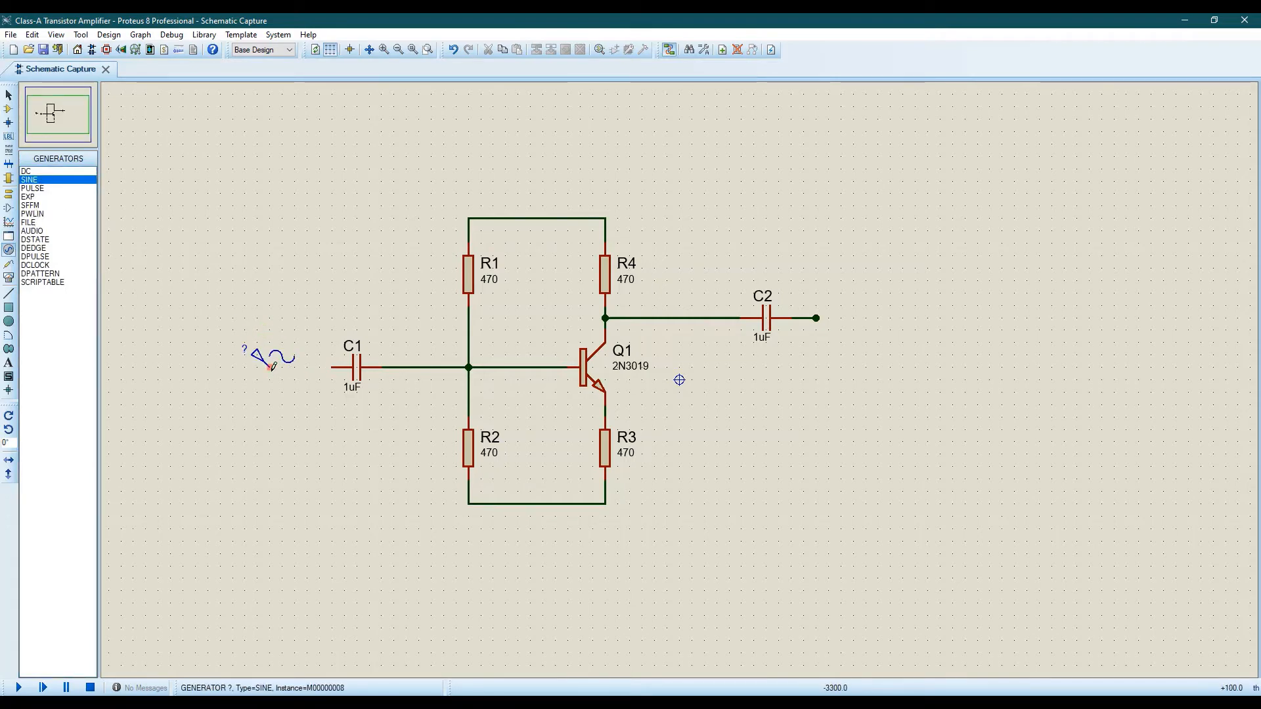
pyautogui.click(333, 366)
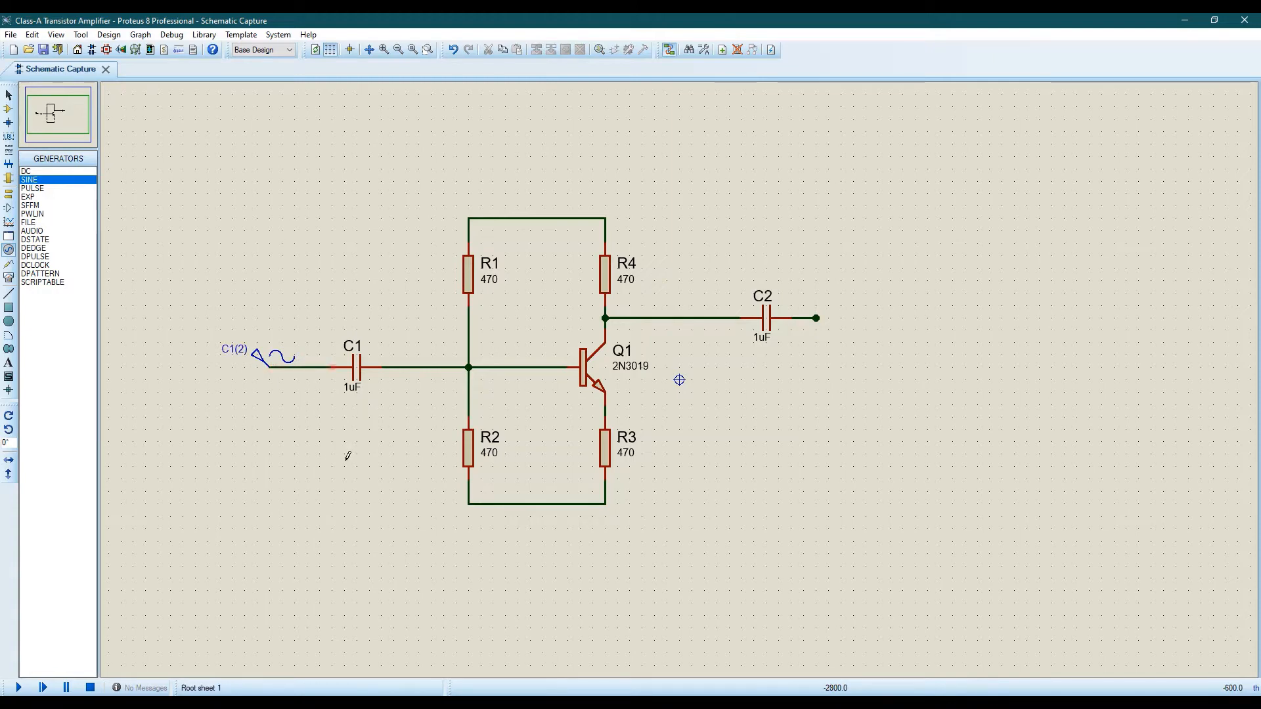
# Step: Set the capacitance of C1 to 10nF
pyautogui.rightClick(353, 394)
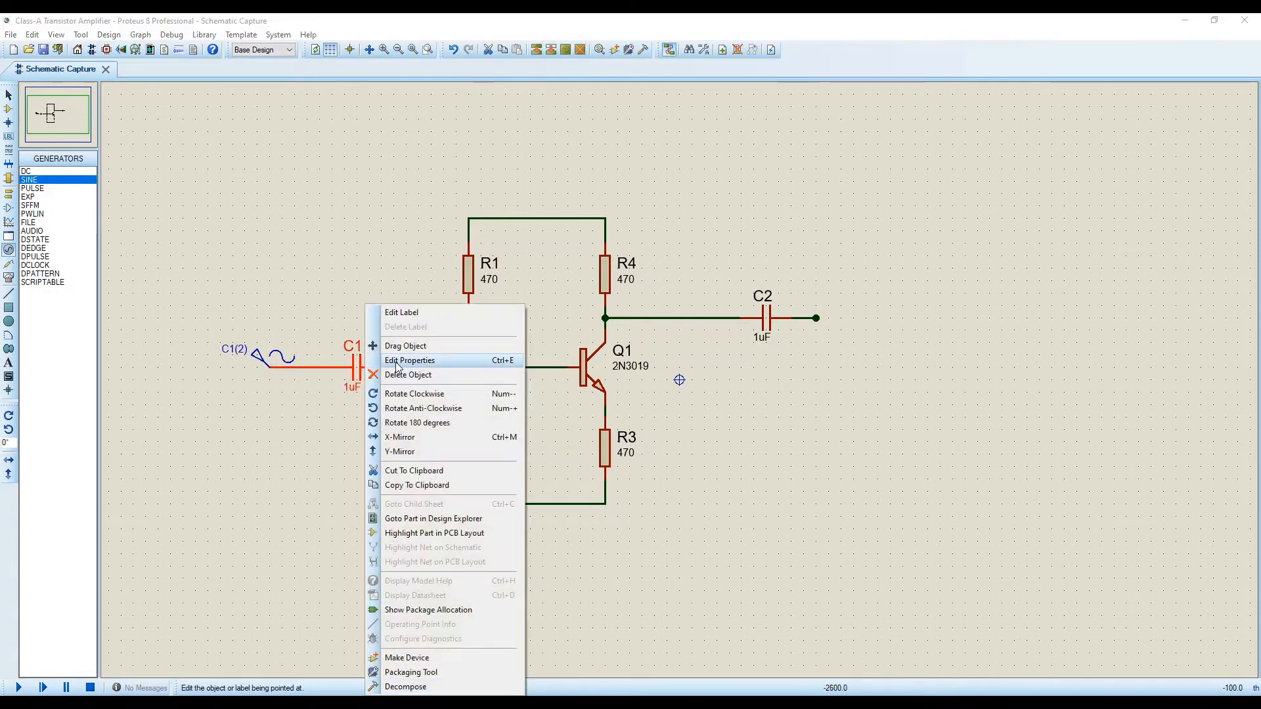
pyautogui.click(388, 360)
pyautogui.click(557, 277)
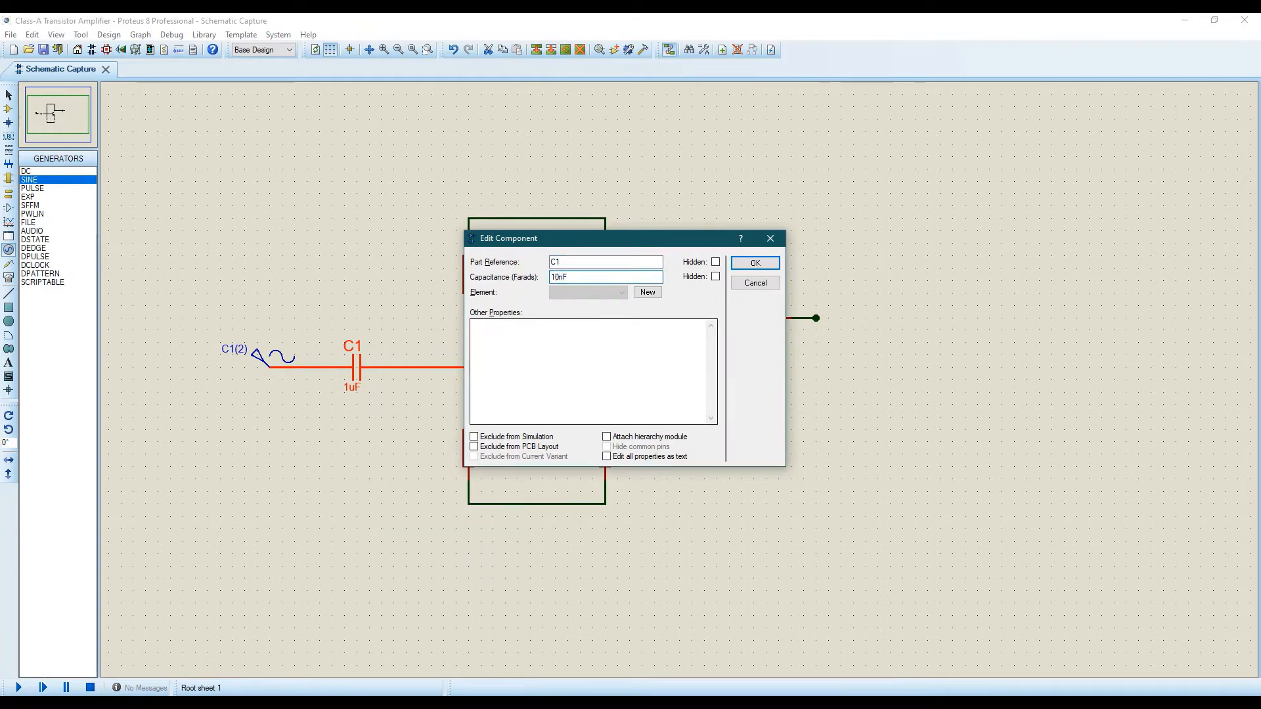
pyautogui.press('Return')
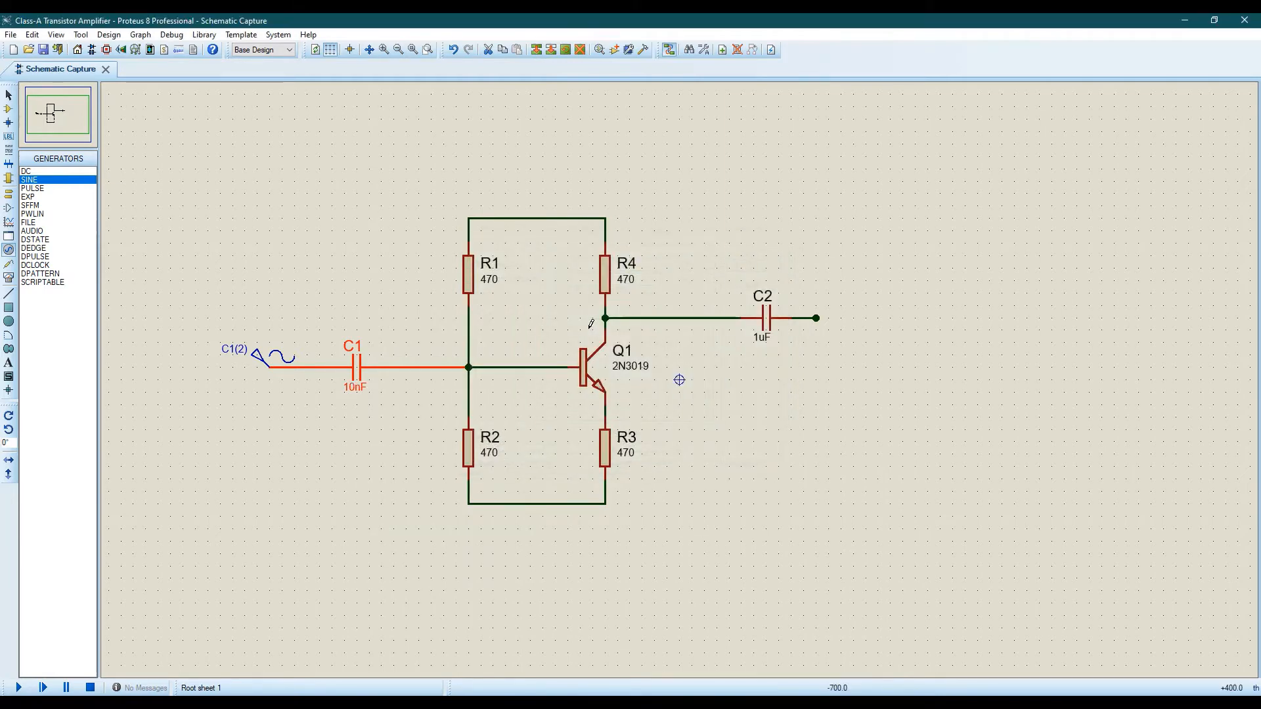
# Step: Set the resistance of R1 to 100k
pyautogui.rightClick(503, 280)
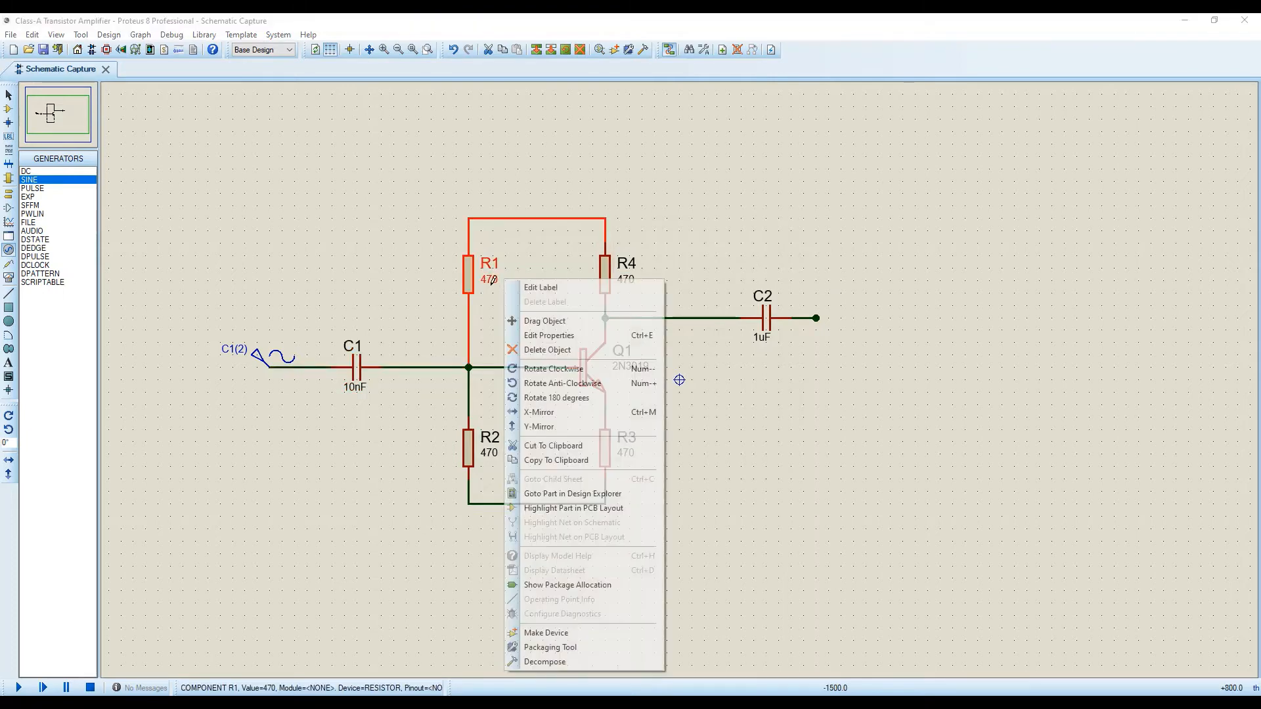
pyautogui.click(540, 337)
pyautogui.doubleClick(552, 278)
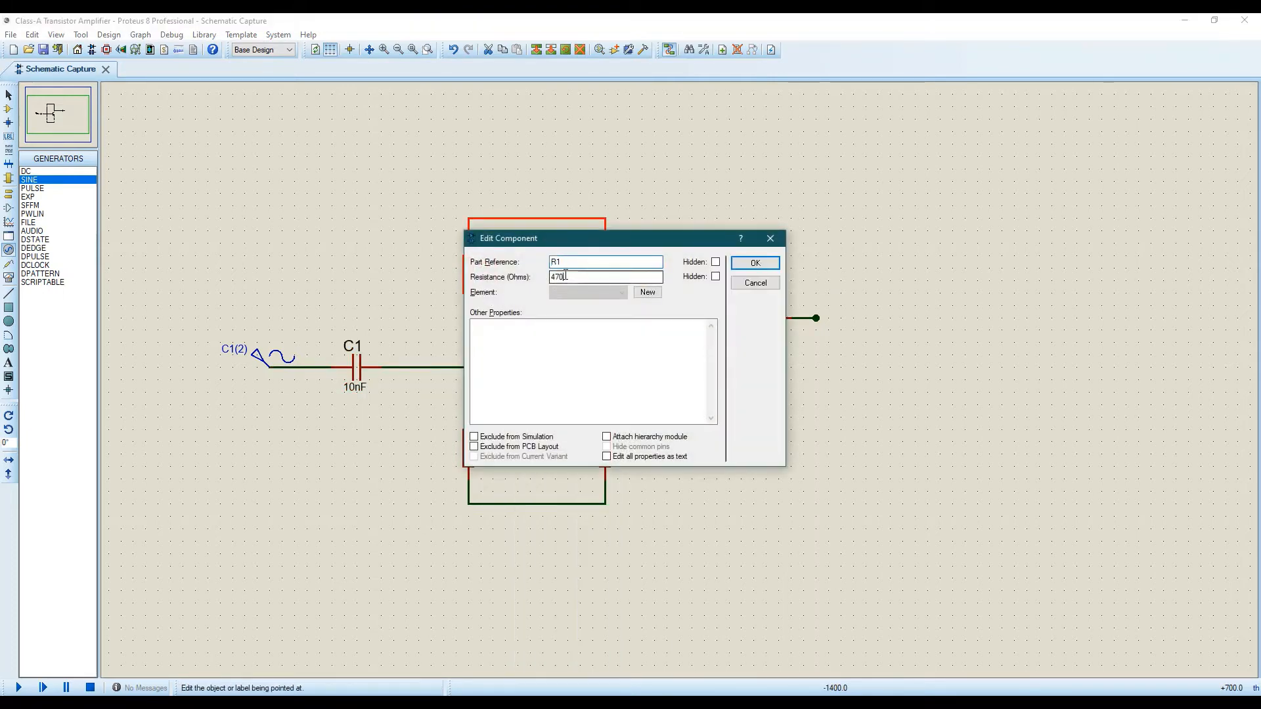
pyautogui.press('BackSpace')
pyautogui.write('1')
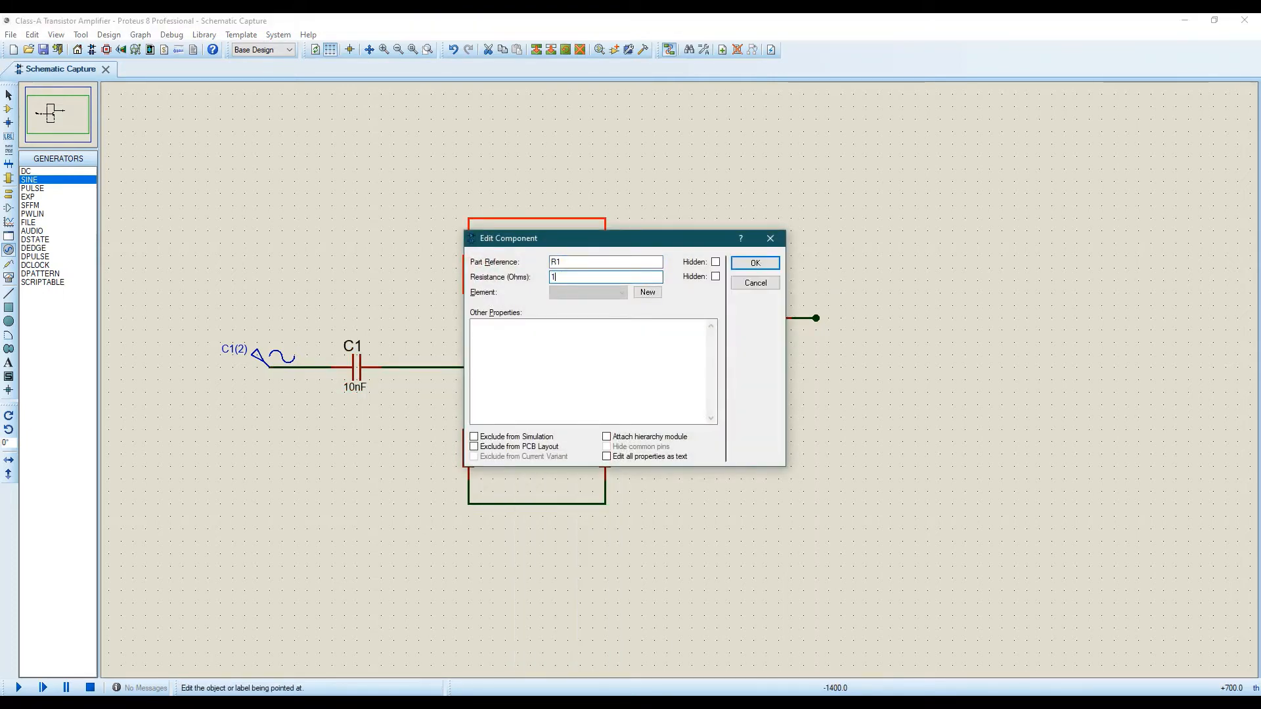
pyautogui.write('00k')
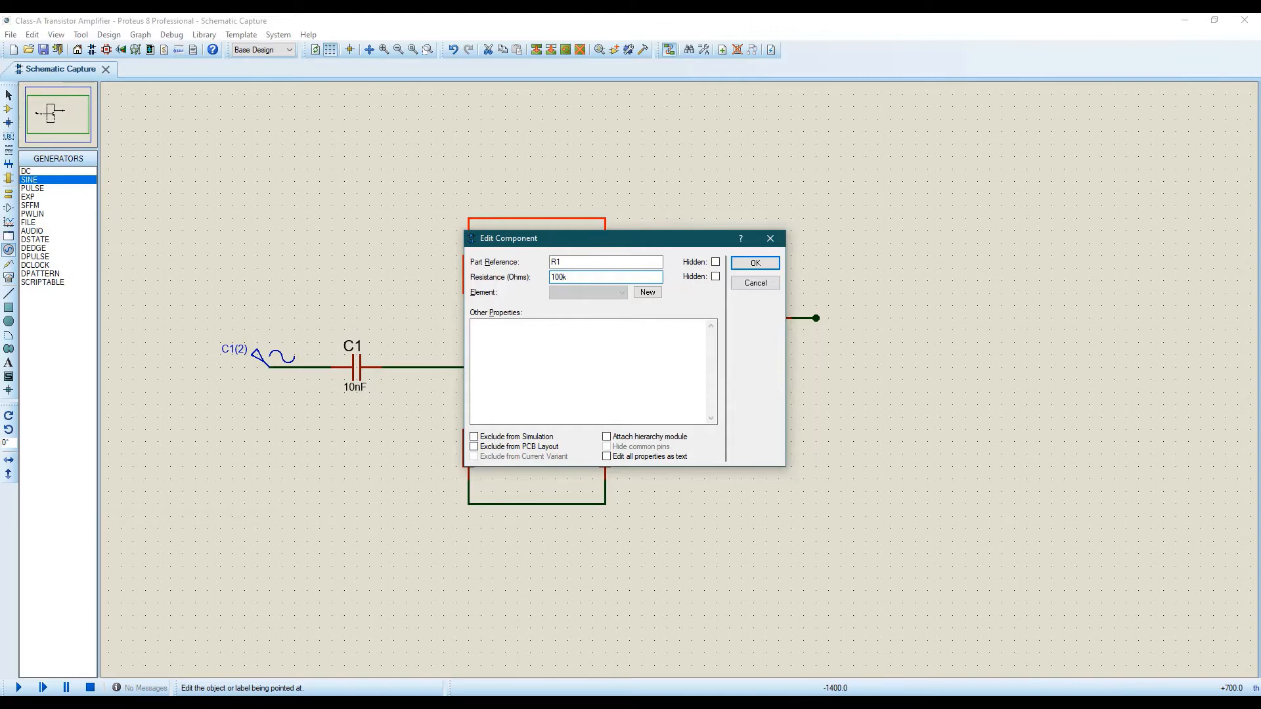
pyautogui.click(755, 263)
# Step: Set the resistance of R2 to 100k
pyautogui.rightClick(492, 466)
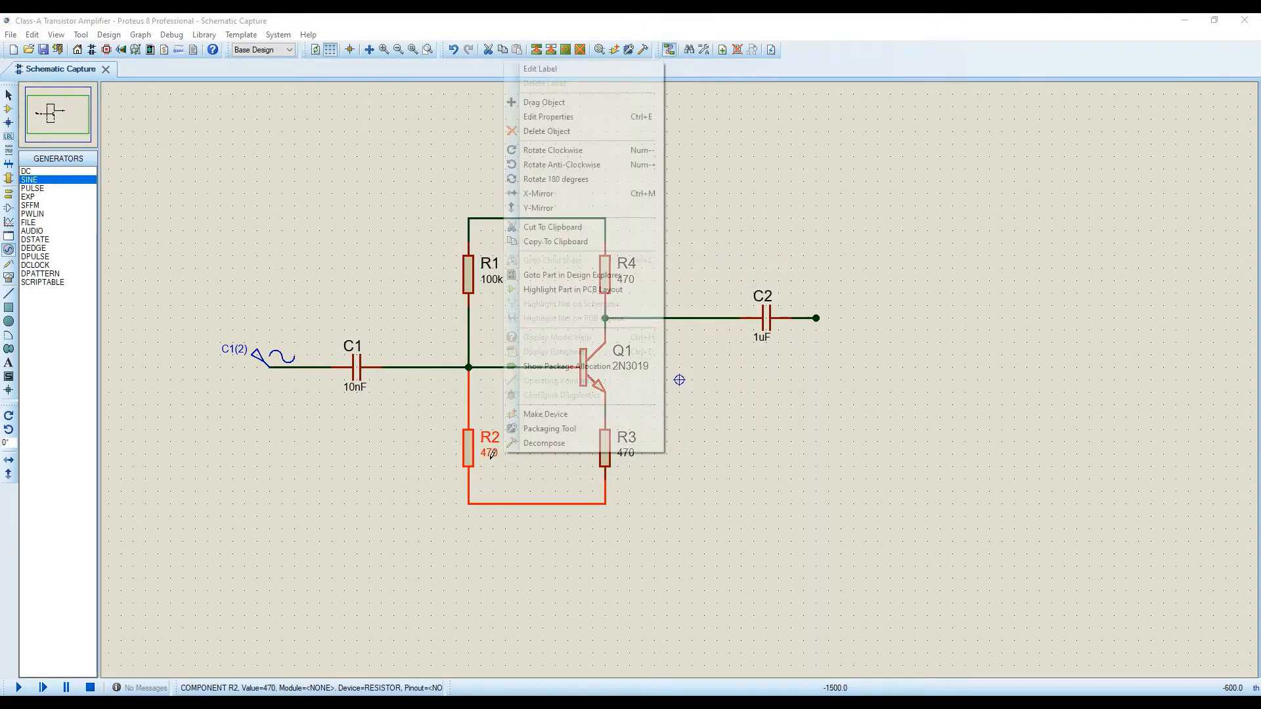
pyautogui.click(554, 117)
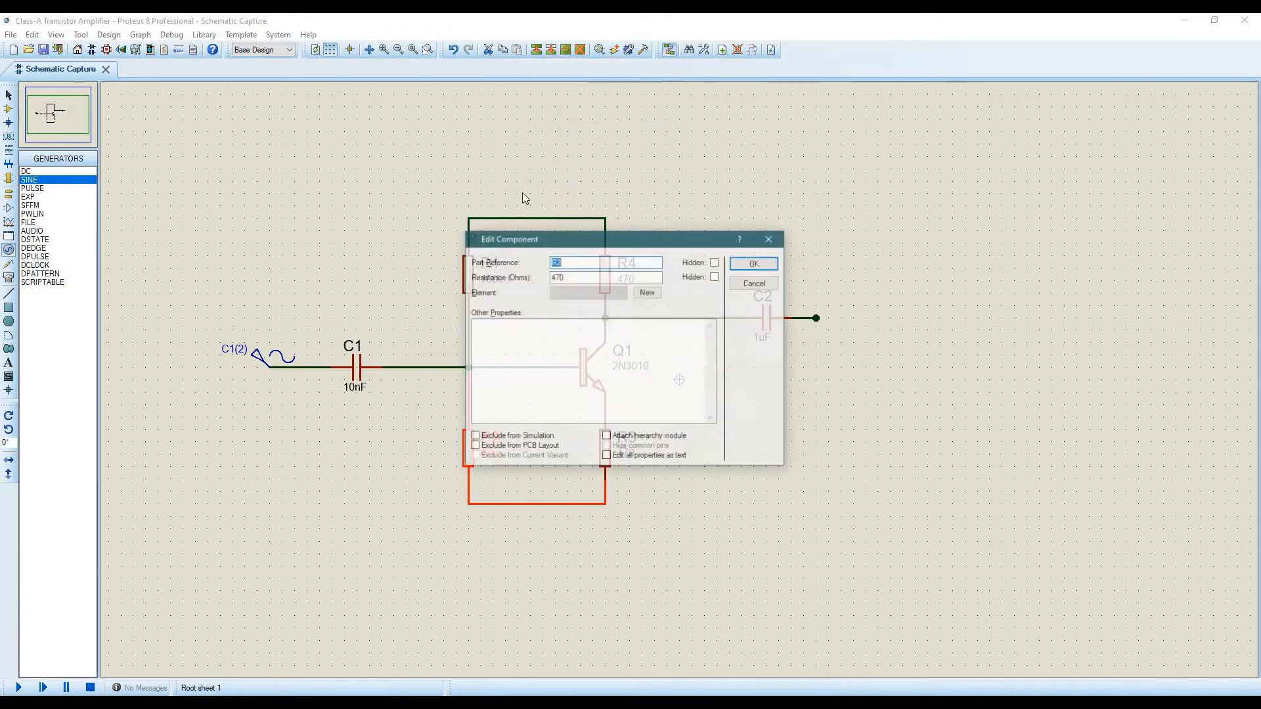
pyautogui.doubleClick(552, 277)
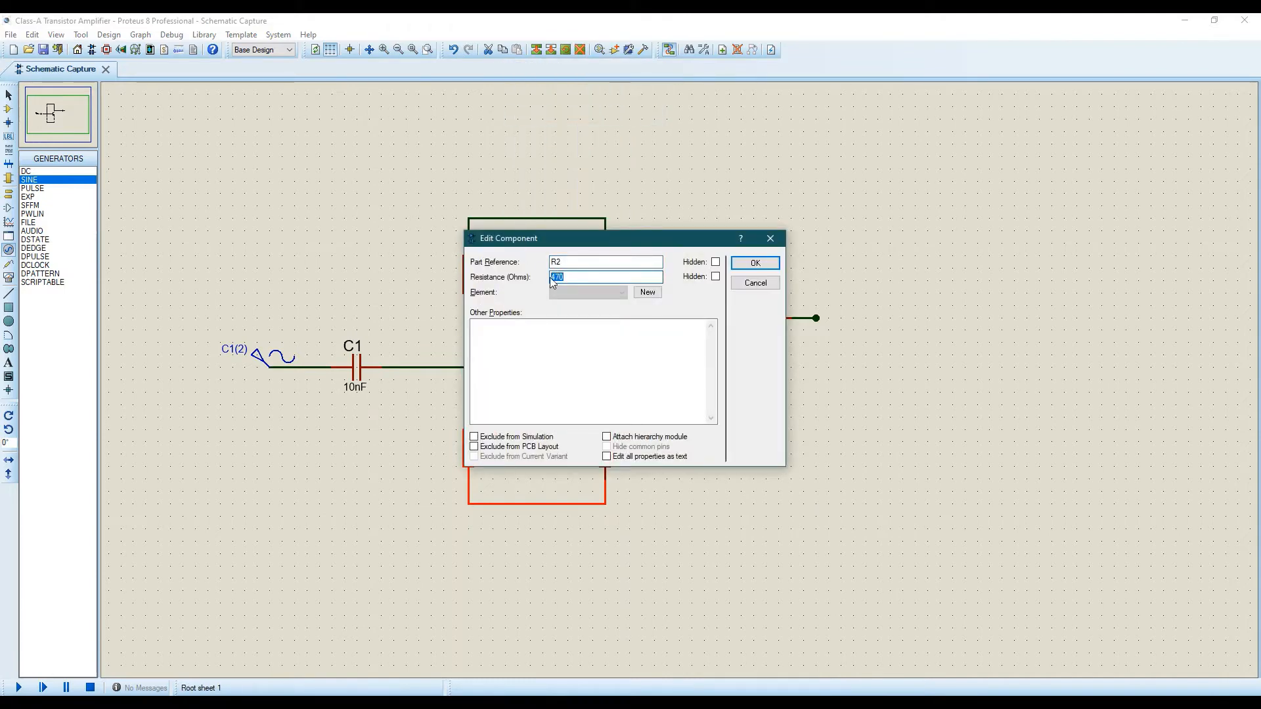
pyautogui.press('BackSpace')
pyautogui.write('100k')
pyautogui.press('Return')
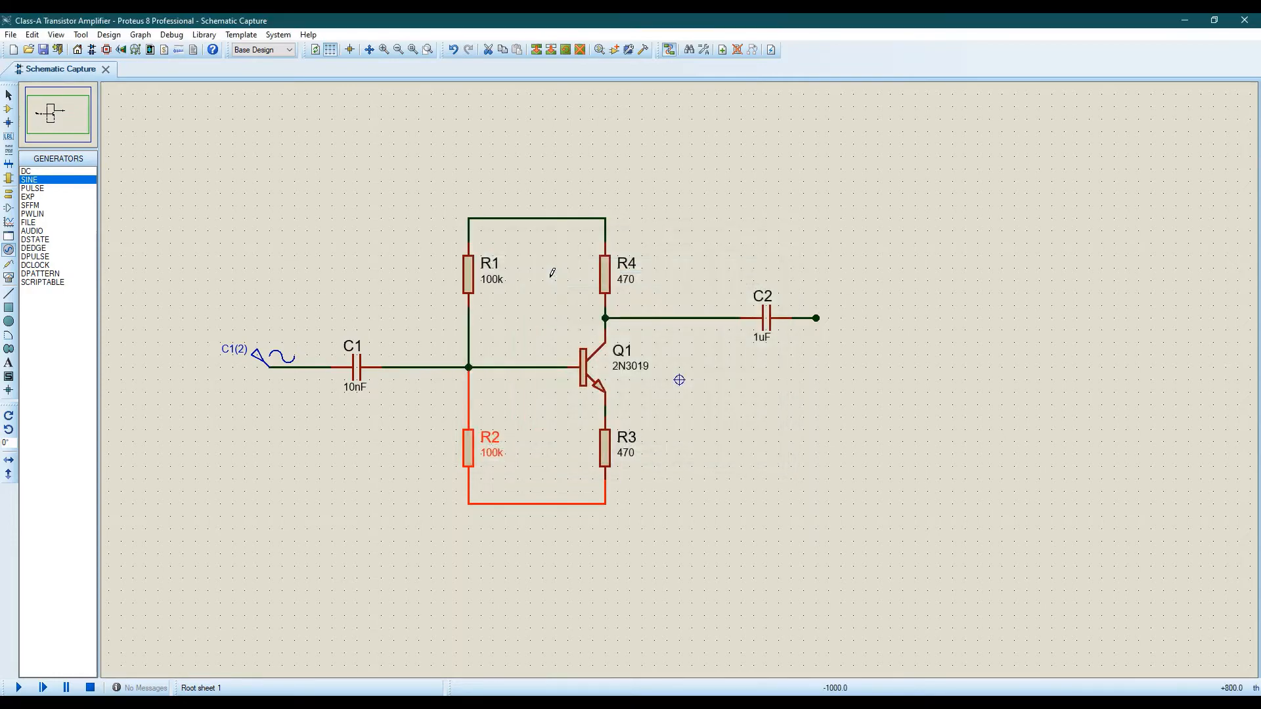
# Step: Set the resistance of R4 to 10k
pyautogui.rightClick(694, 204)
pyautogui.click(729, 245)
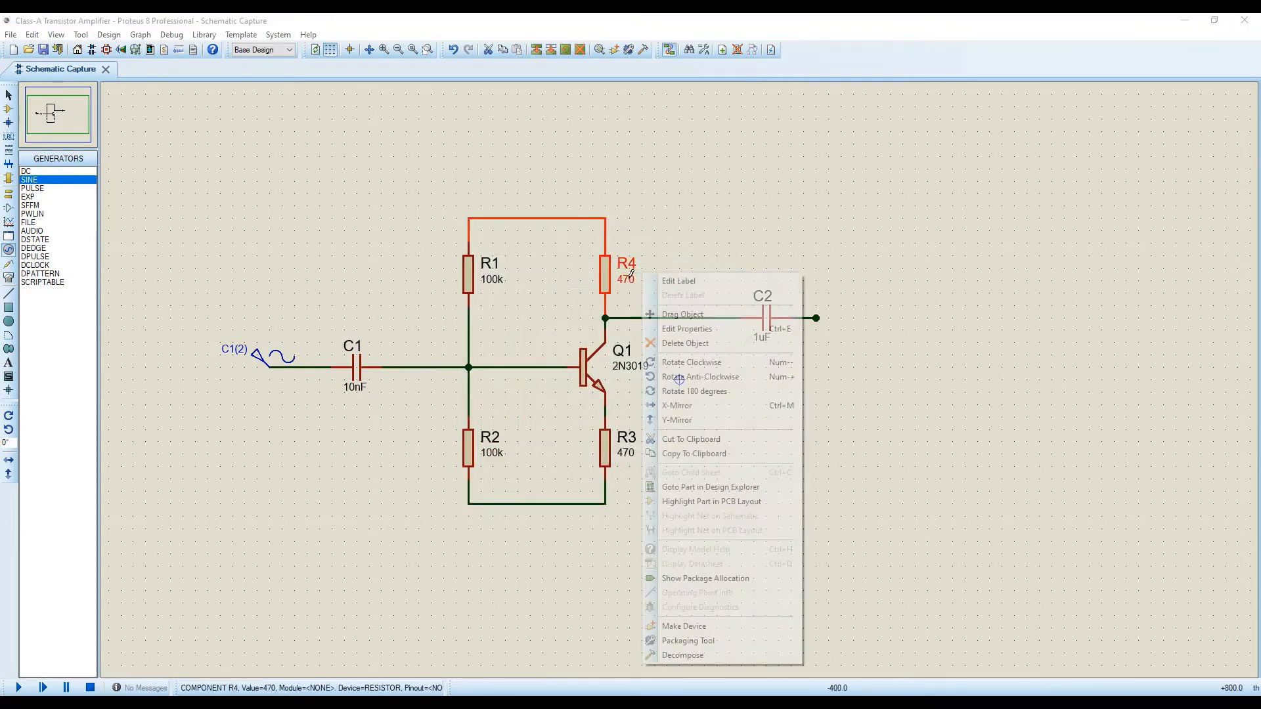
pyautogui.rightClick(641, 274)
pyautogui.click(687, 329)
pyautogui.click(595, 274)
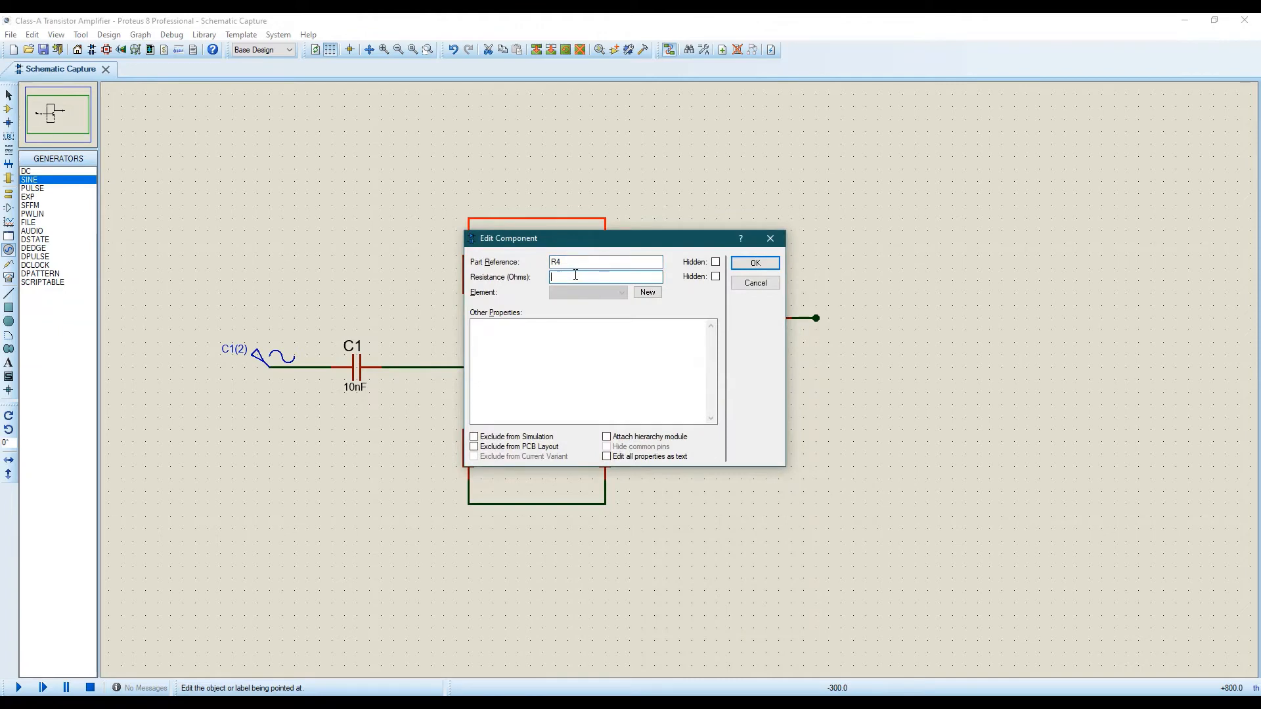
pyautogui.write('10k')
pyautogui.press('Return')
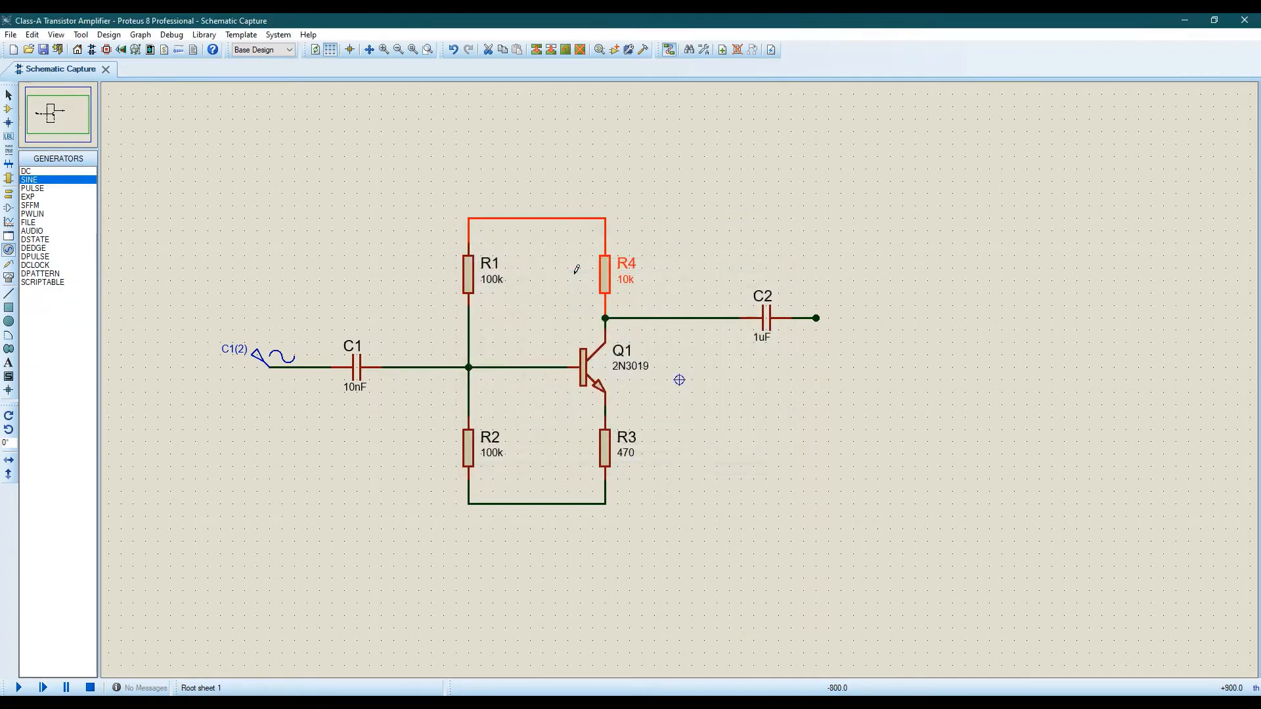
# Step: Set the resistance of R3 to 1k
pyautogui.rightClick(634, 452)
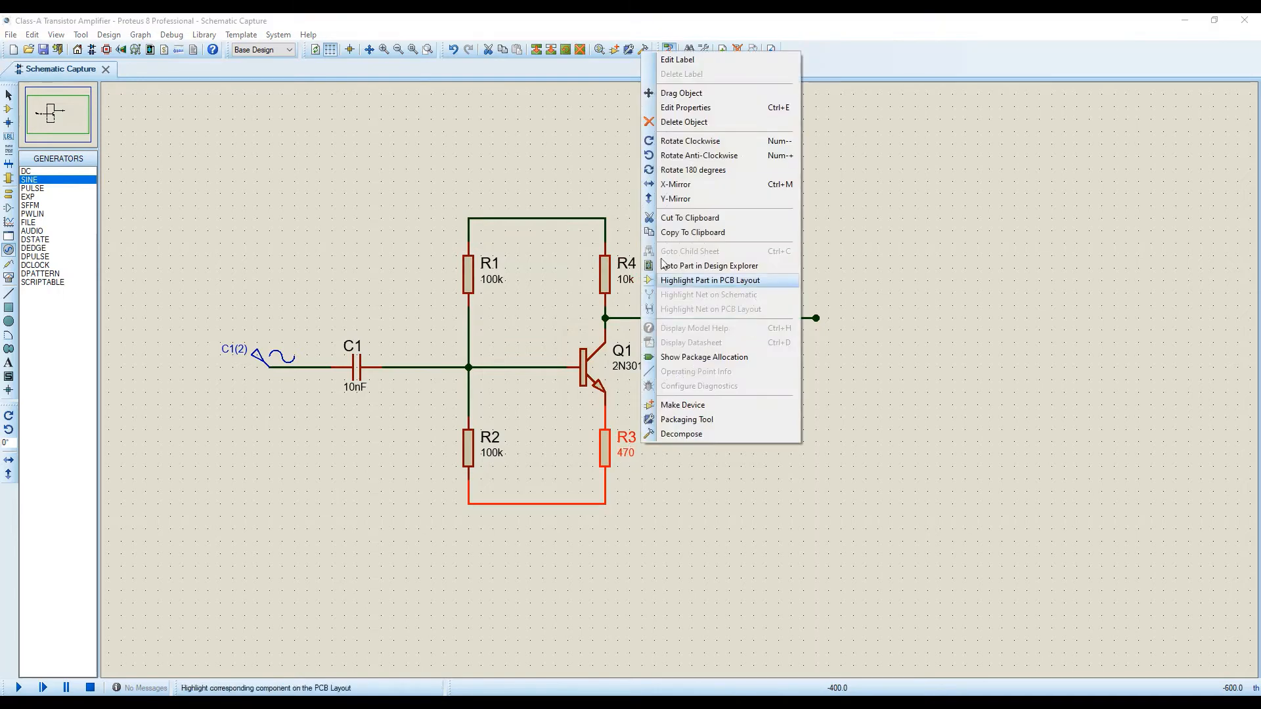
pyautogui.click(686, 108)
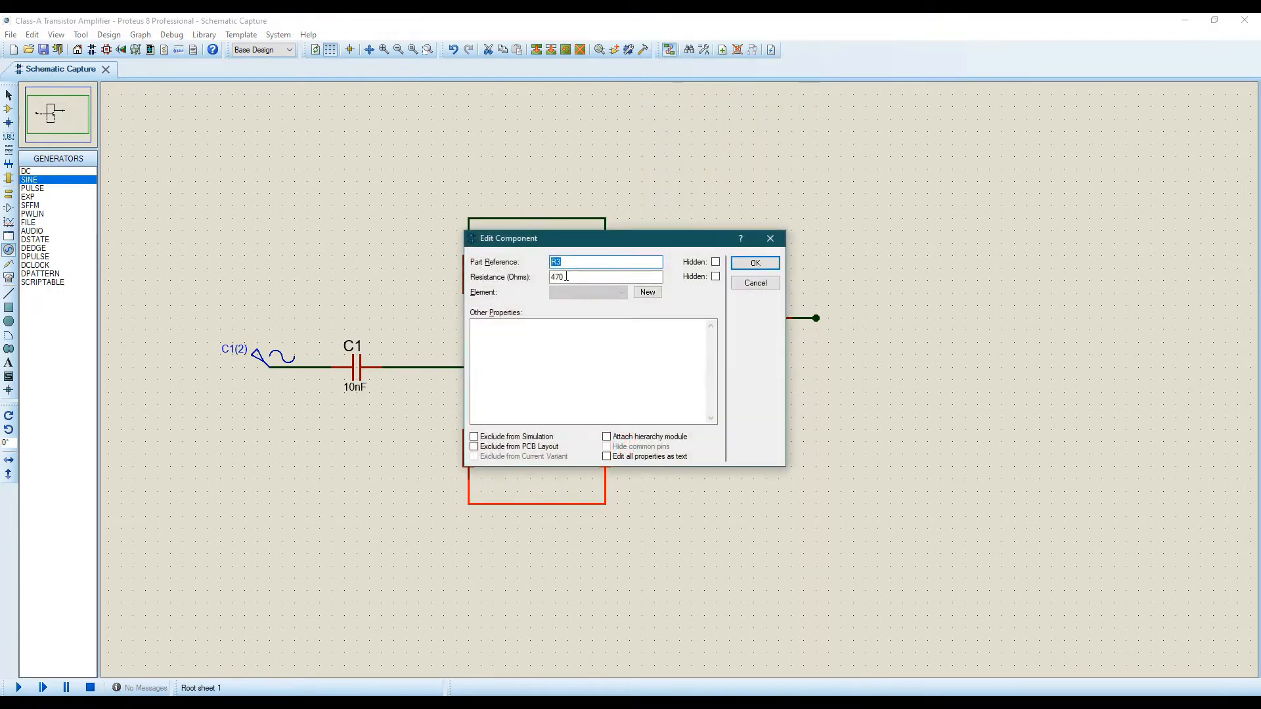
pyautogui.moveTo(566, 277); pyautogui.dragTo(552, 279)
pyautogui.write('1')
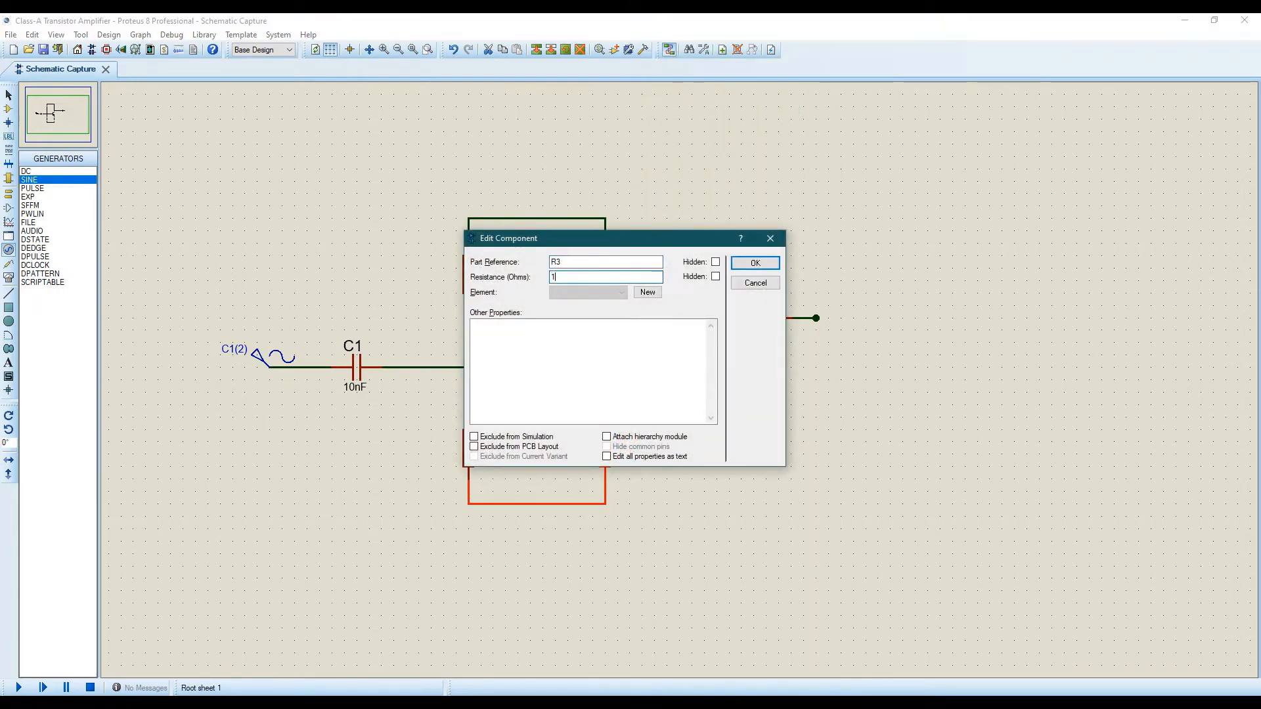
pyautogui.write('k')
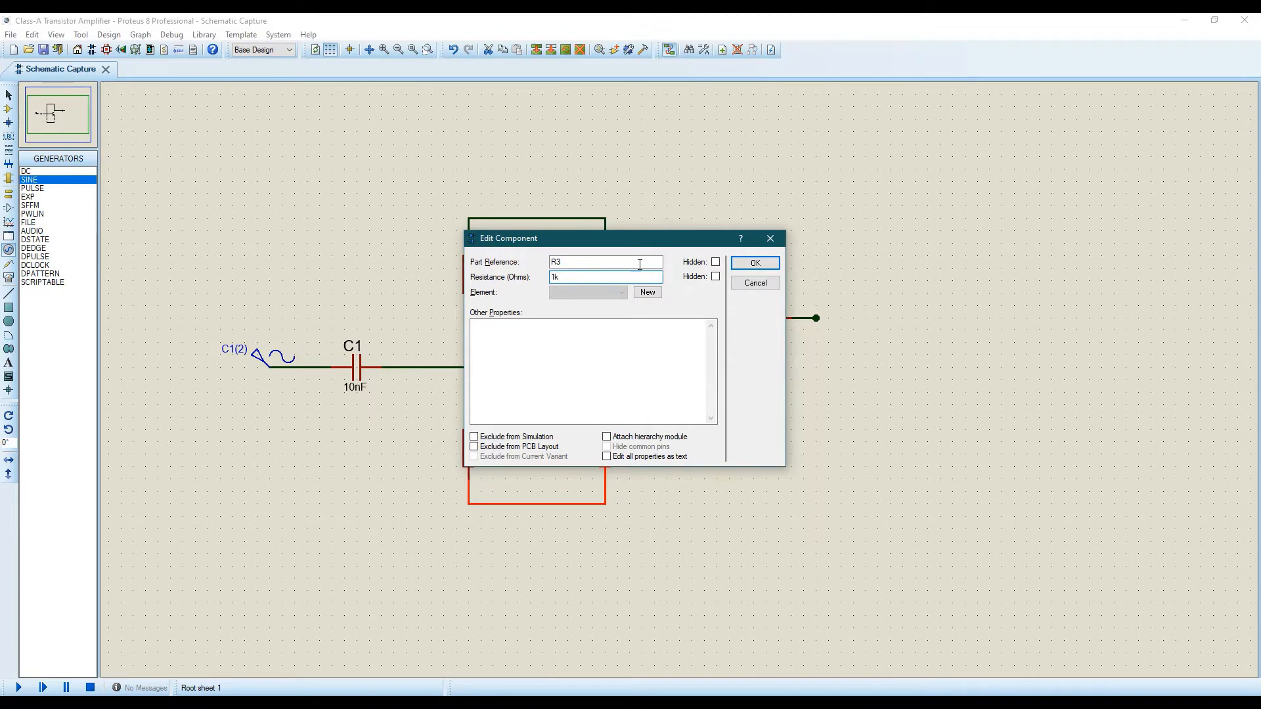
pyautogui.click(756, 264)
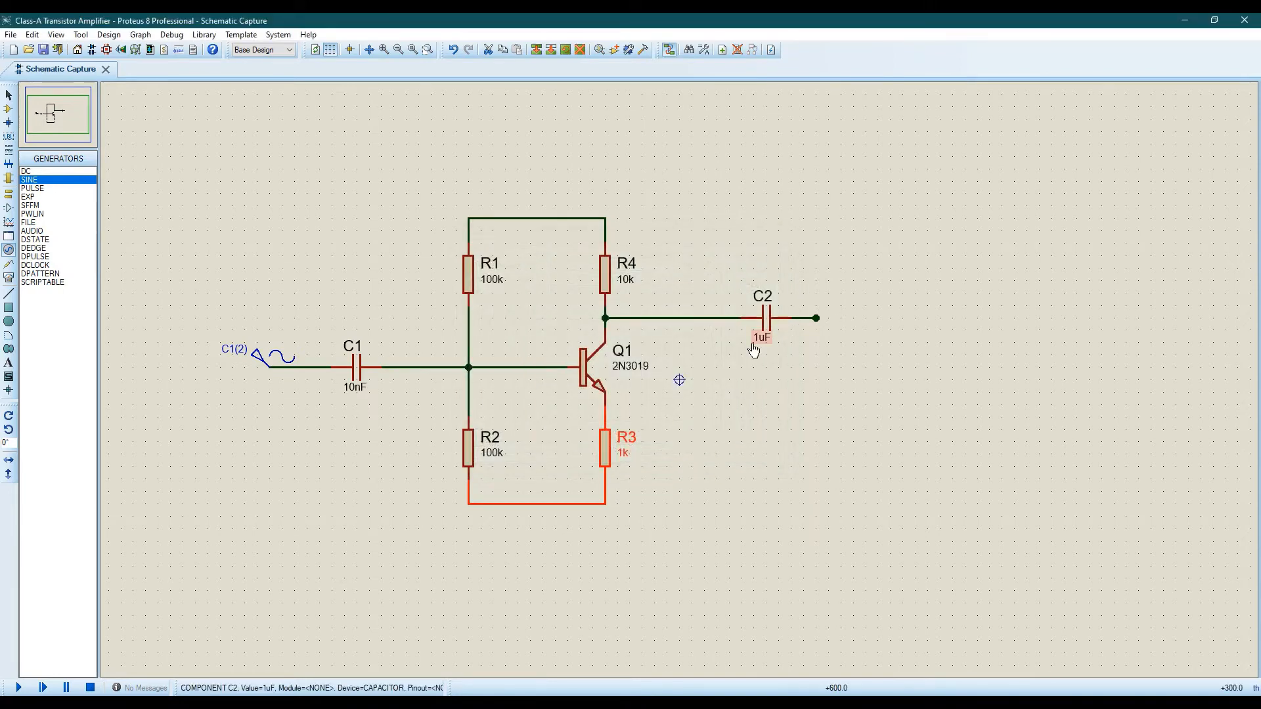
# Step: Set the capacitance of C2 to 10nF
pyautogui.rightClick(765, 307)
pyautogui.click(816, 361)
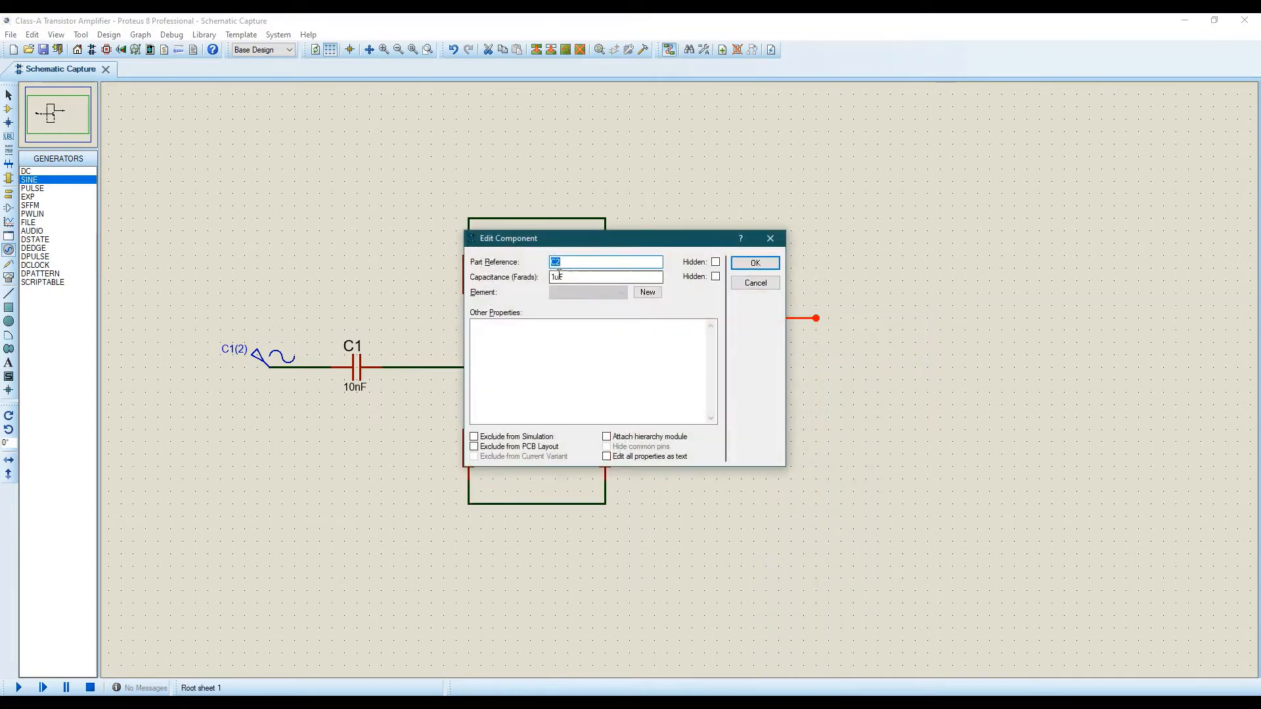
pyautogui.moveTo(556, 278); pyautogui.dragTo(588, 311)
pyautogui.press('BackSpace')
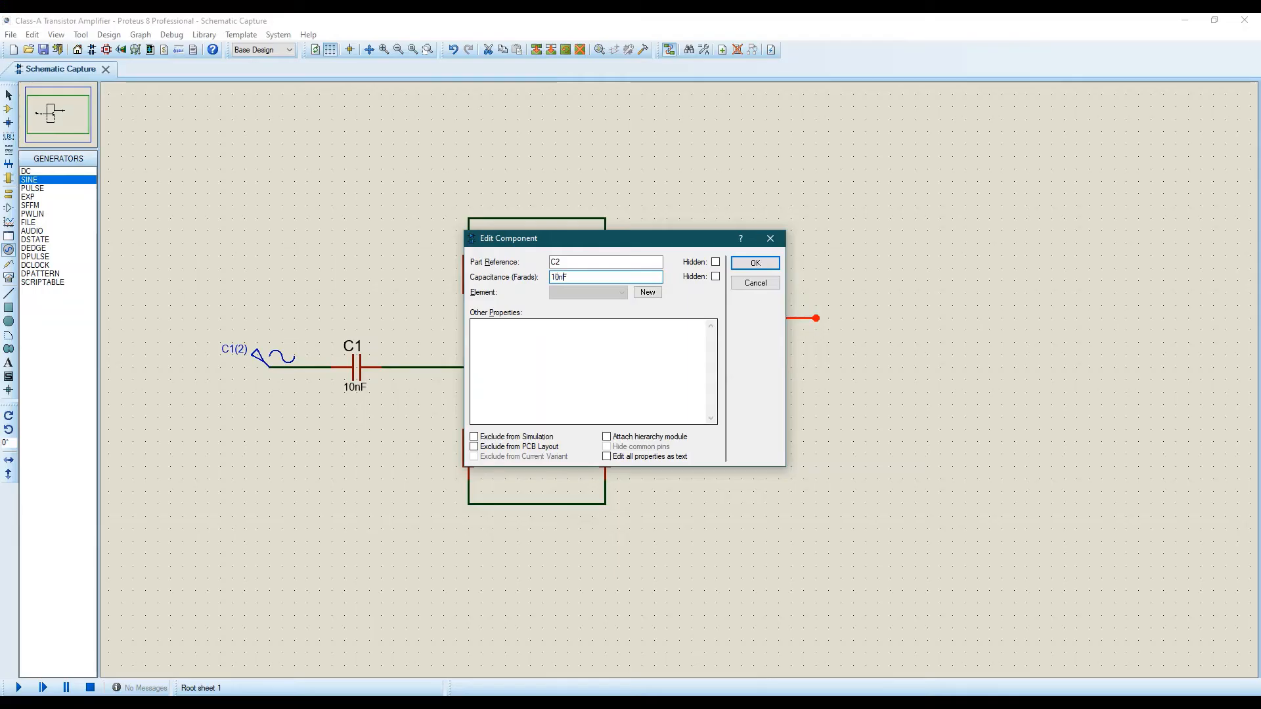
pyautogui.press('Return')
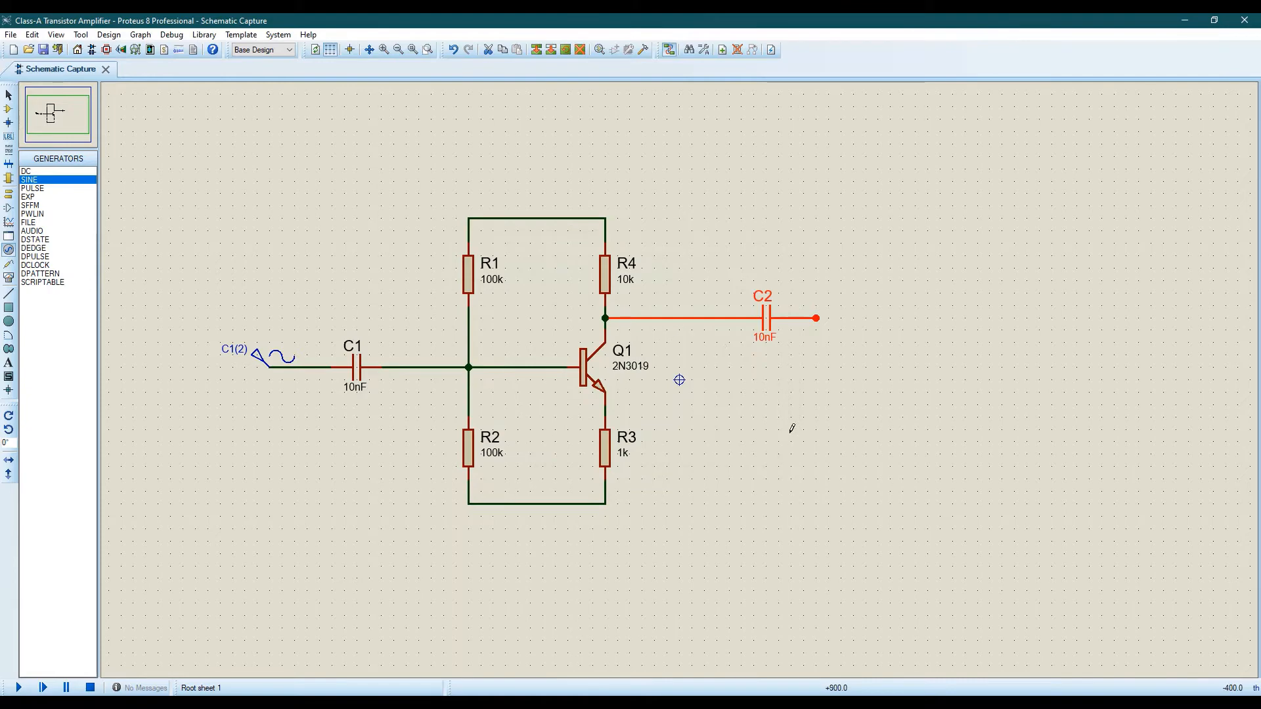
# Step: Place a DC generator above the amplifier and wire it to the top rail joining R1 and R4
pyautogui.click(555, 171)
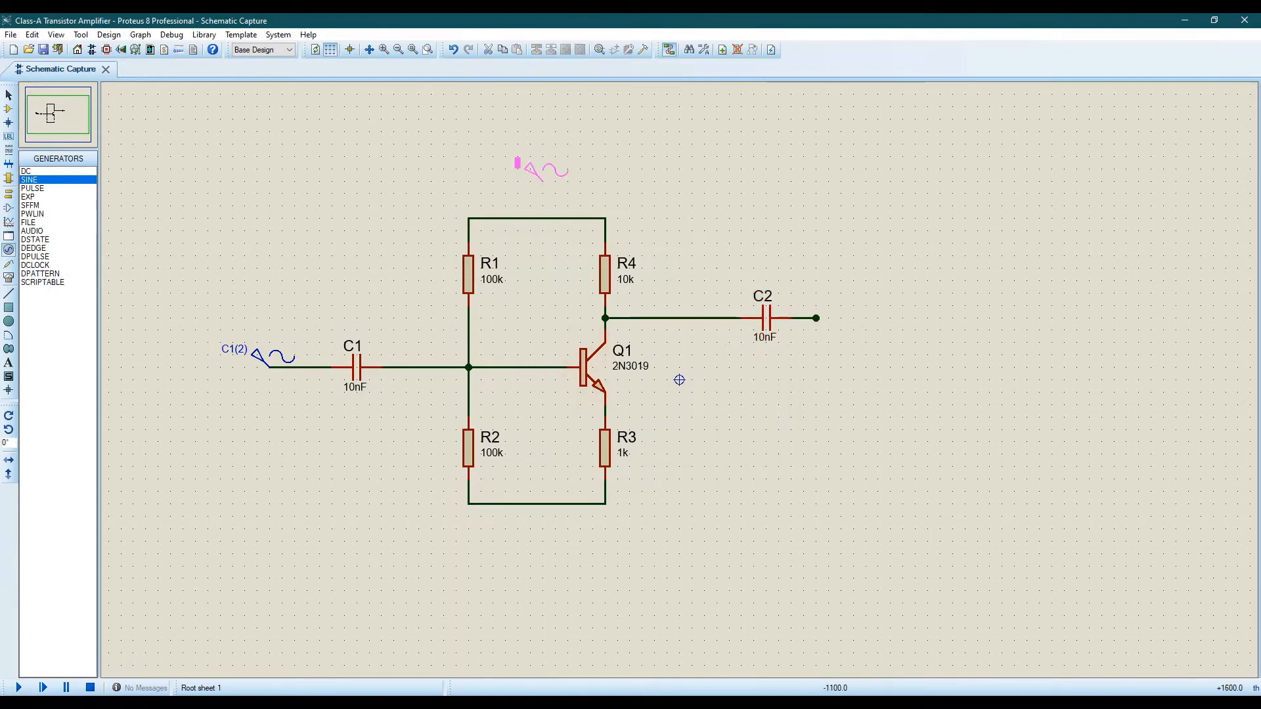
pyautogui.click(45, 171)
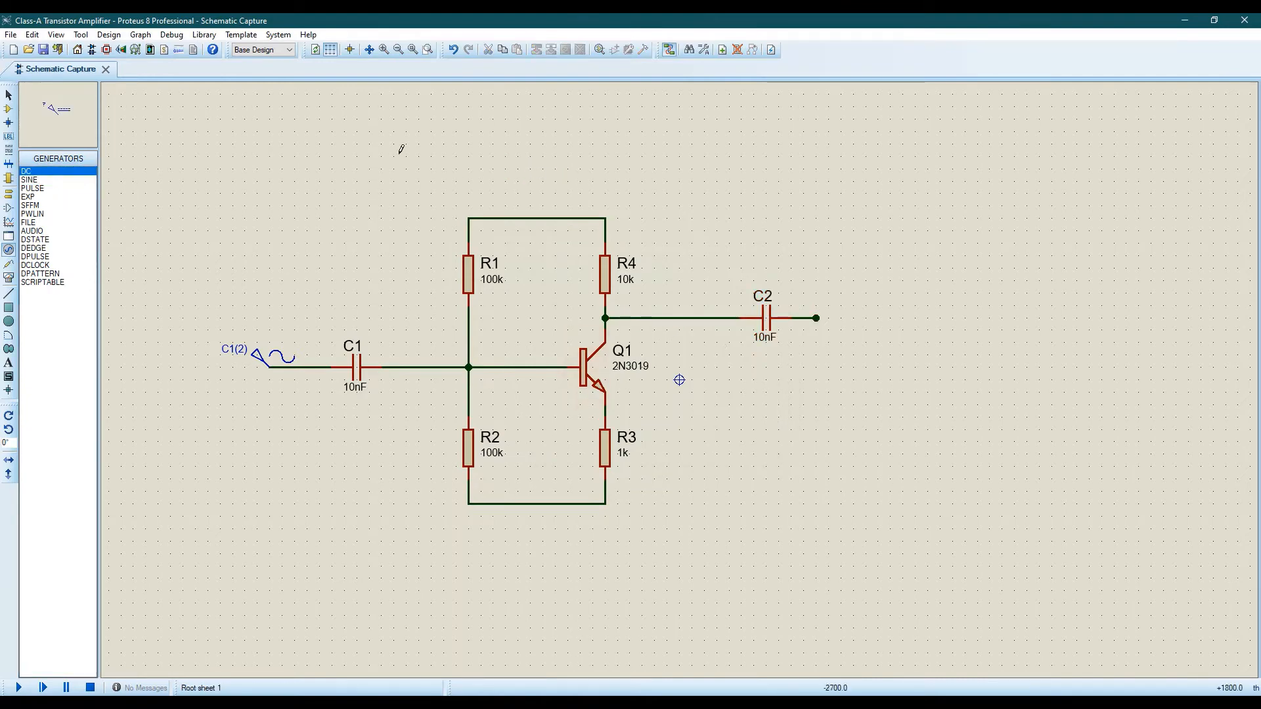
pyautogui.click(529, 172)
pyautogui.click(532, 189)
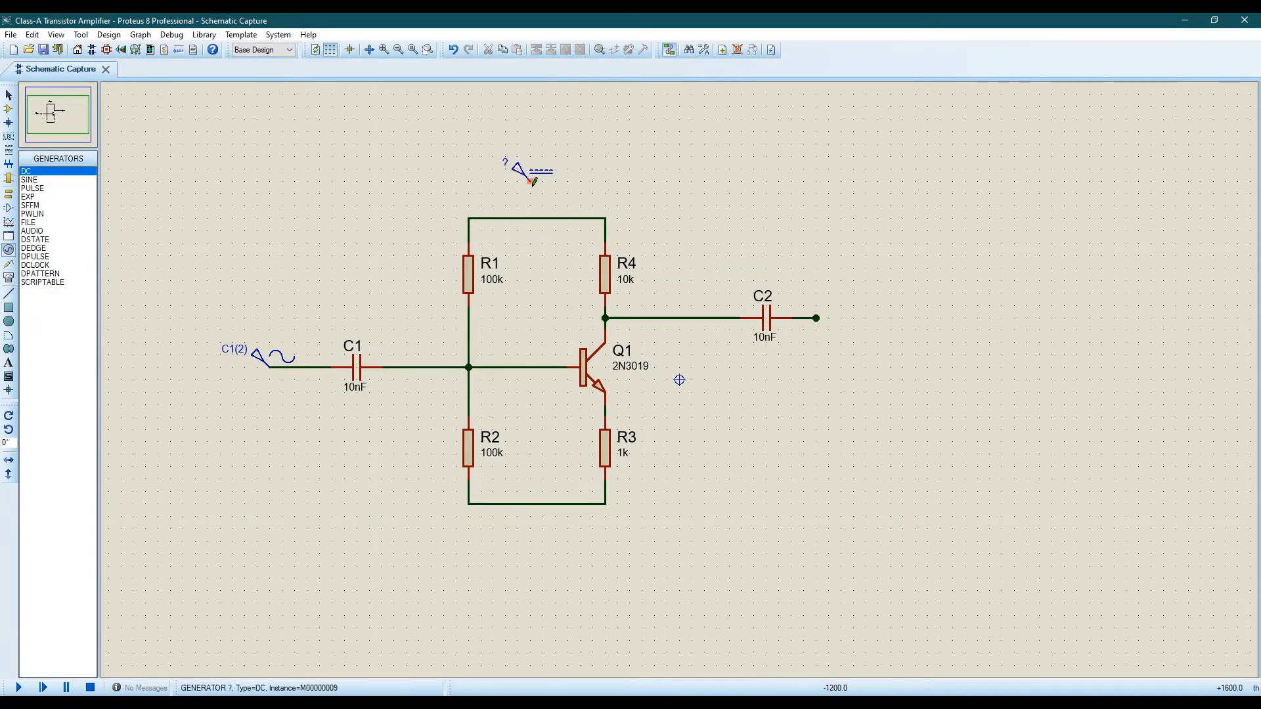
pyautogui.click(533, 191)
pyautogui.click(530, 218)
# Step: Set the DC generator's voltage to 12v
pyautogui.rightClick(533, 168)
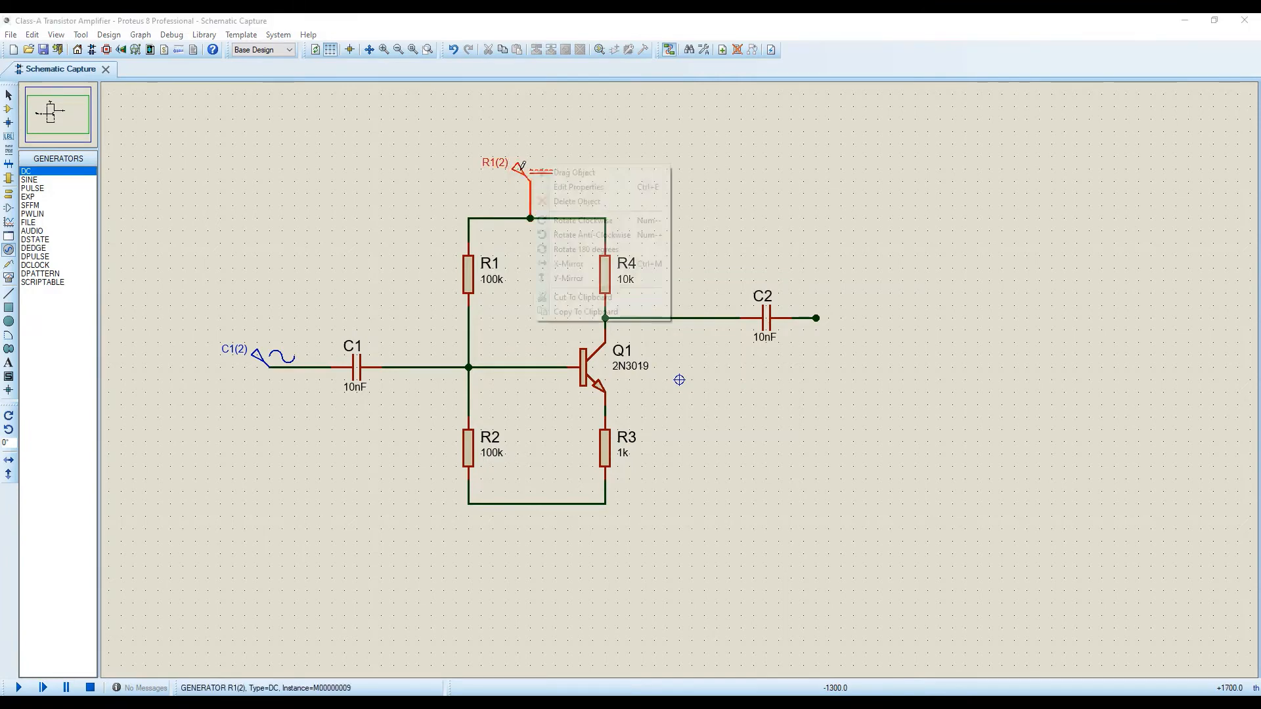
pyautogui.click(558, 188)
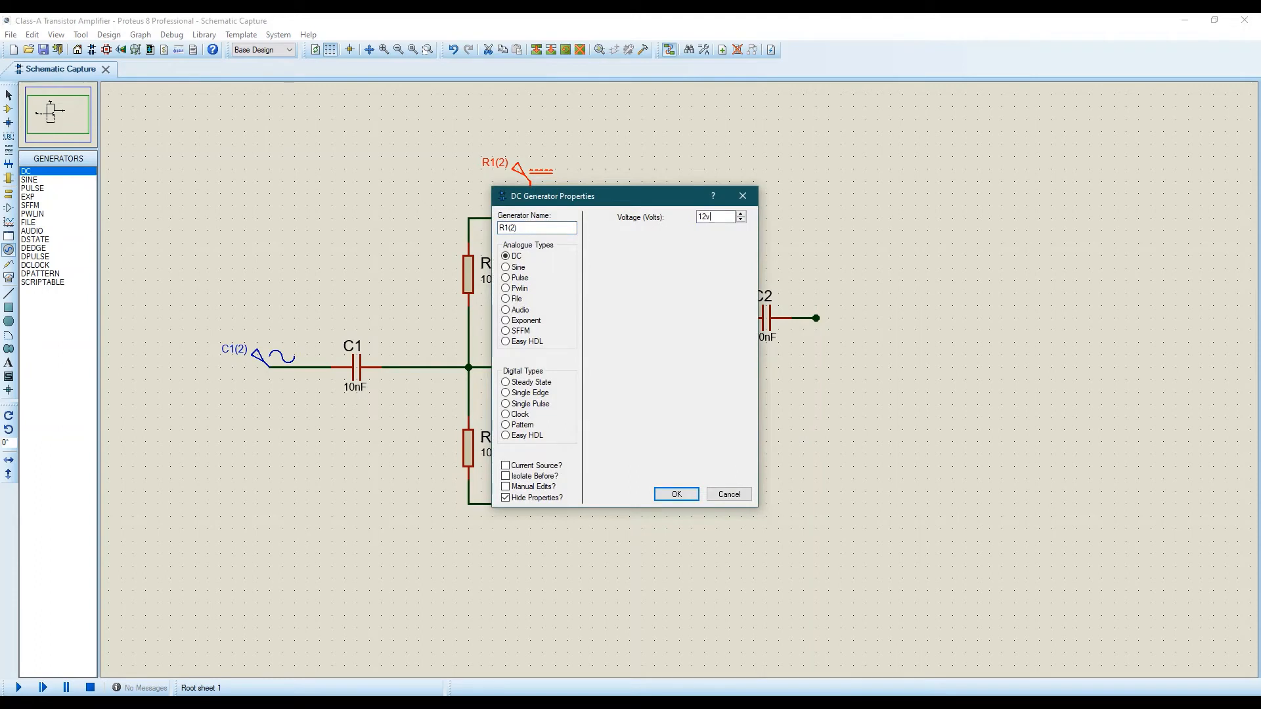
pyautogui.press('Return')
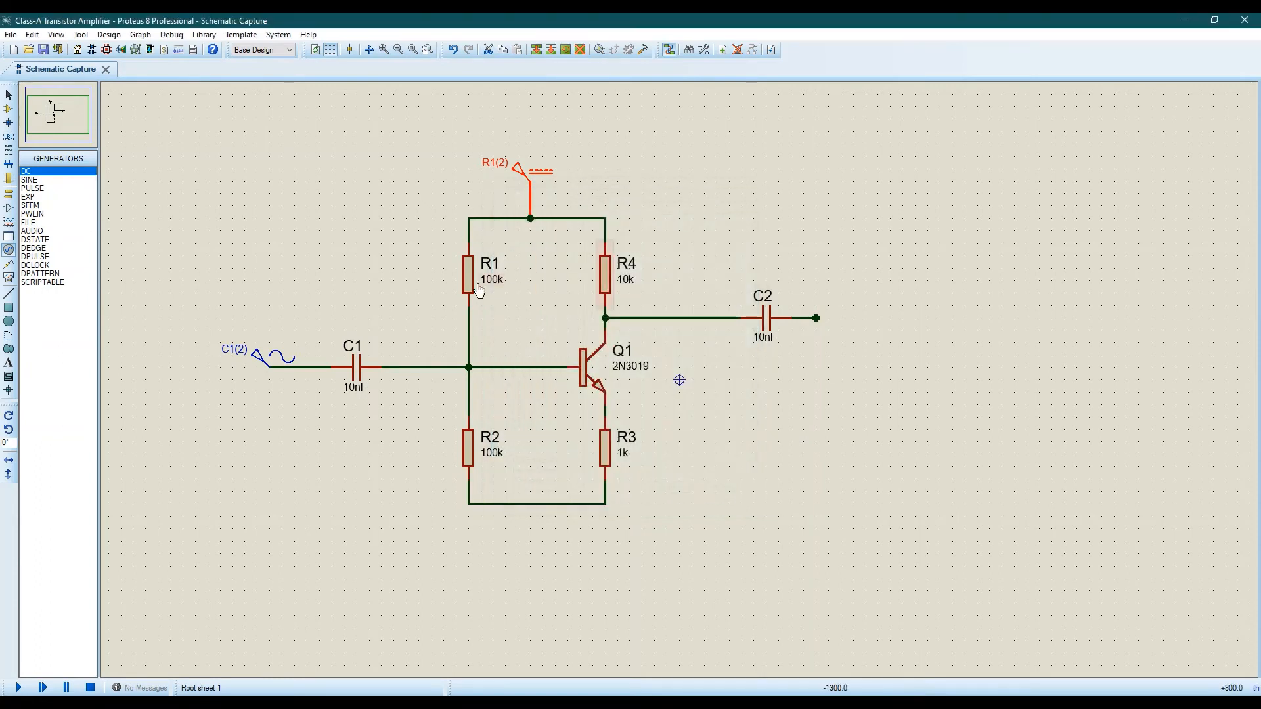
# Step: Place a ground terminal on the bottom rail between R2 and R3
pyautogui.click(11, 195)
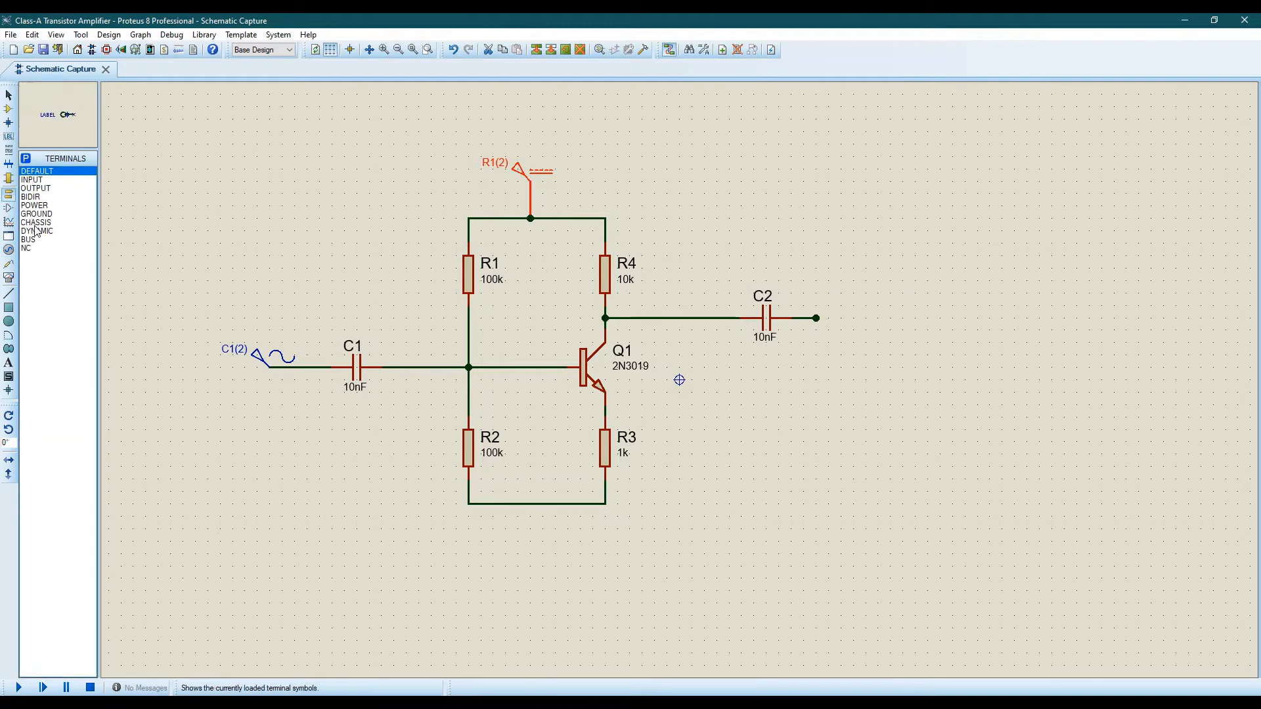
pyautogui.click(34, 214)
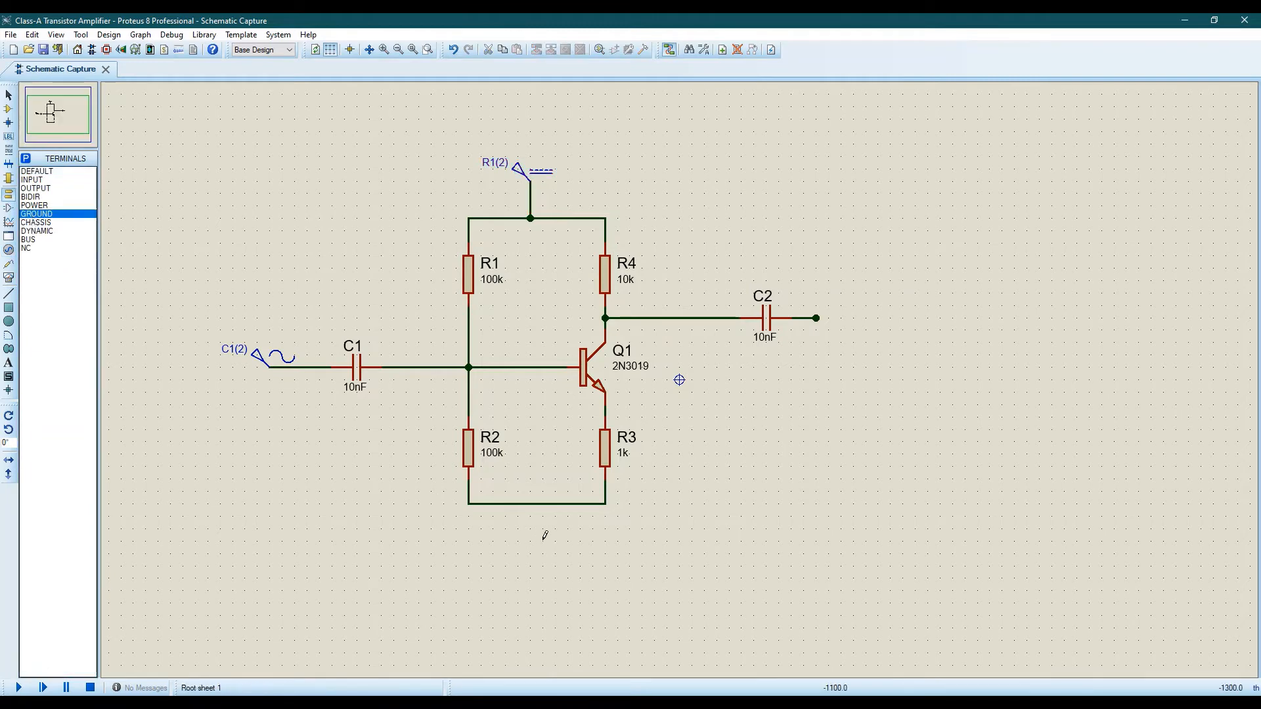
pyautogui.click(542, 505)
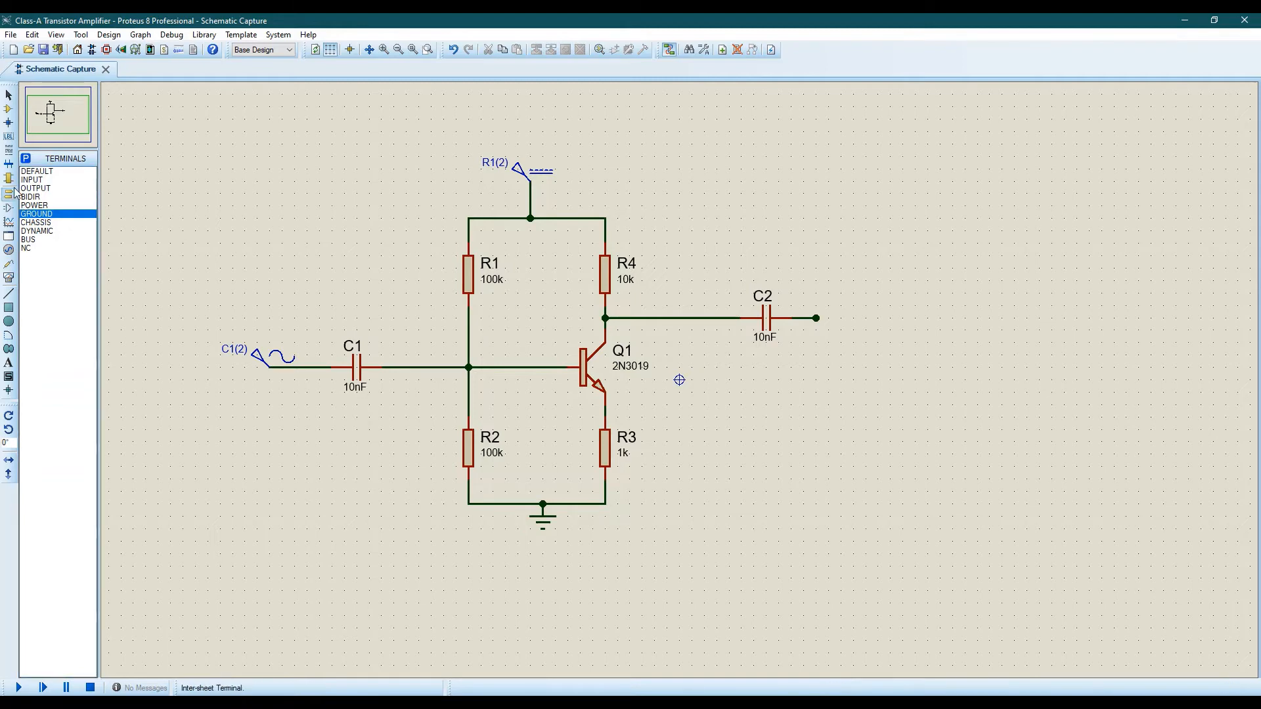
# Step: Place an oscilloscope to the upper right of the amplifier circuit
pyautogui.click(10, 276)
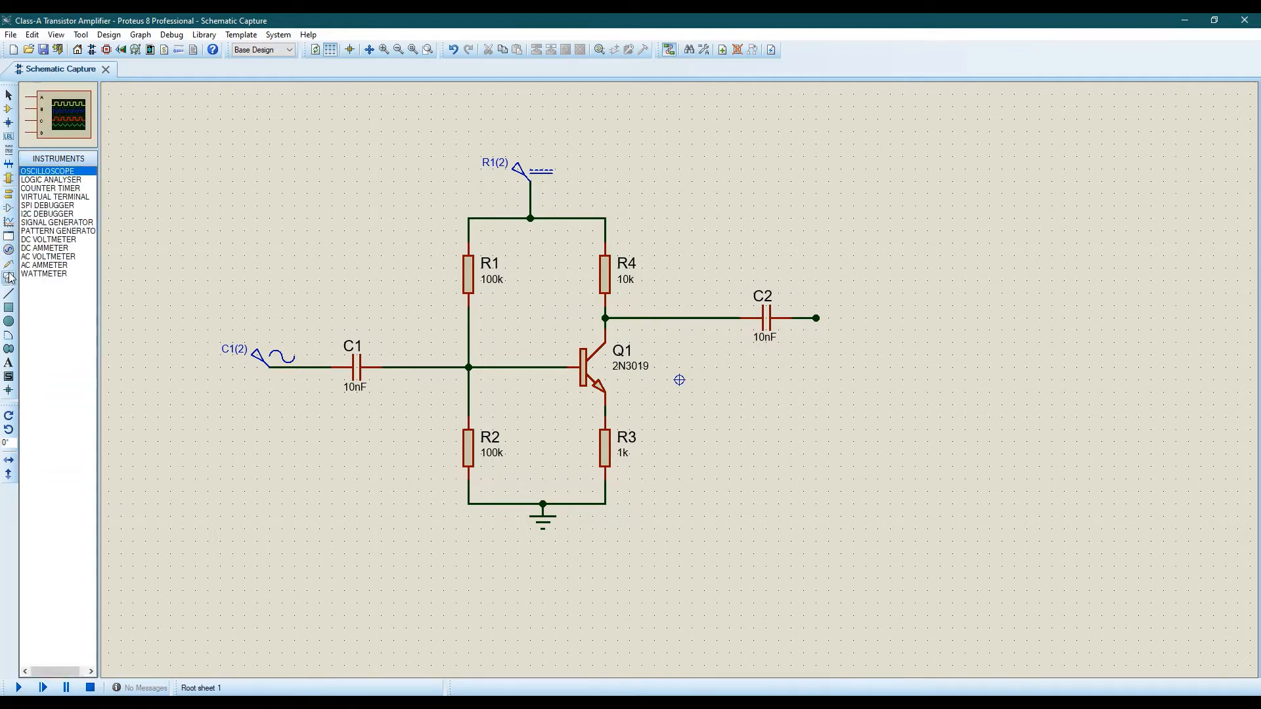
pyautogui.click(62, 172)
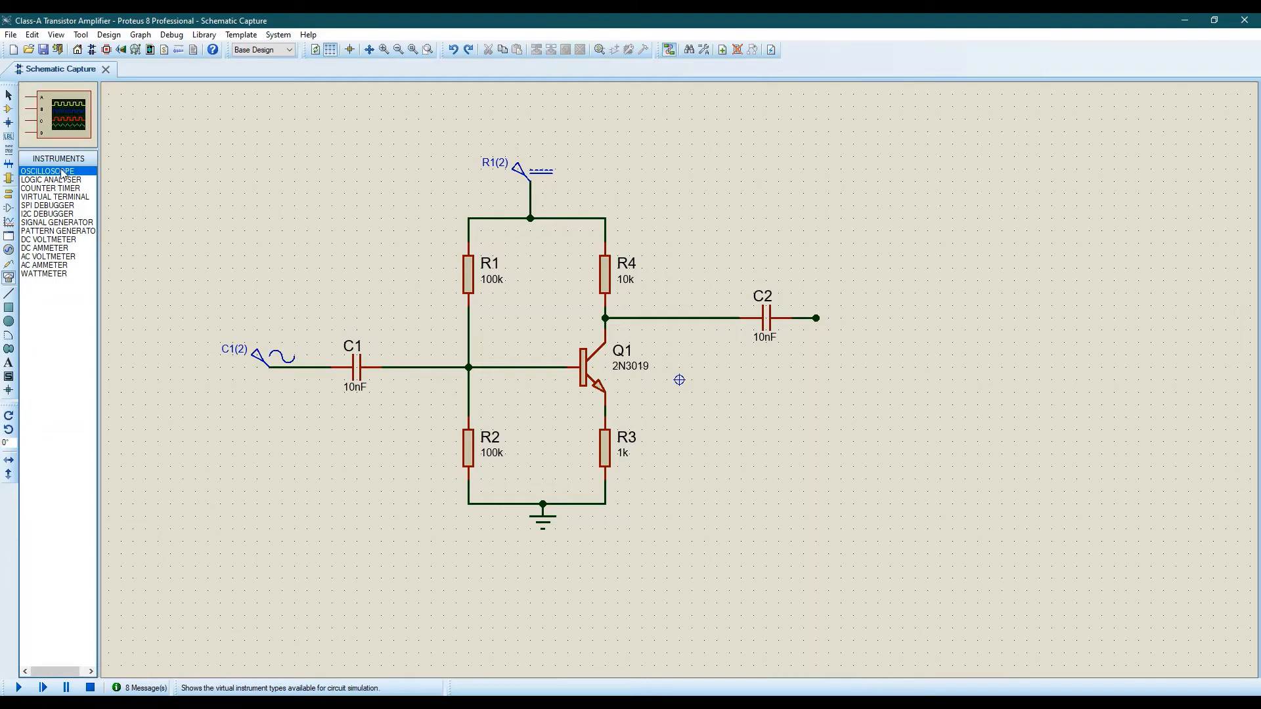
pyautogui.click(840, 255)
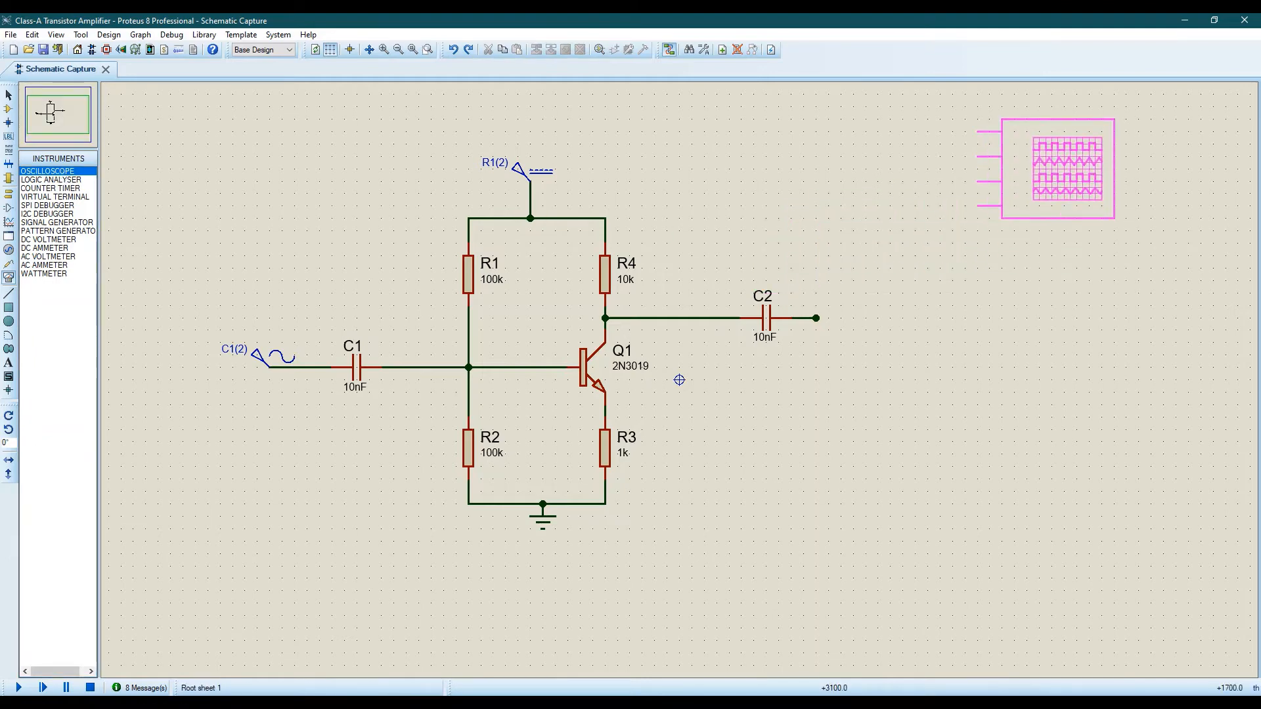
pyautogui.click(1045, 169)
# Step: Wire the free end of C2 to the ground rail at the lower end of R3
pyautogui.click(816, 316)
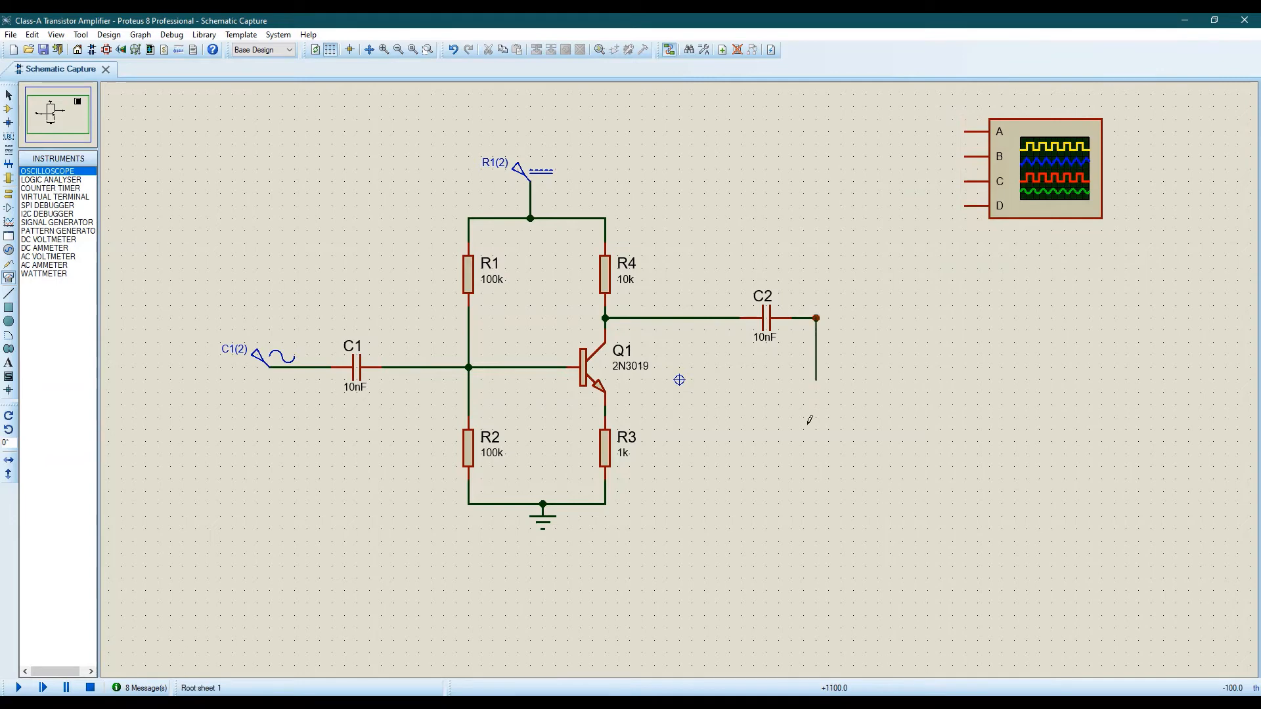
pyautogui.click(605, 503)
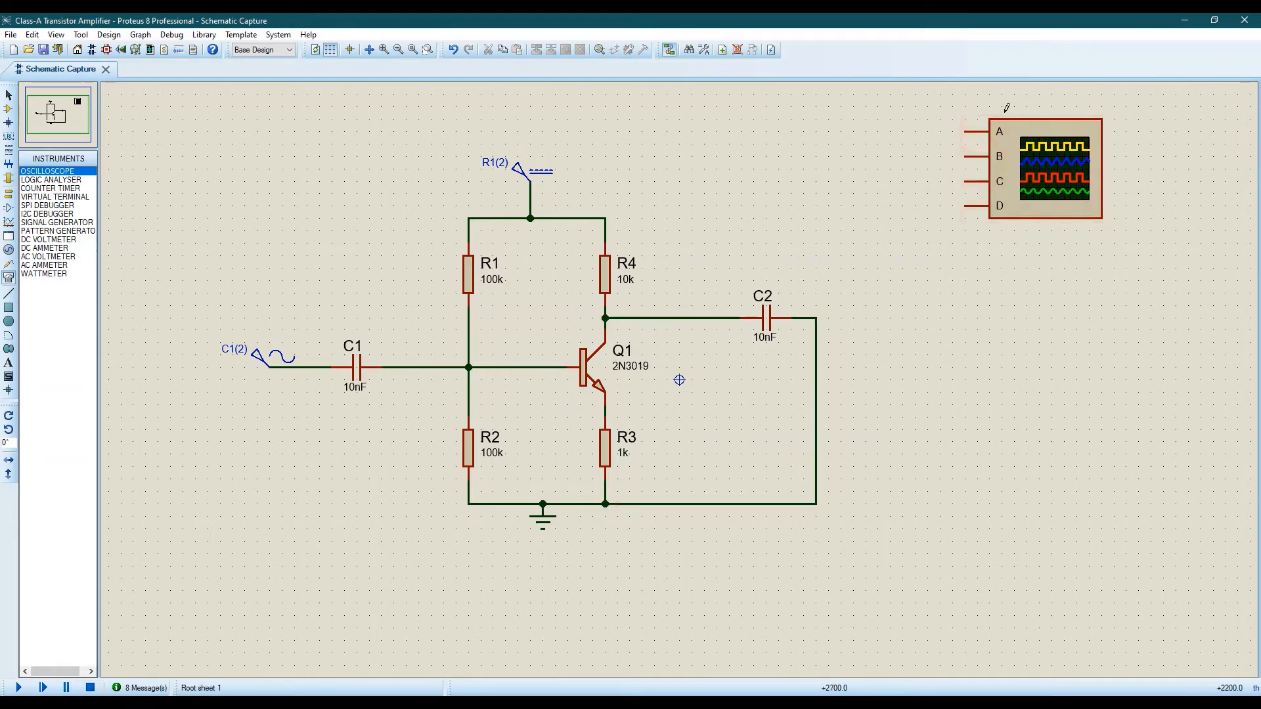
# Step: Wire oscilloscope channel A to the sine input before C1 and channel B to the output side of C2
pyautogui.click(964, 131)
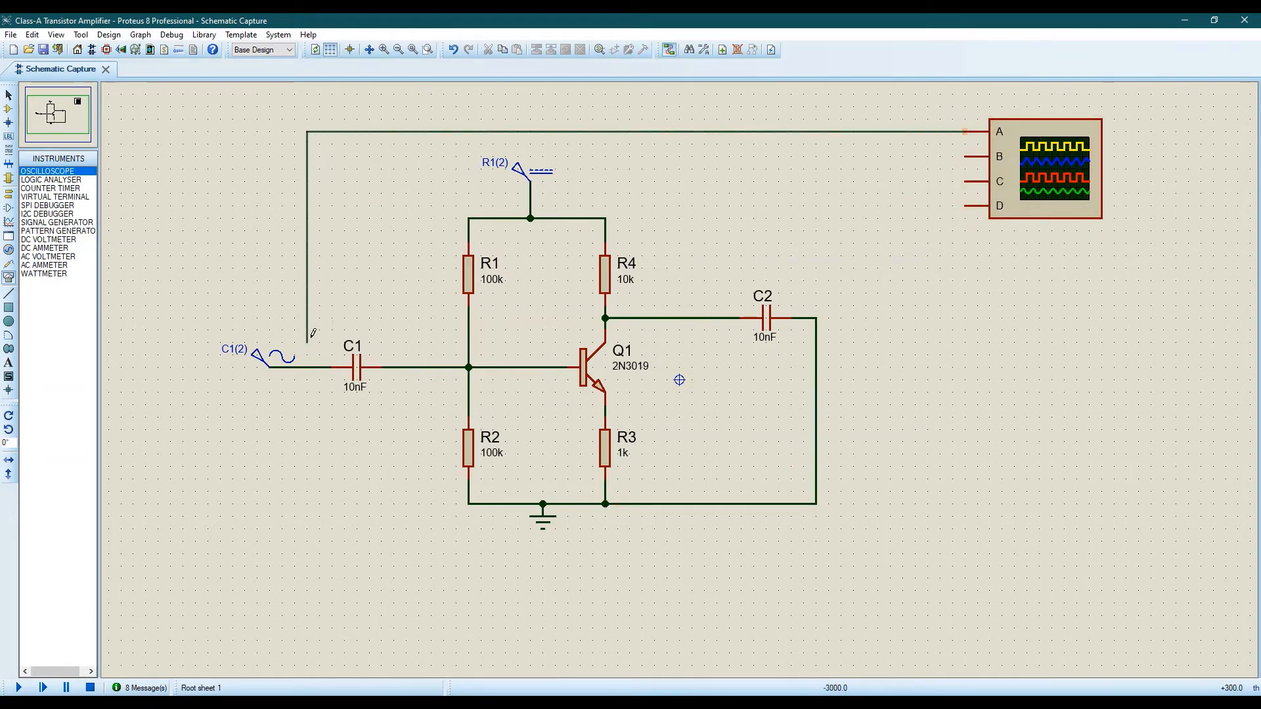
pyautogui.click(307, 367)
pyautogui.click(965, 157)
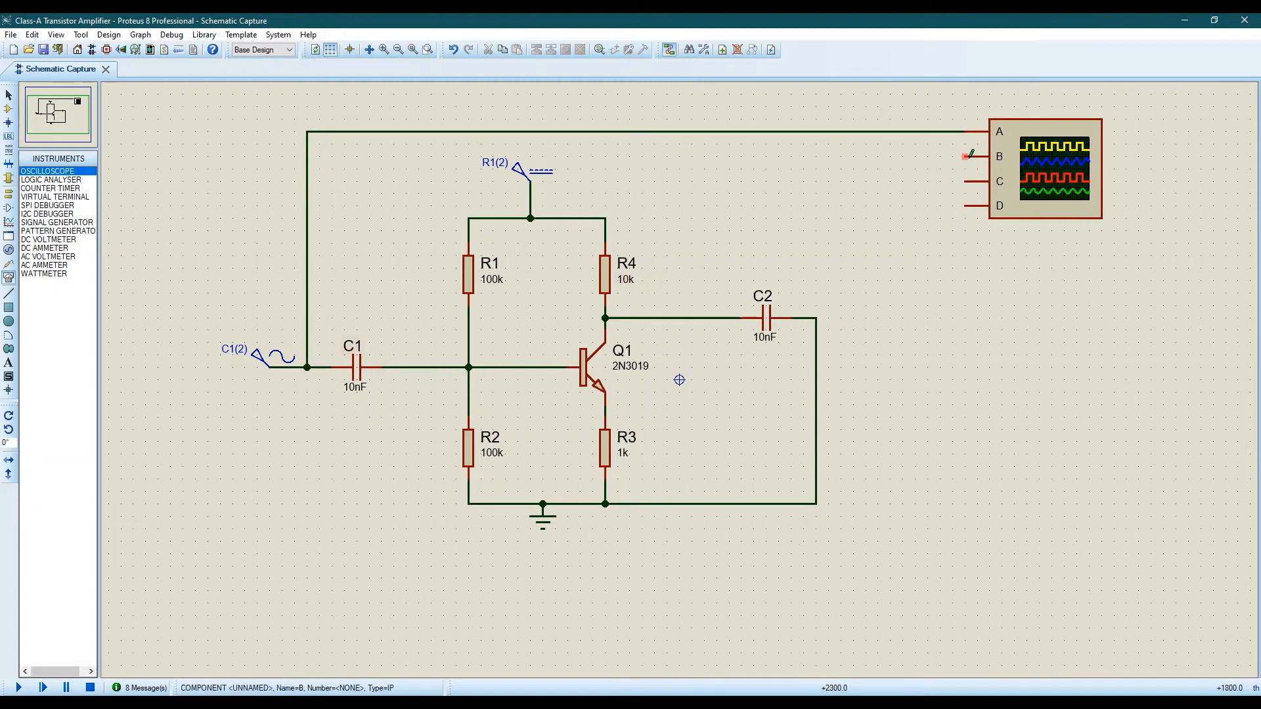
pyautogui.click(816, 318)
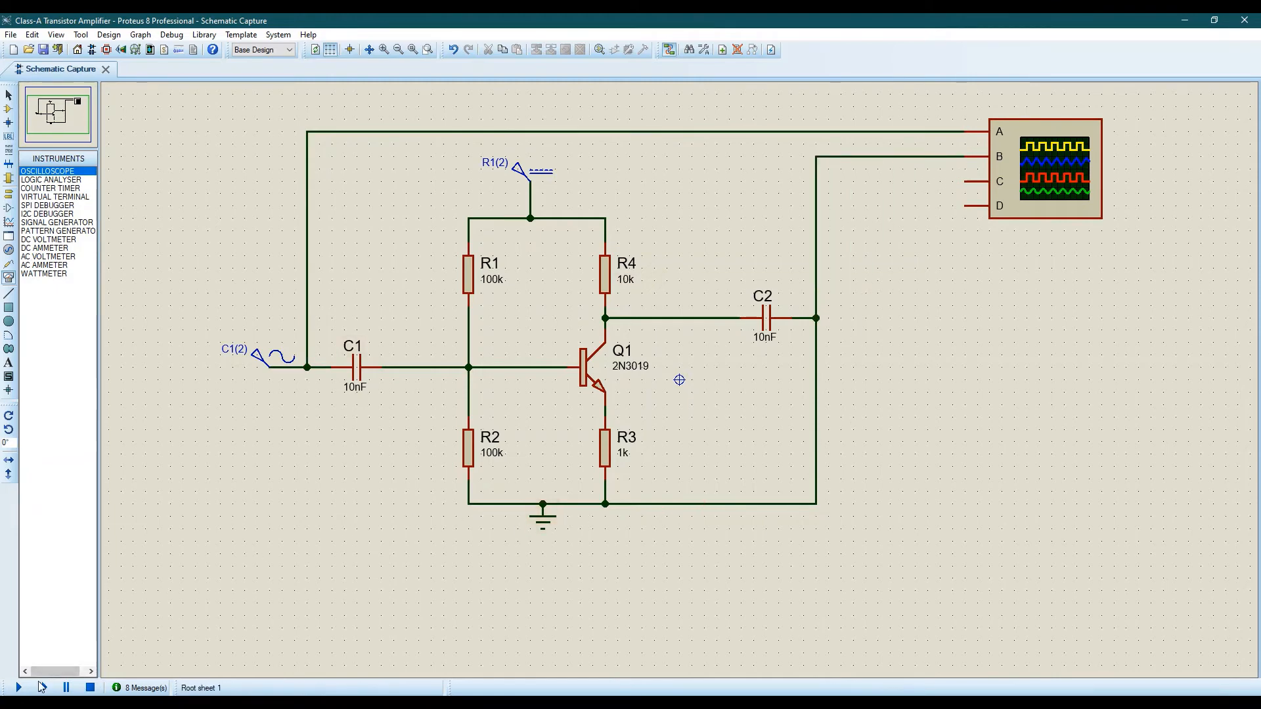
# Step: Run the simulation and switch off oscilloscope channels C and D
pyautogui.click(19, 687)
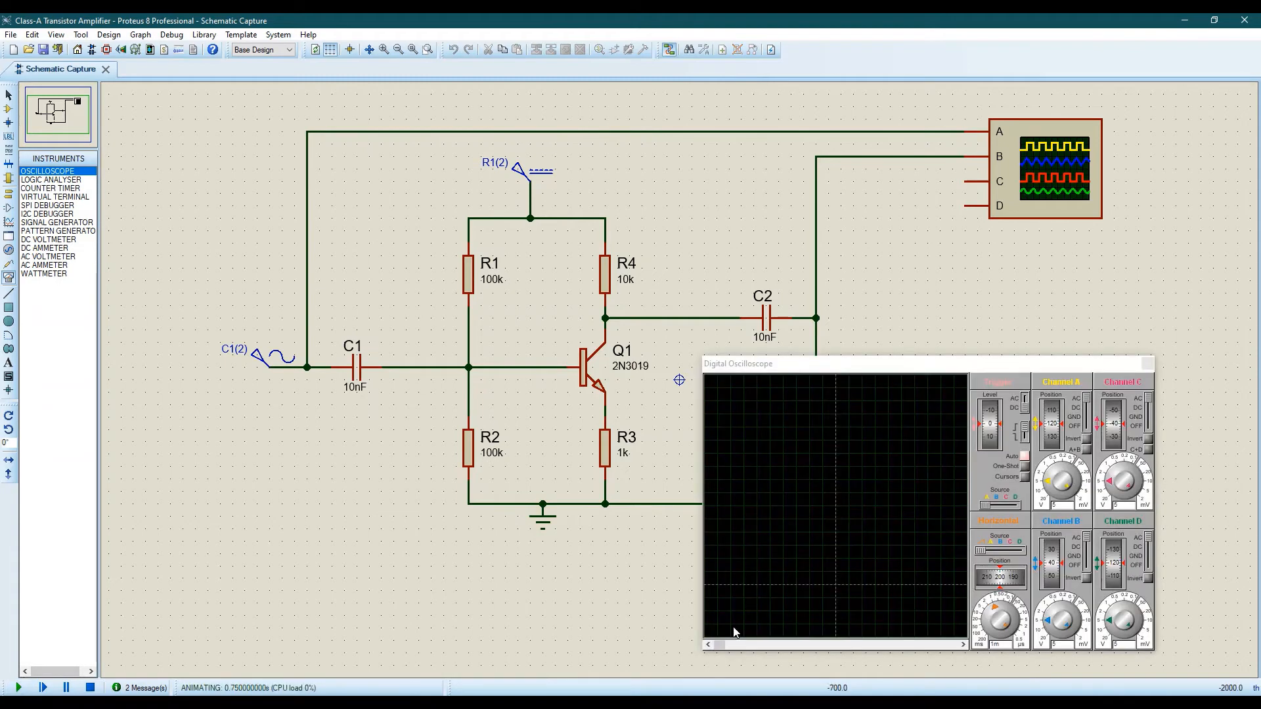
pyautogui.click(1151, 428)
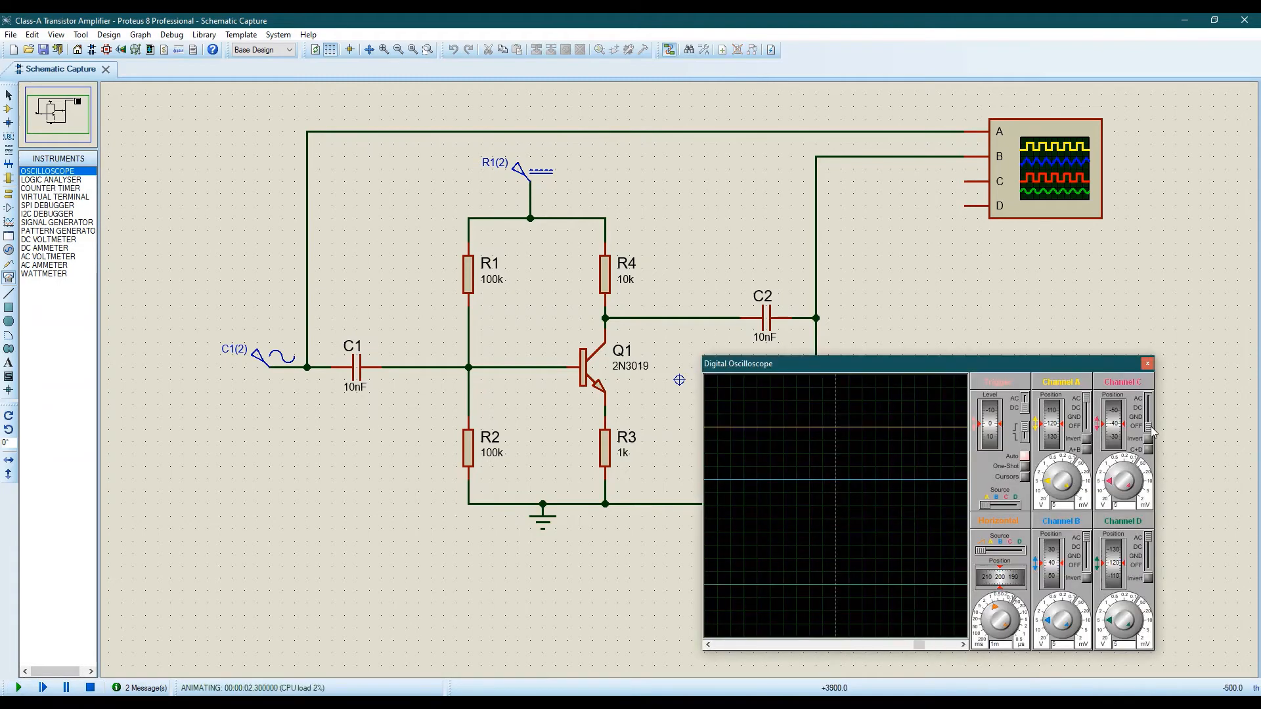
pyautogui.click(1150, 575)
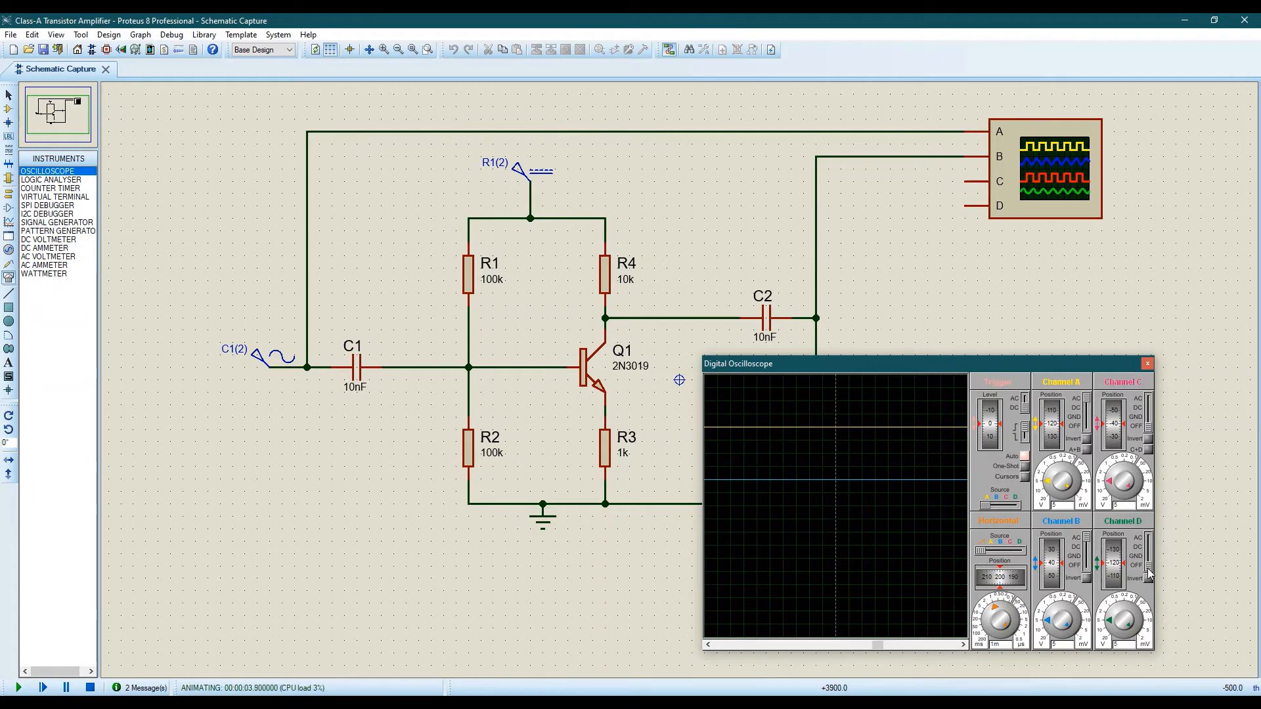
# Step: Lower the channel B trace to about -40 and set the oscilloscope timebase to about 0.33 ms per division
pyautogui.moveTo(1051, 556); pyautogui.dragTo(1054, 611)
pyautogui.click(996, 614)
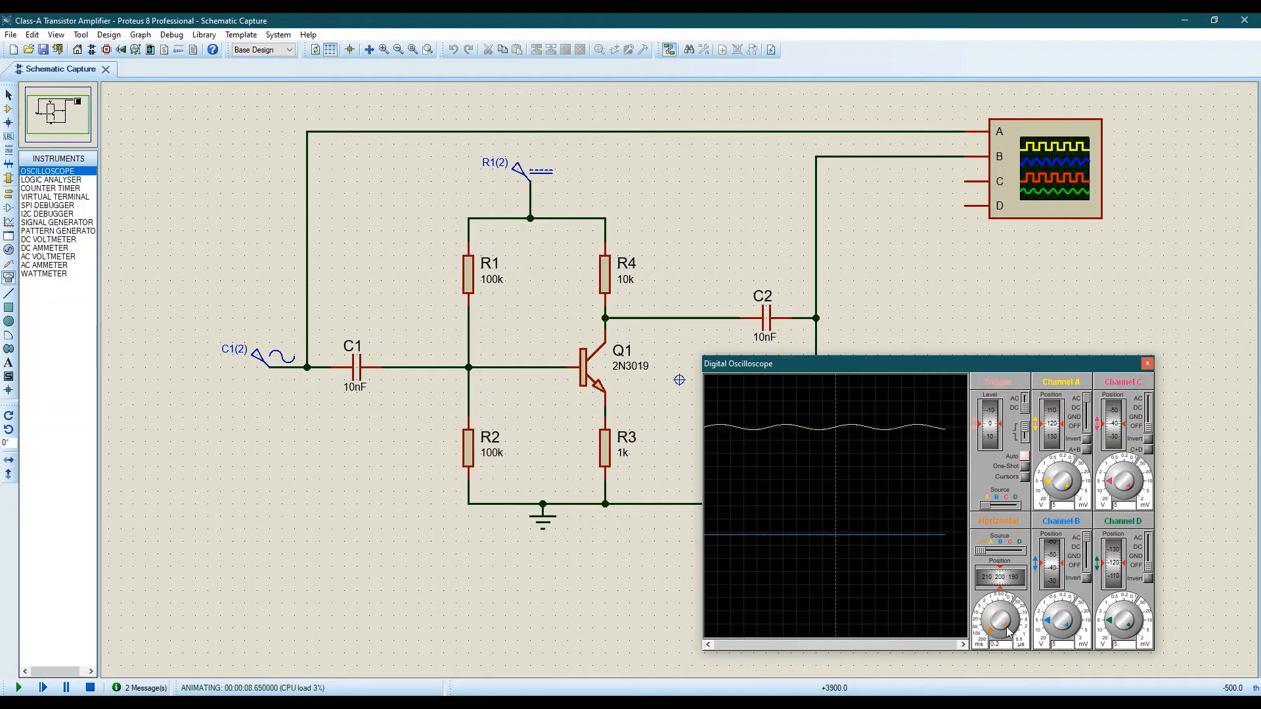
pyautogui.moveTo(1010, 632); pyautogui.dragTo(1007, 618)
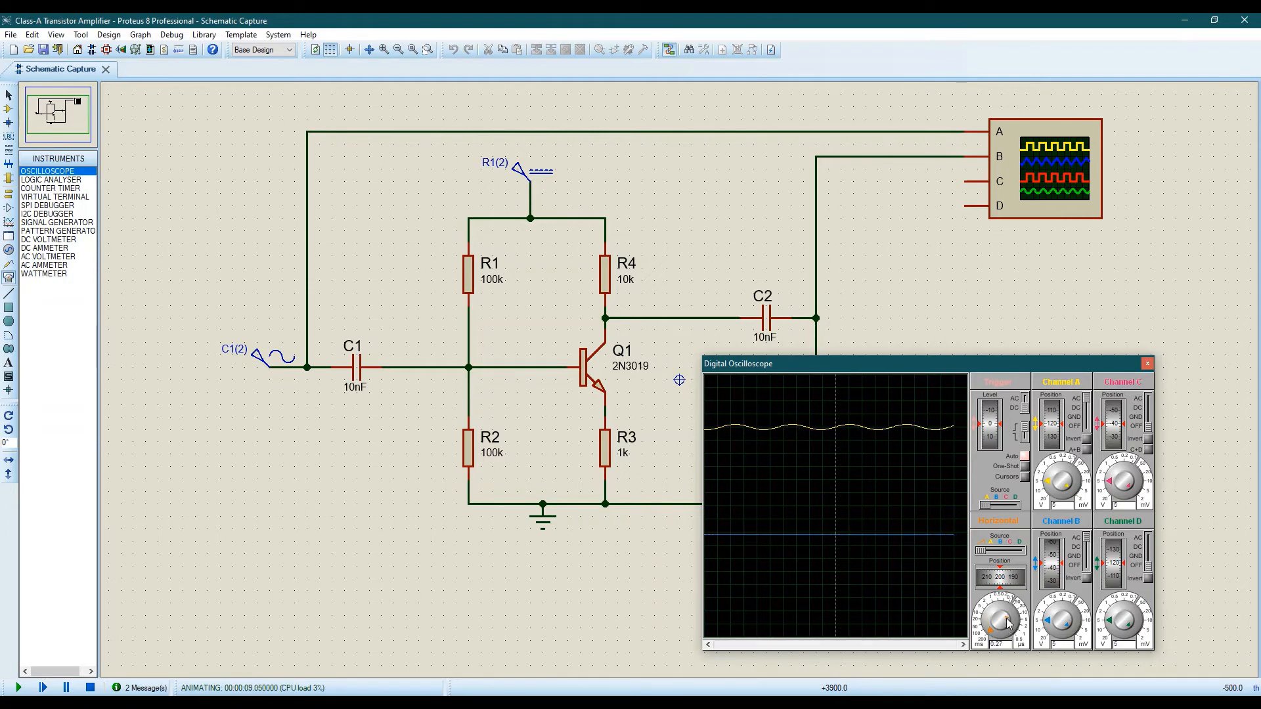
# Step: Set the oscilloscope's vertical scale to 2 V per division for channel B and 0.5 V for channel A
pyautogui.click(1048, 616)
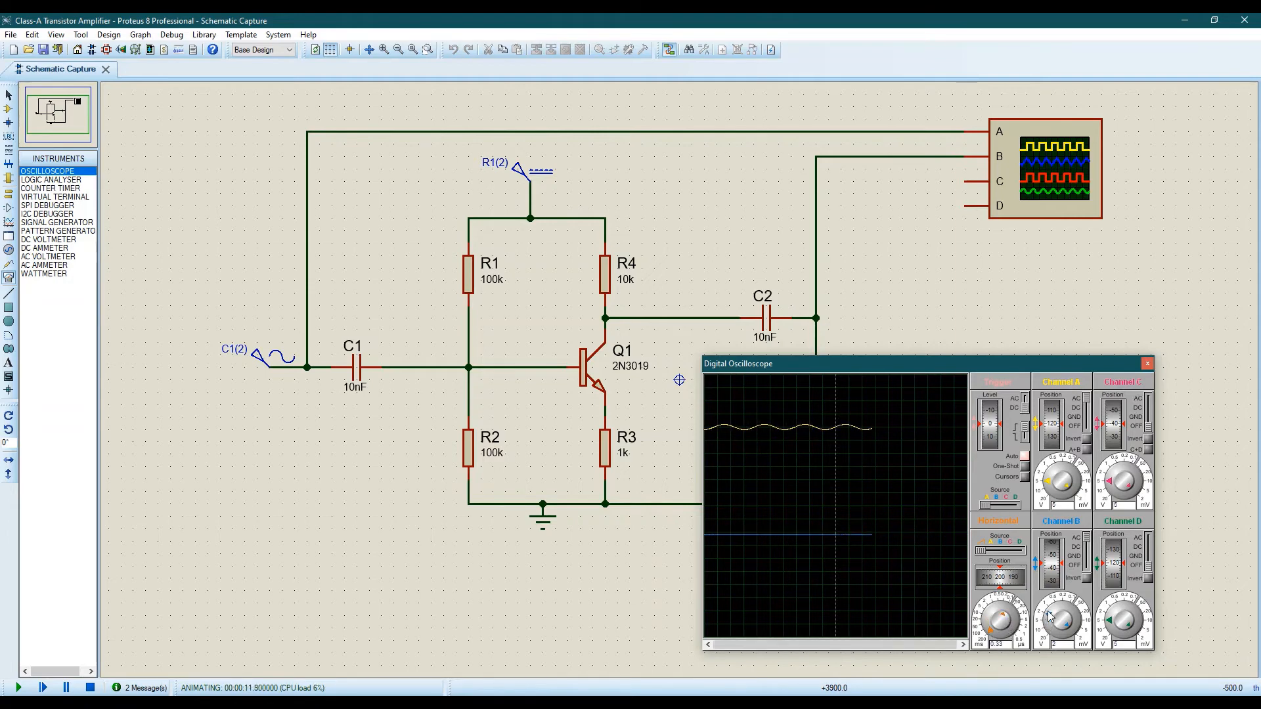
pyautogui.click(1051, 486)
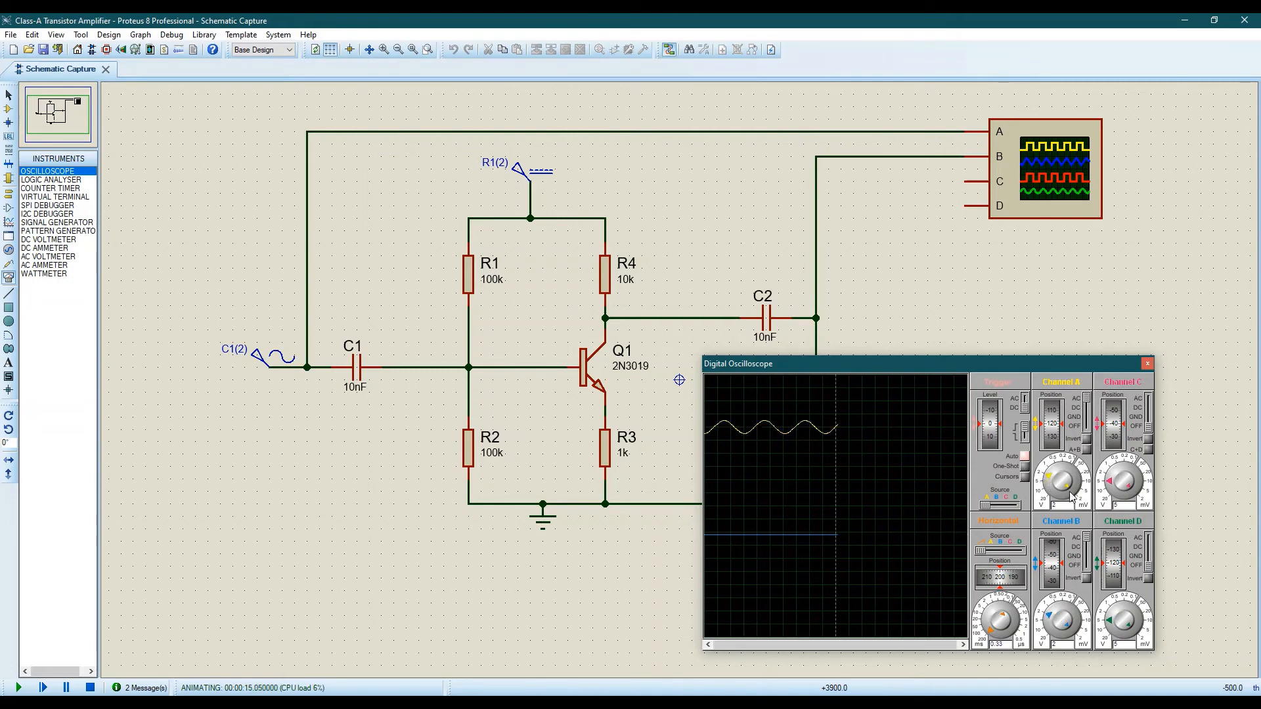
pyautogui.click(1051, 481)
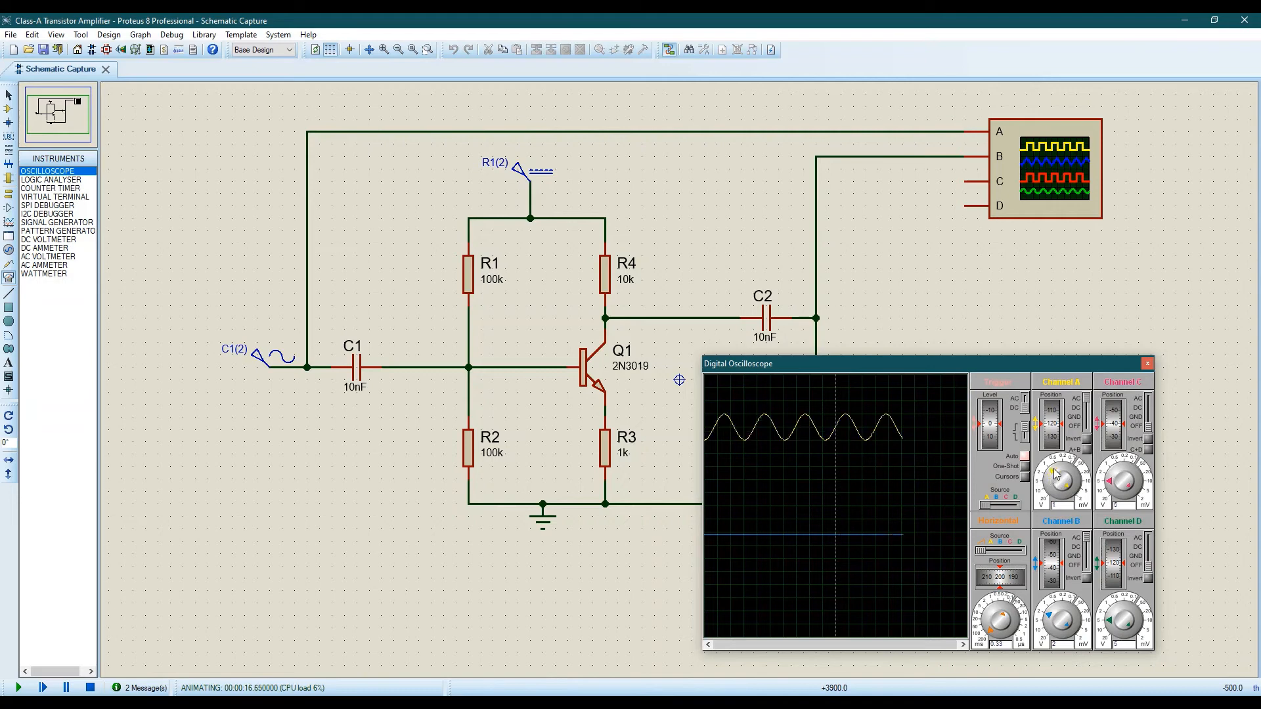
pyautogui.click(1051, 482)
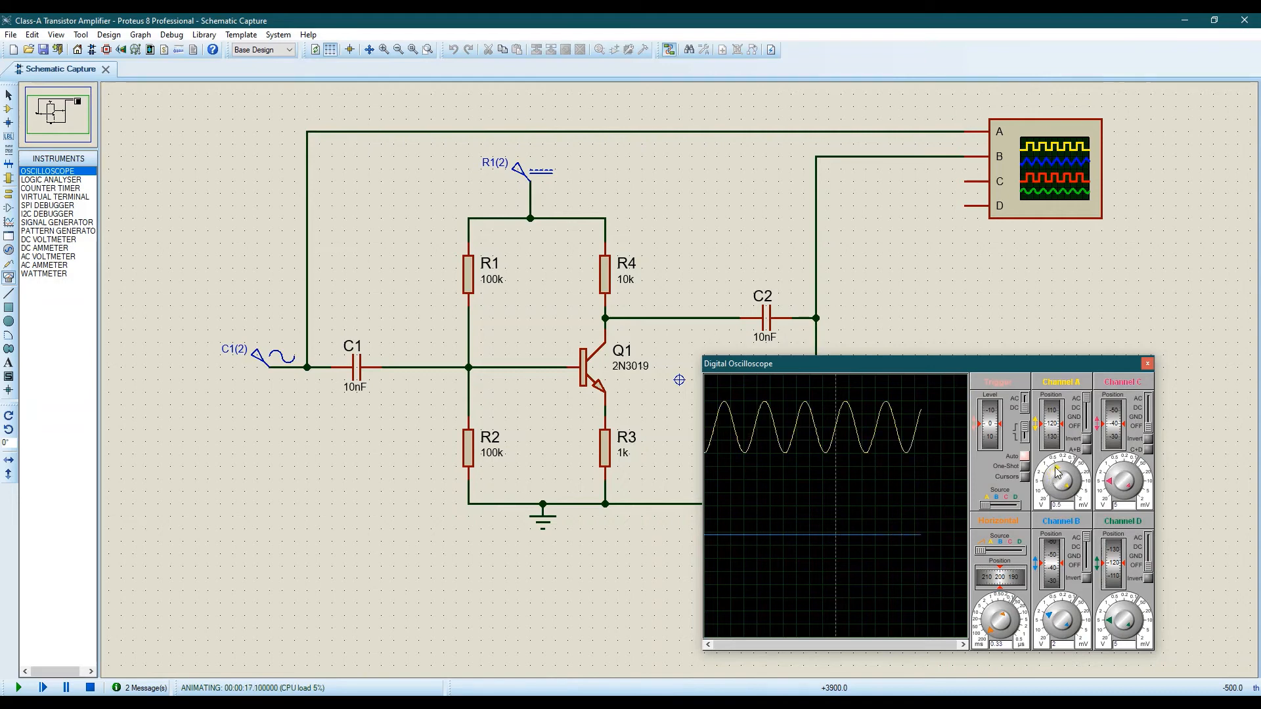
# Step: Increase channel B's sensitivity to 5 mV per division
pyautogui.click(1052, 620)
pyautogui.click(1052, 620)
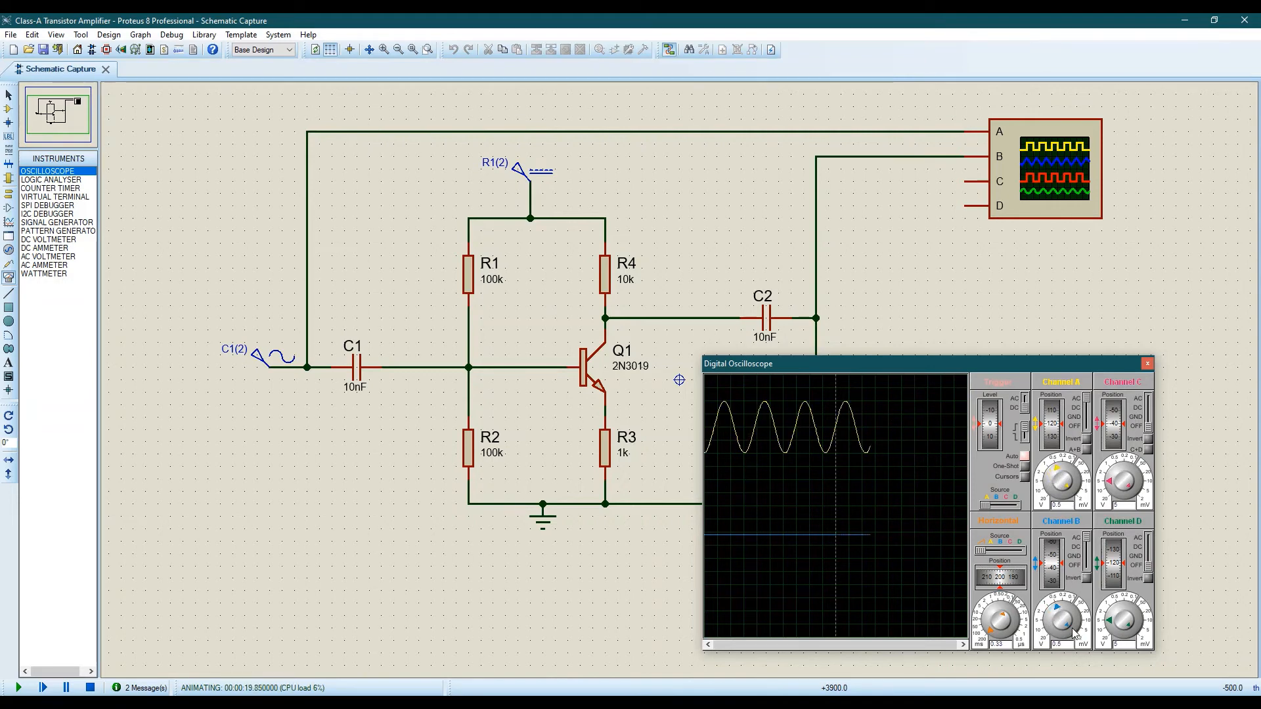
pyautogui.click(1072, 627)
pyautogui.click(1073, 626)
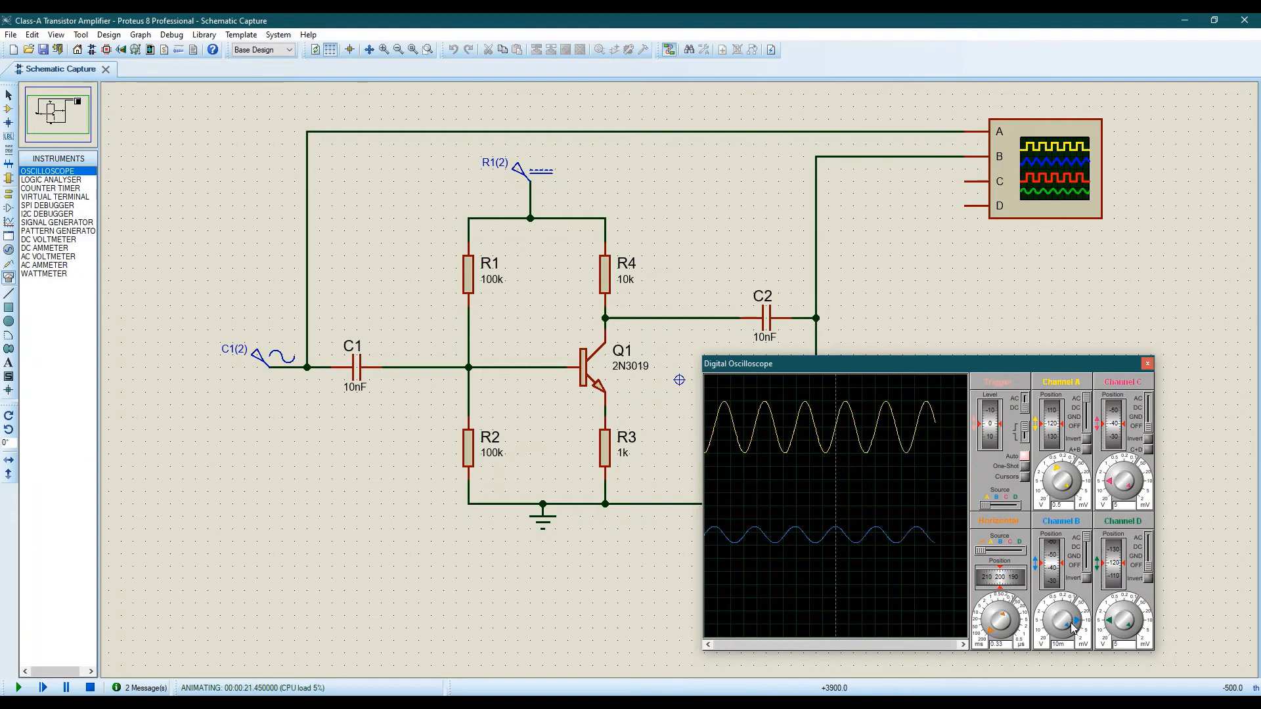
pyautogui.click(1078, 626)
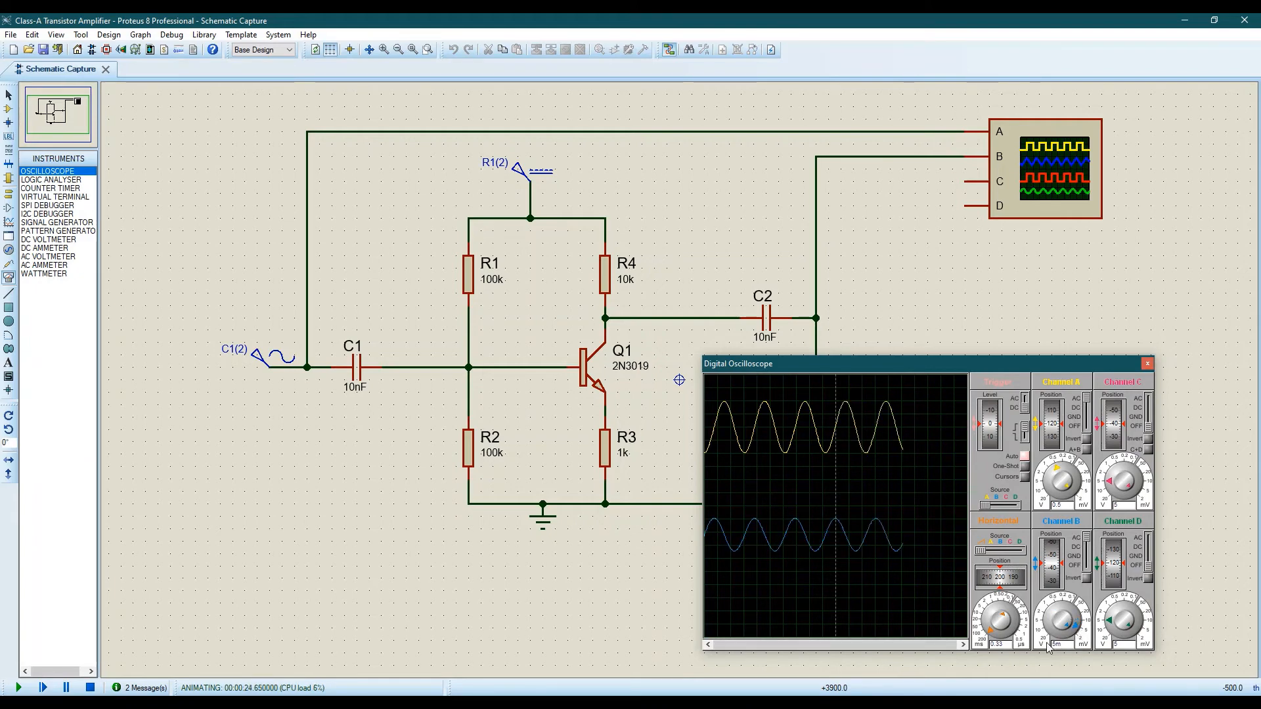
# Step: Try vertical scales of 20 mV per division for channel A and 50 mV per division for channel B
pyautogui.click(1057, 473)
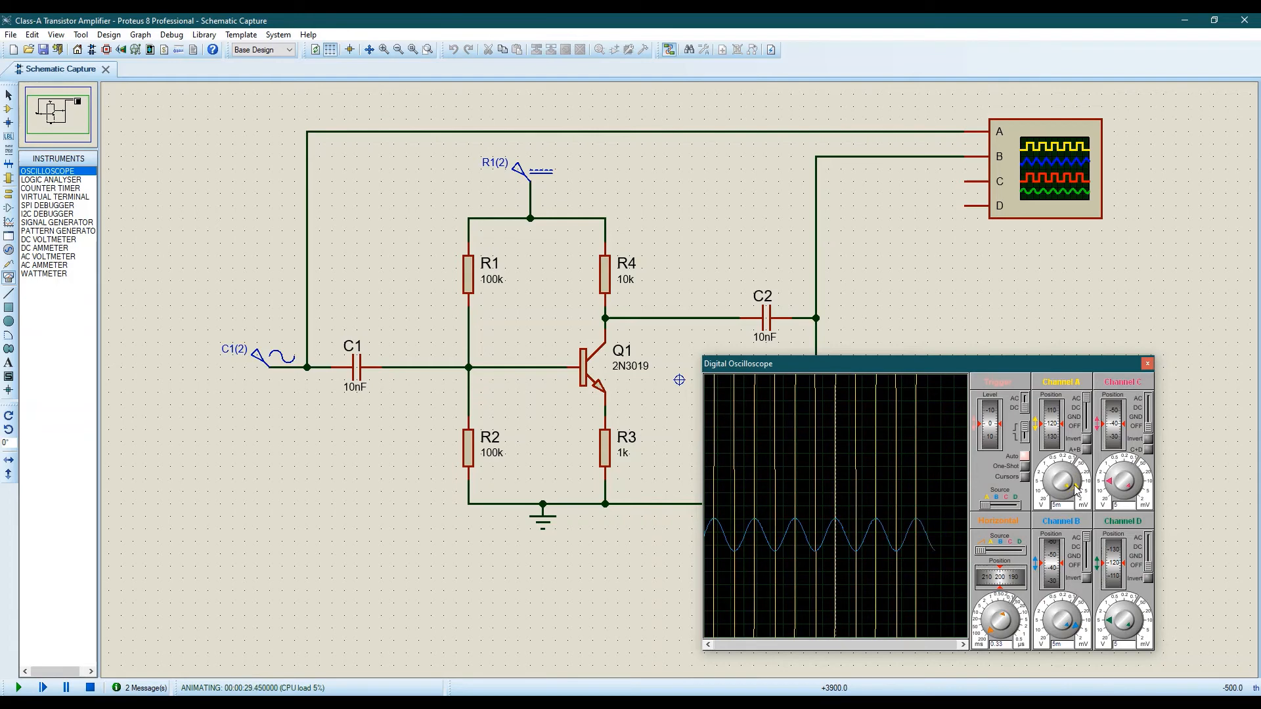
pyautogui.moveTo(1050, 471); pyautogui.dragTo(1062, 465)
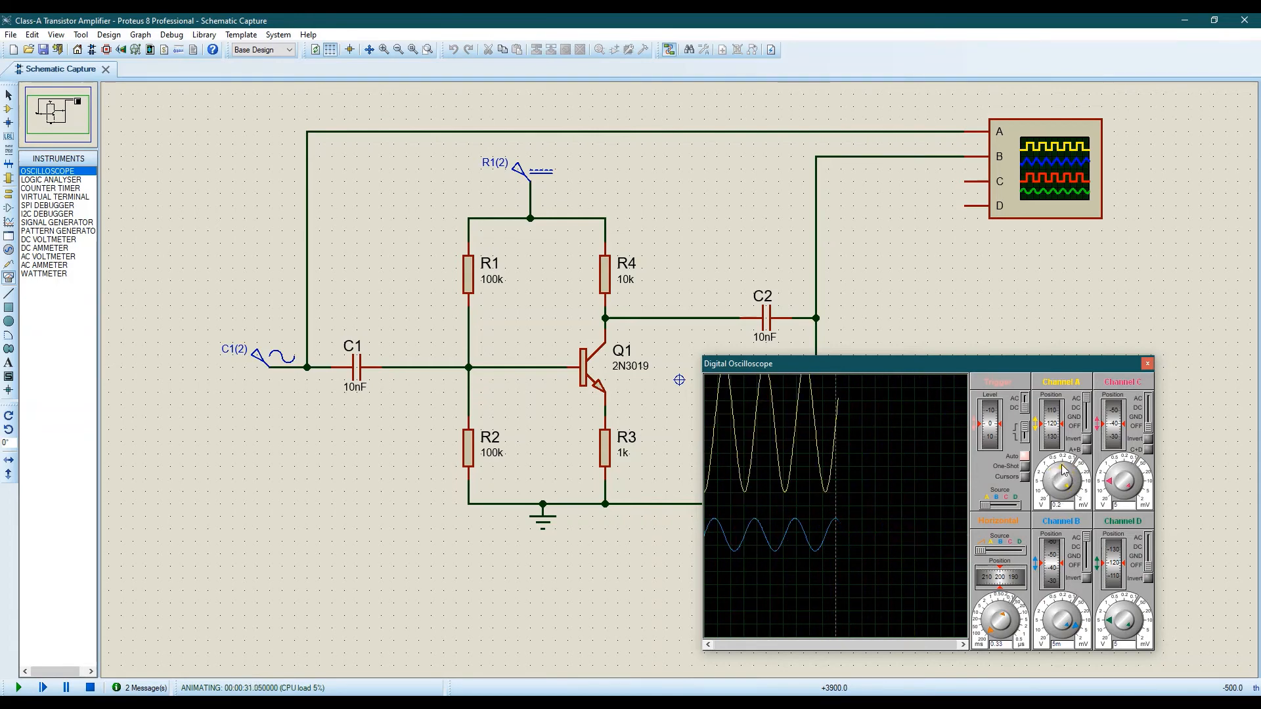
pyautogui.moveTo(1083, 610)
pyautogui.mouseDown()
pyautogui.moveTo(1066, 600)
pyautogui.moveTo(1069, 629)
pyautogui.moveTo(1063, 613)
pyautogui.mouseUp()
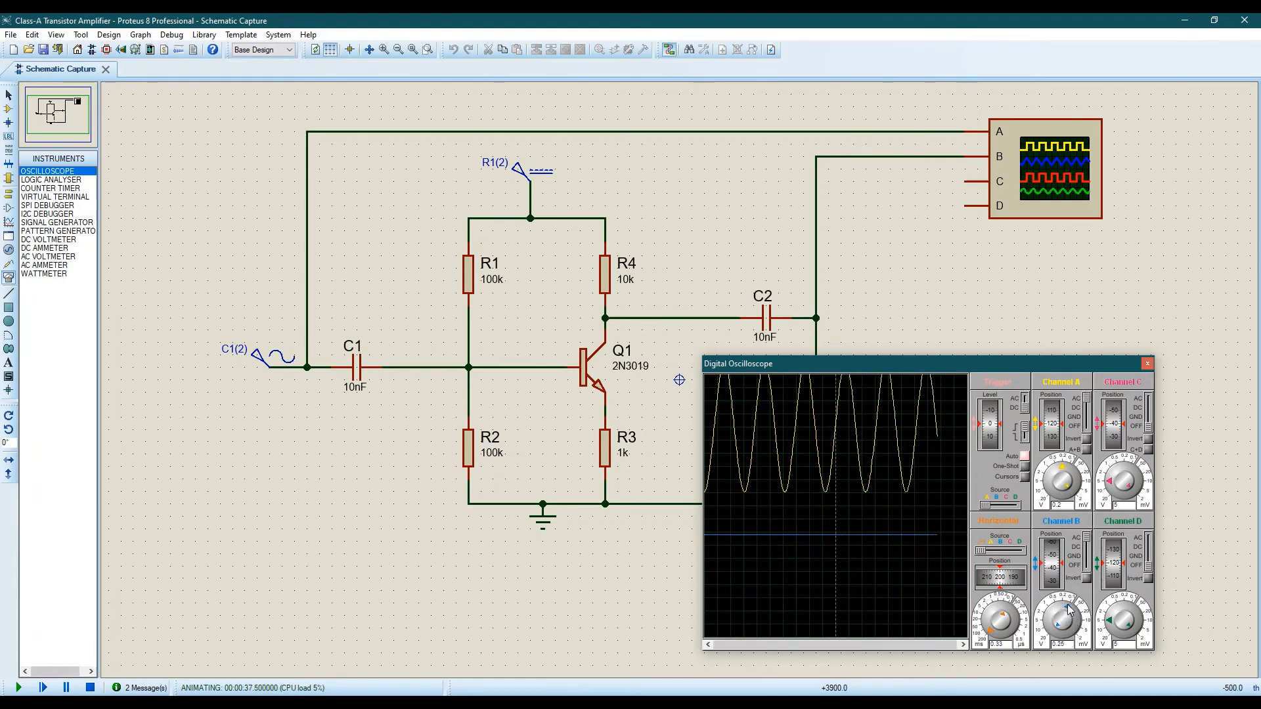
pyautogui.moveTo(1075, 613); pyautogui.dragTo(1077, 617)
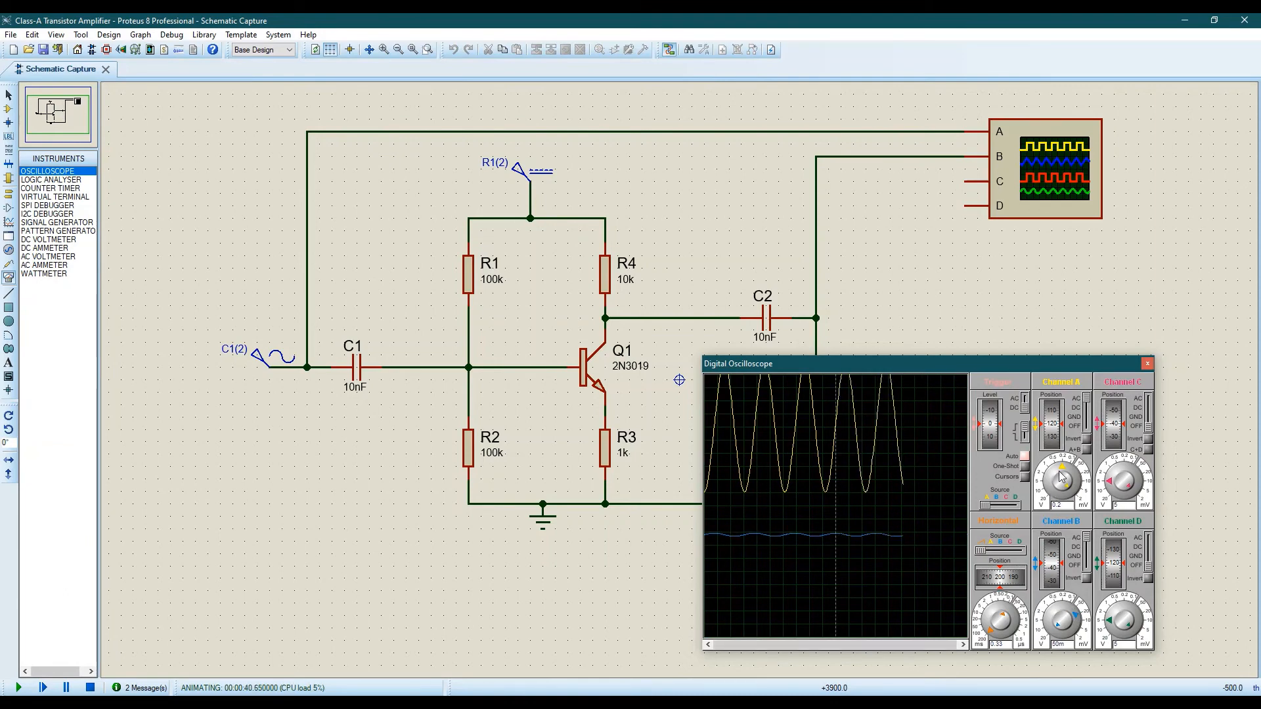
pyautogui.moveTo(1065, 470); pyautogui.dragTo(1074, 480)
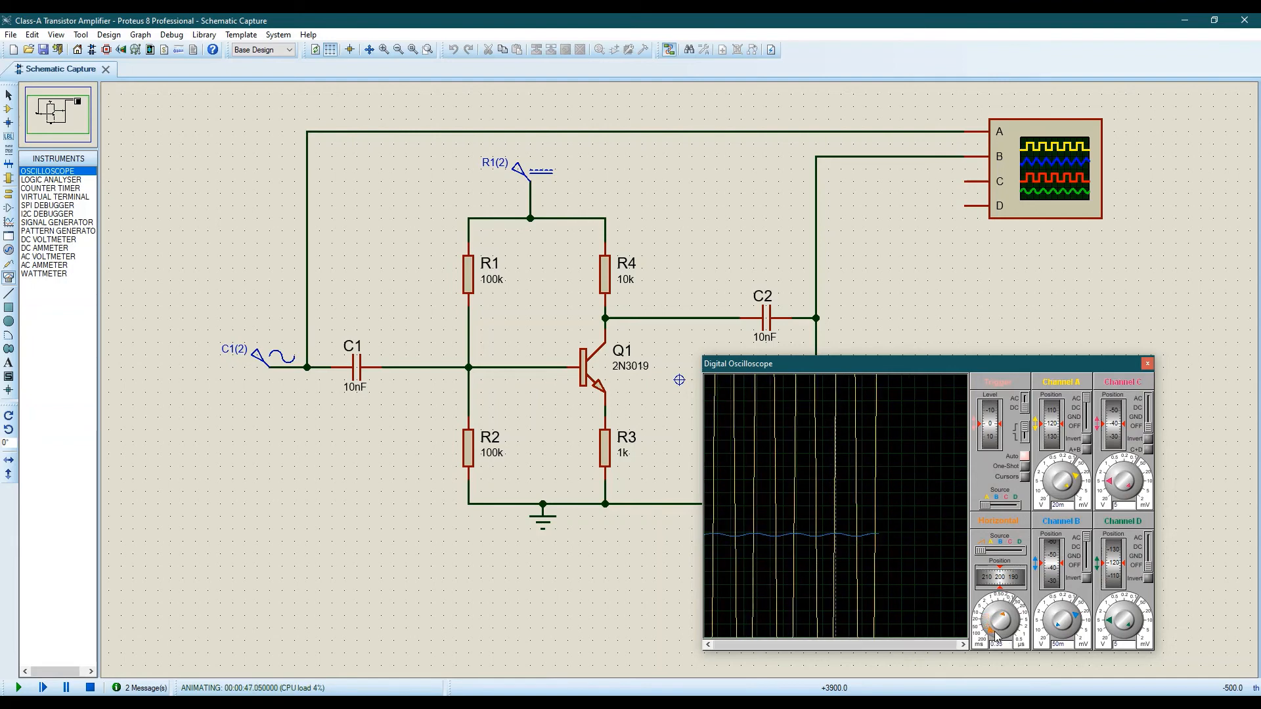
# Step: Set the oscilloscope scales to a 0.45 ms timebase, 12.5 mV per division for channel B and 0.1 V for channel A
pyautogui.moveTo(1003, 616)
pyautogui.mouseDown()
pyautogui.moveTo(980, 629)
pyautogui.moveTo(997, 621)
pyautogui.moveTo(1006, 640)
pyautogui.moveTo(1009, 623)
pyautogui.moveTo(995, 626)
pyautogui.mouseUp()
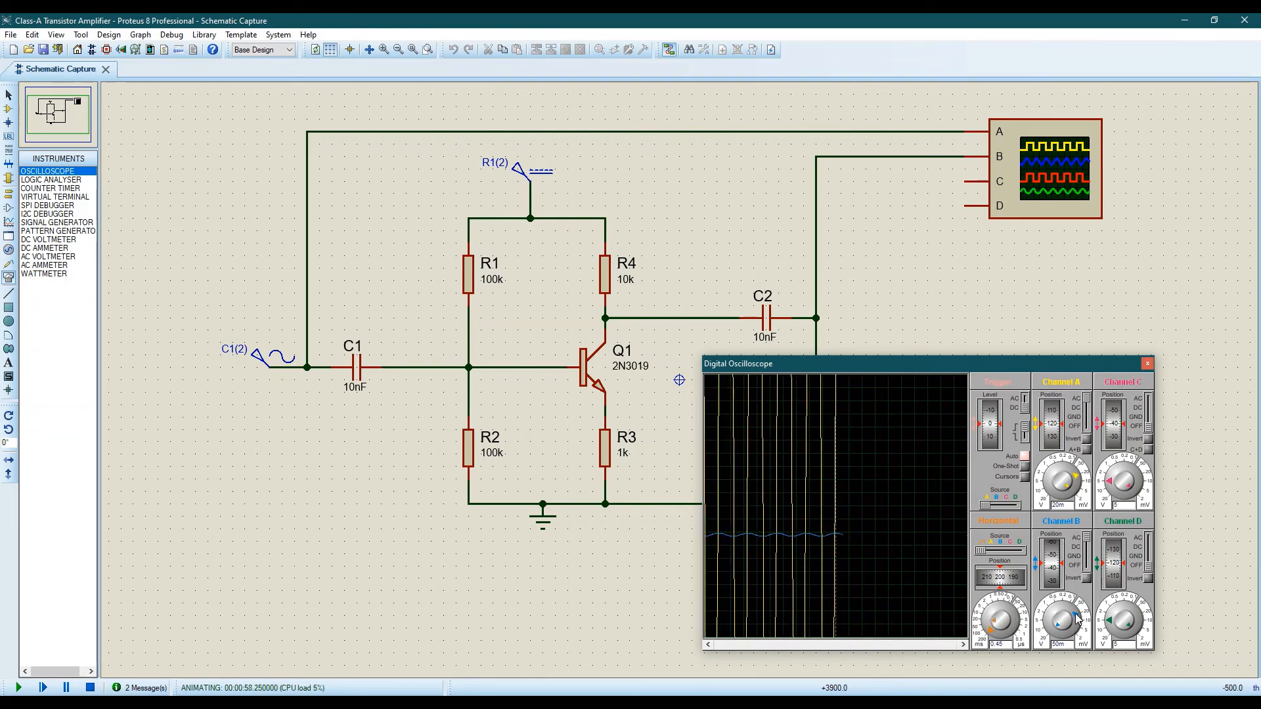
pyautogui.moveTo(1069, 614); pyautogui.dragTo(1080, 630)
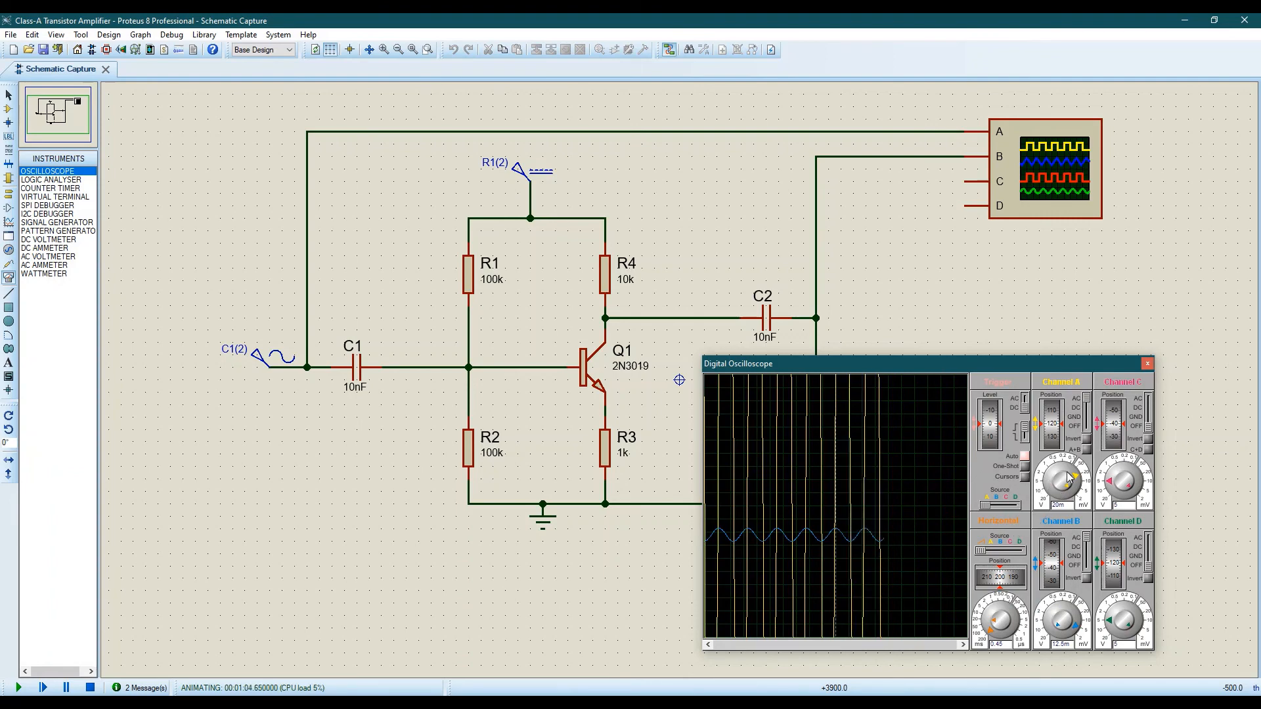
pyautogui.moveTo(1075, 478); pyautogui.dragTo(1069, 475)
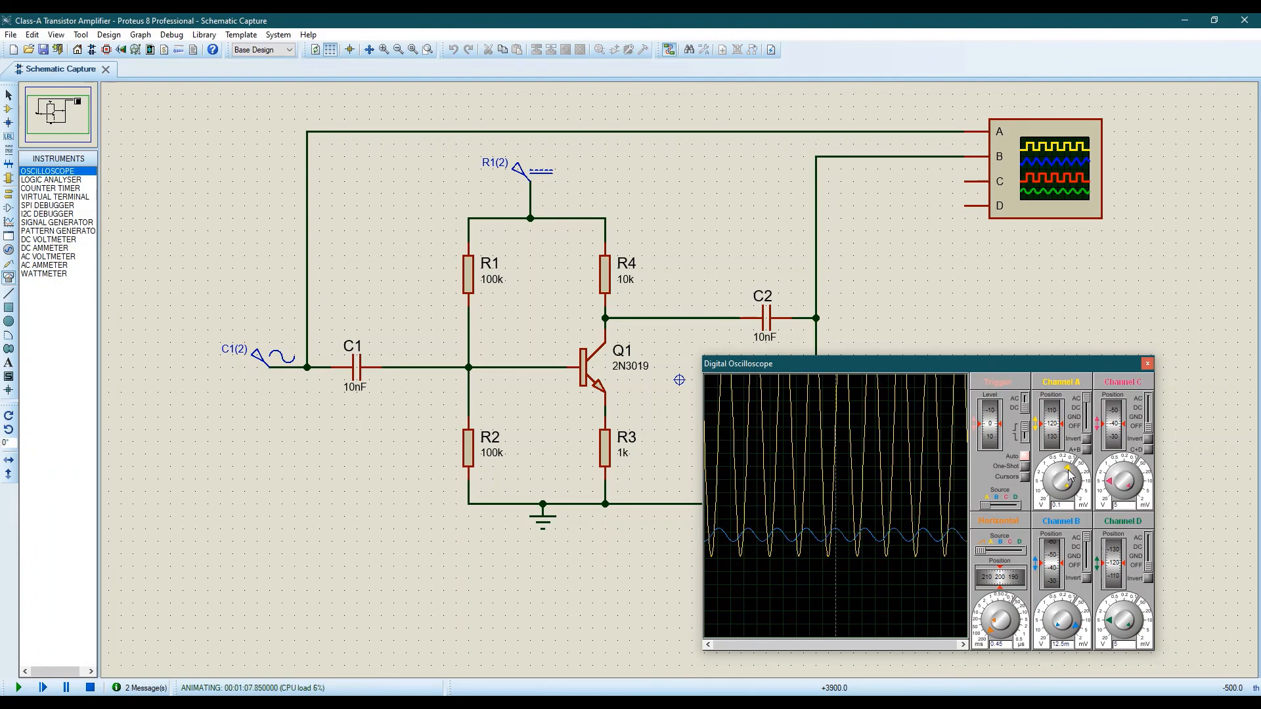
# Step: Lower the channel A trace to position 0 and stop the simulation
pyautogui.moveTo(1052, 415); pyautogui.dragTo(1054, 454)
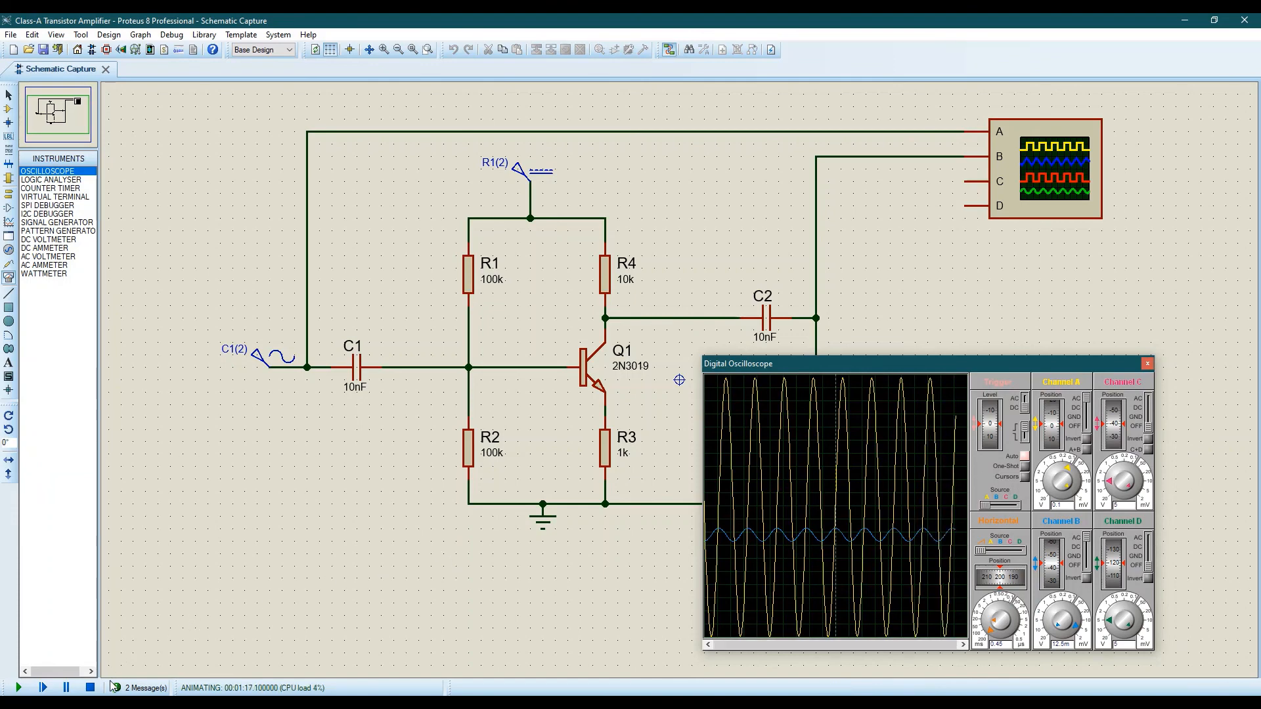
pyautogui.press('shift+Pause')
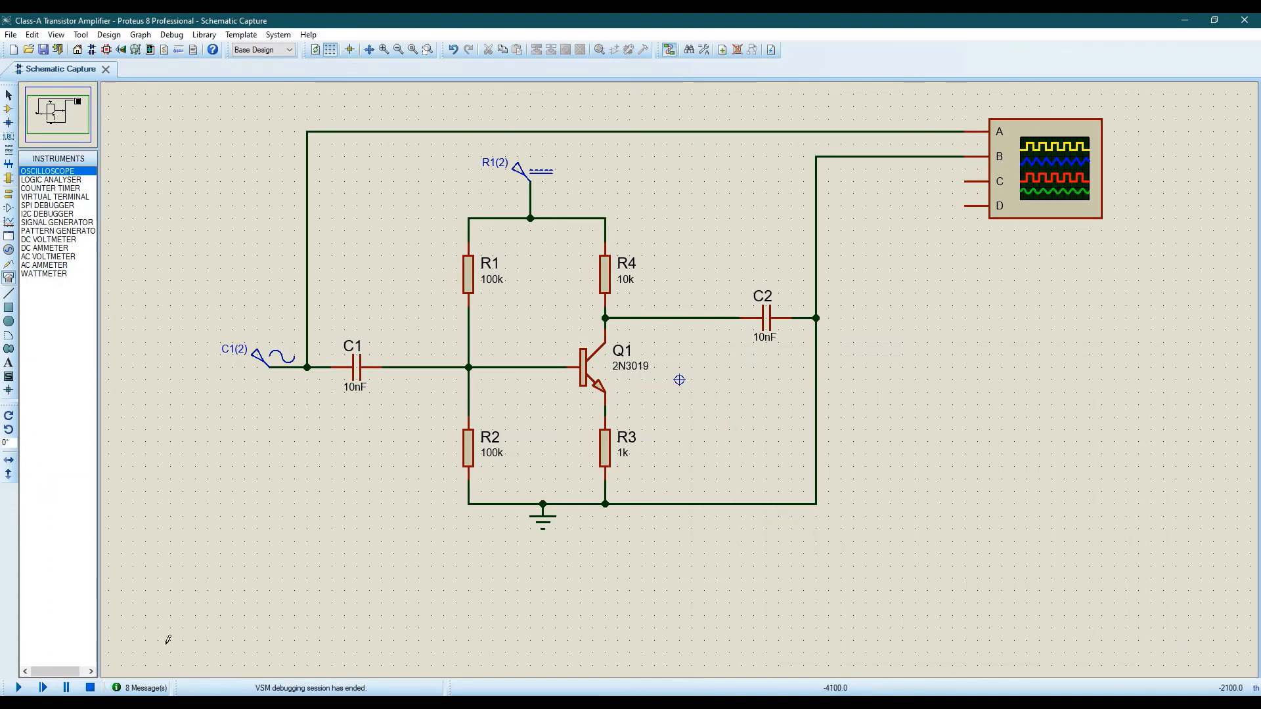